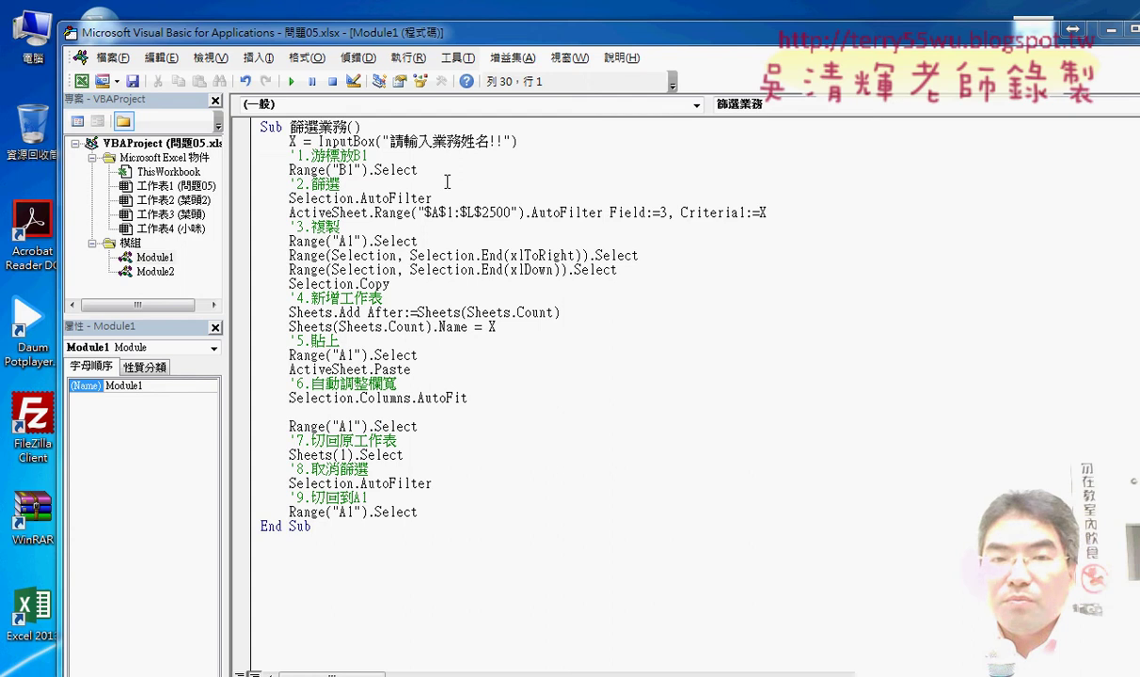
# - Step down through the macro and highlight the step 1 comment
pyautogui.click(344, 185)
pyautogui.press('Down')
pyautogui.press('Down')
pyautogui.press('Down')
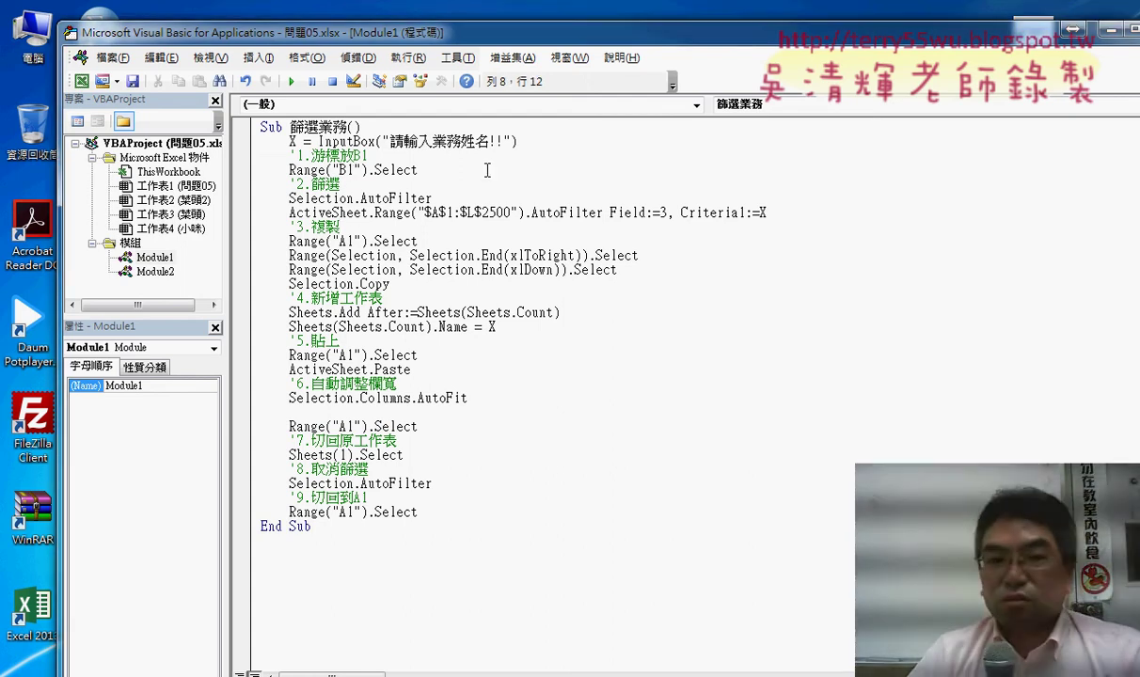
pyautogui.moveTo(369, 155); pyautogui.dragTo(287, 155)
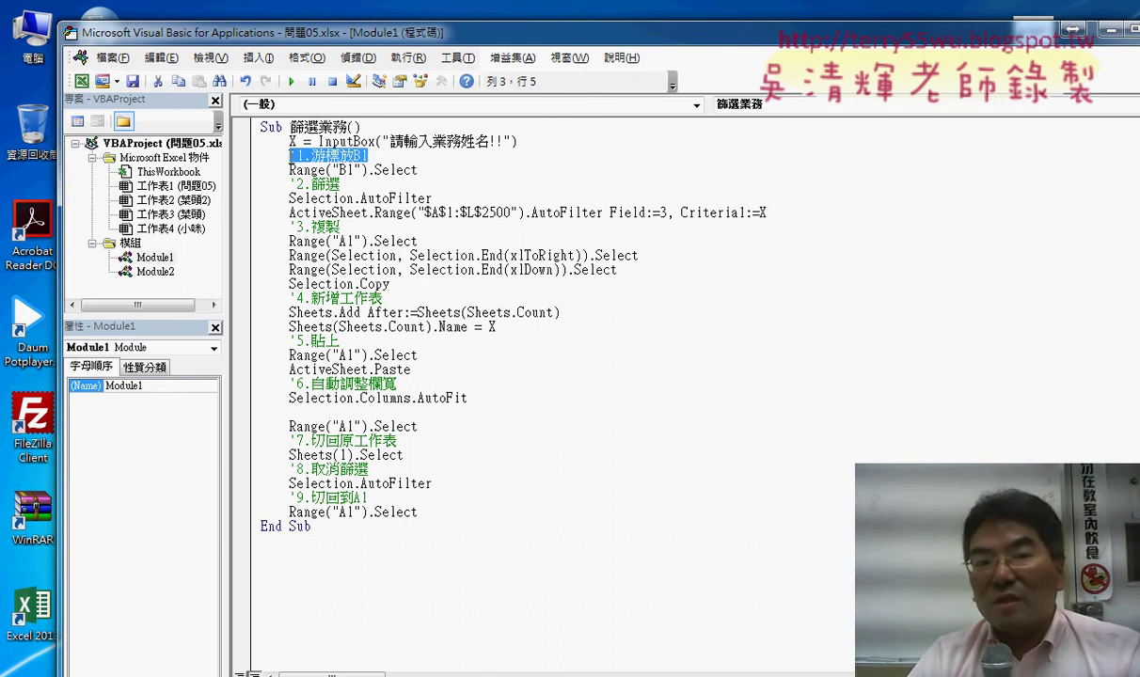
pyautogui.click(335, 185)
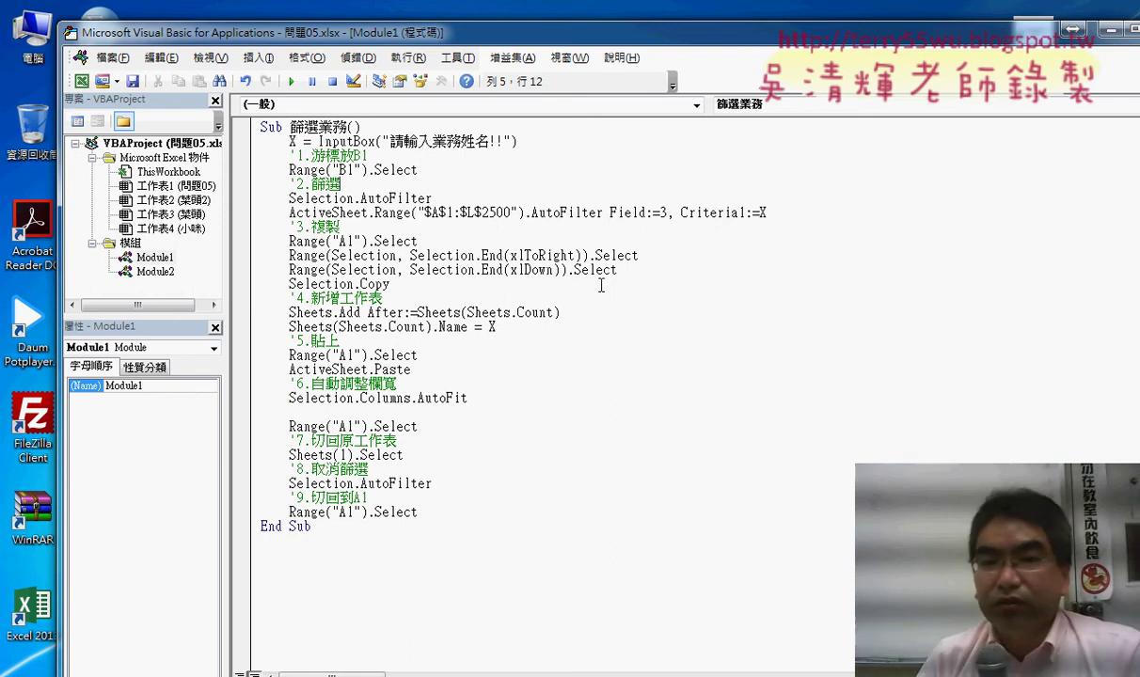
# - Annotate how the InputBox variable X feeds the Criteria1 filter and the new sheet's name
pyautogui.moveTo(319, 141); pyautogui.dragTo(546, 141)
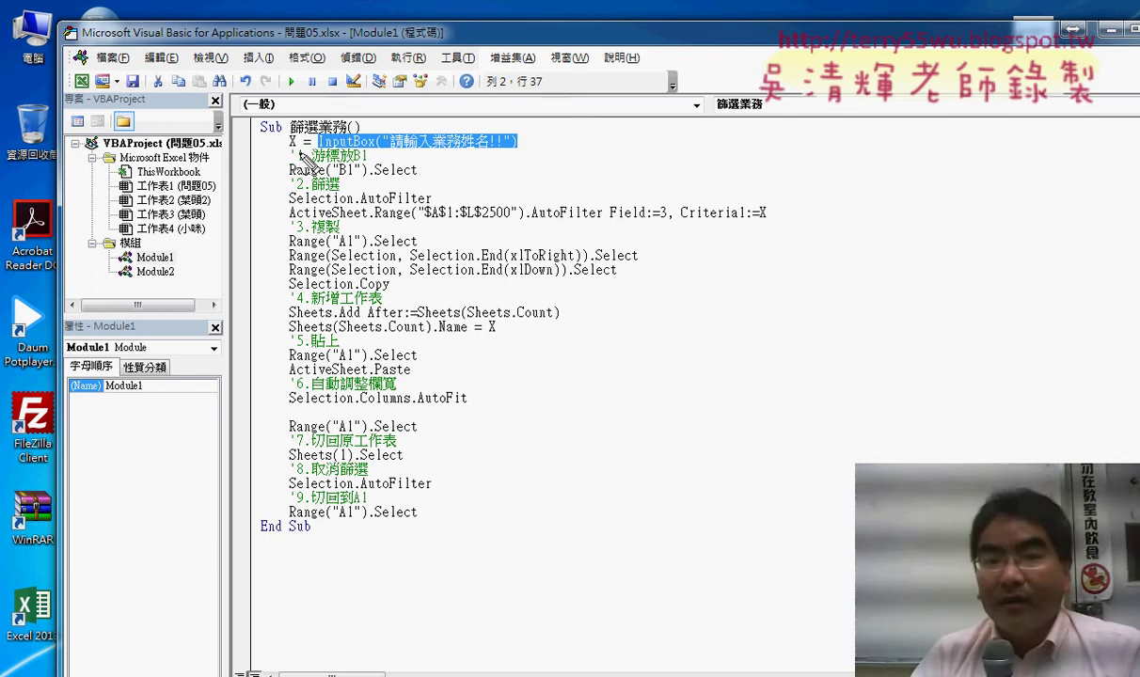
pyautogui.moveTo(299, 132); pyautogui.dragTo(300, 136)
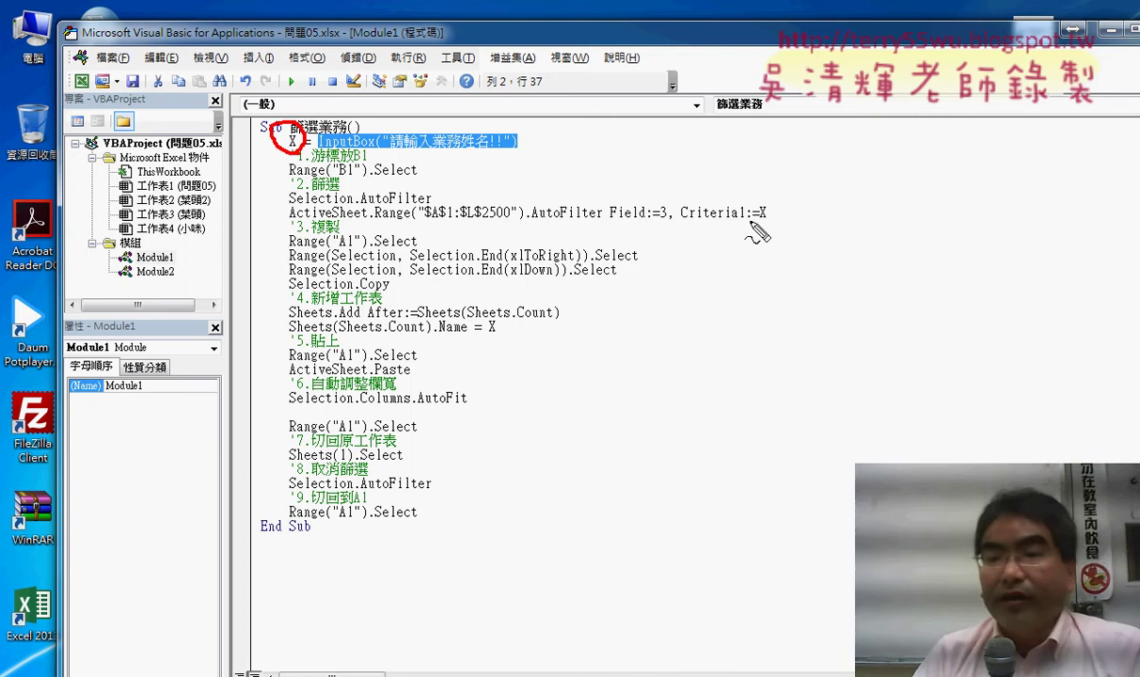
pyautogui.moveTo(771, 224); pyautogui.dragTo(762, 207)
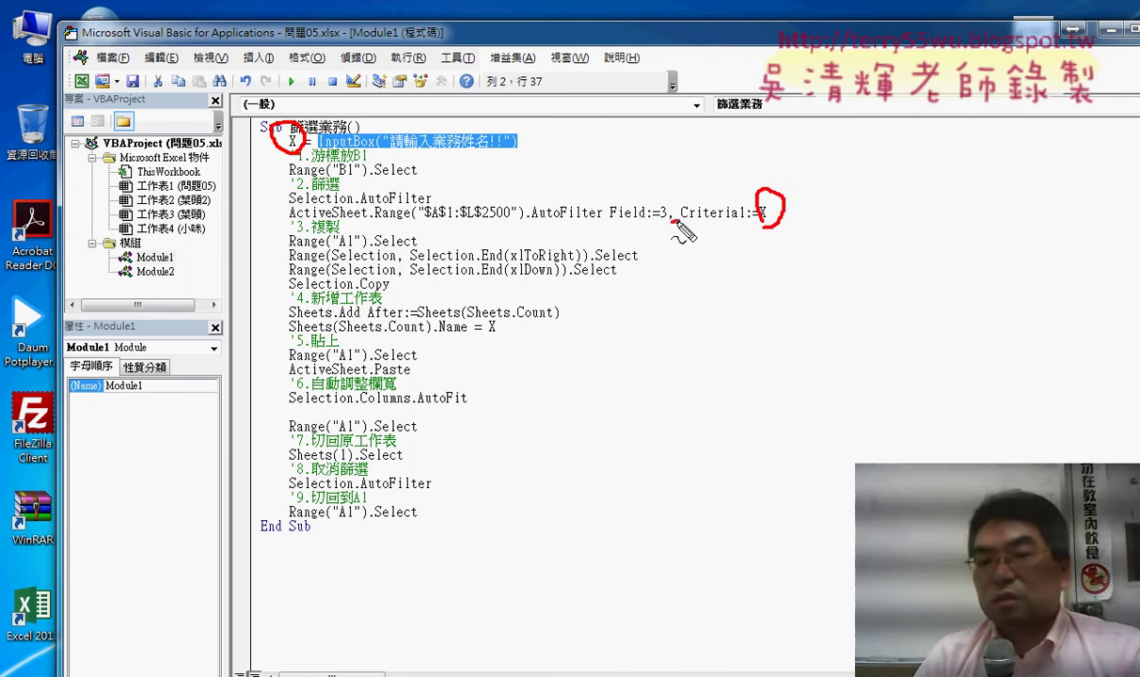
pyautogui.moveTo(673, 222); pyautogui.dragTo(754, 218)
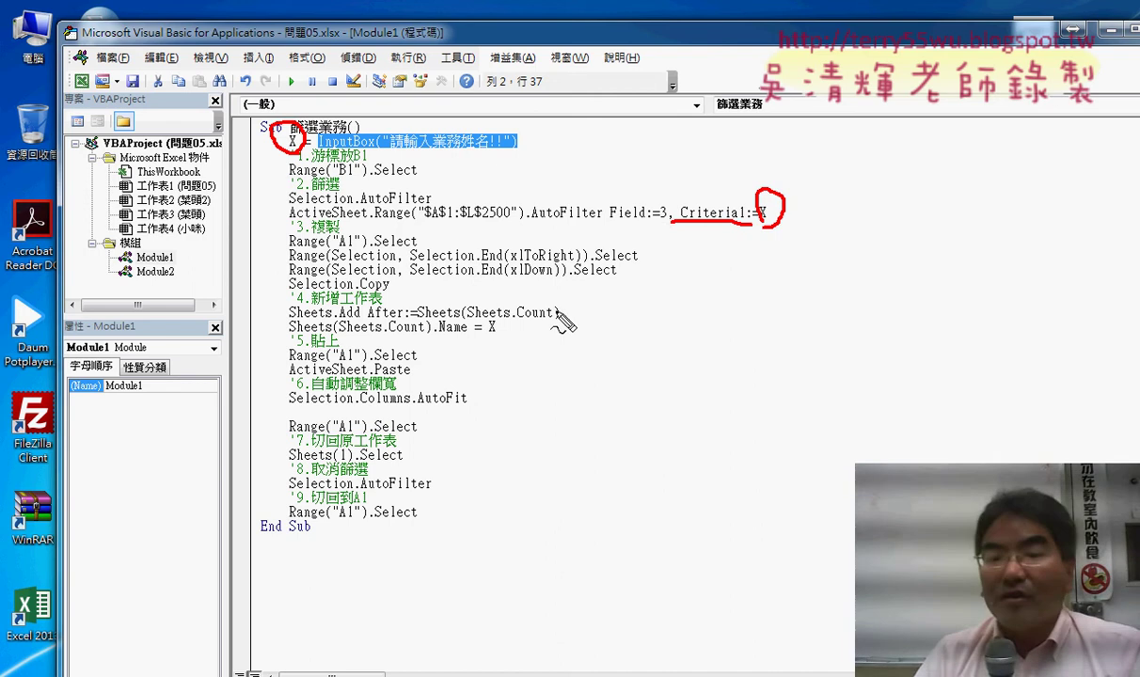
pyautogui.moveTo(487, 331); pyautogui.dragTo(495, 320)
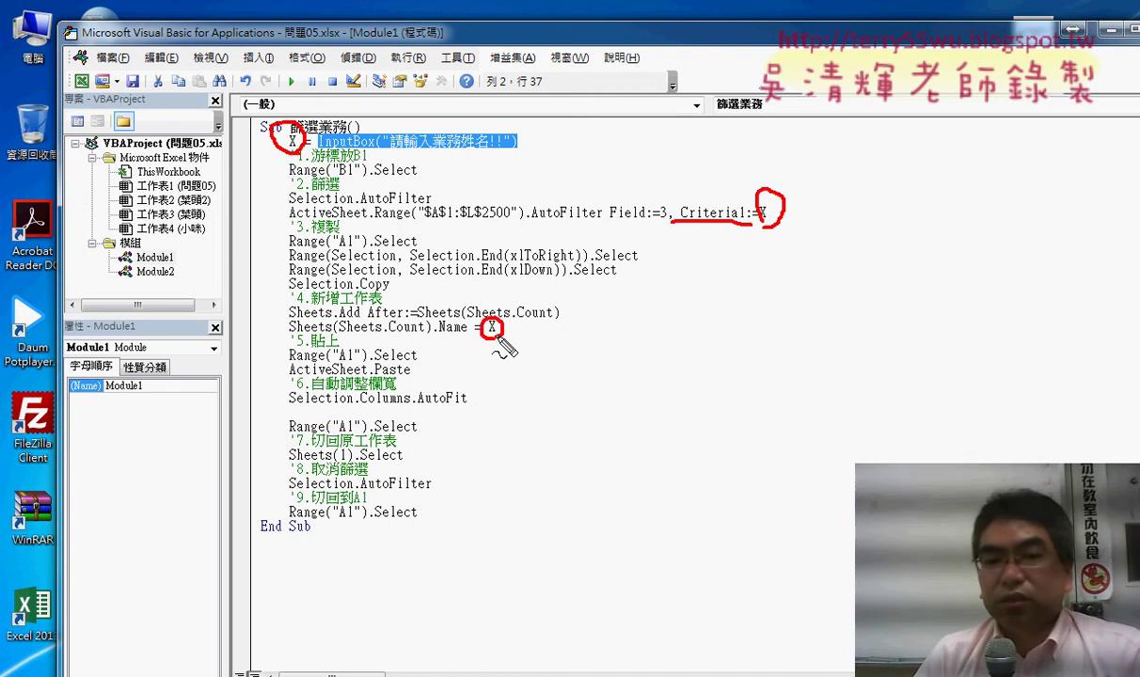
pyautogui.moveTo(384, 291)
pyautogui.mouseDown()
pyautogui.moveTo(360, 292)
pyautogui.moveTo(359, 320)
pyautogui.moveTo(402, 320)
pyautogui.mouseUp()
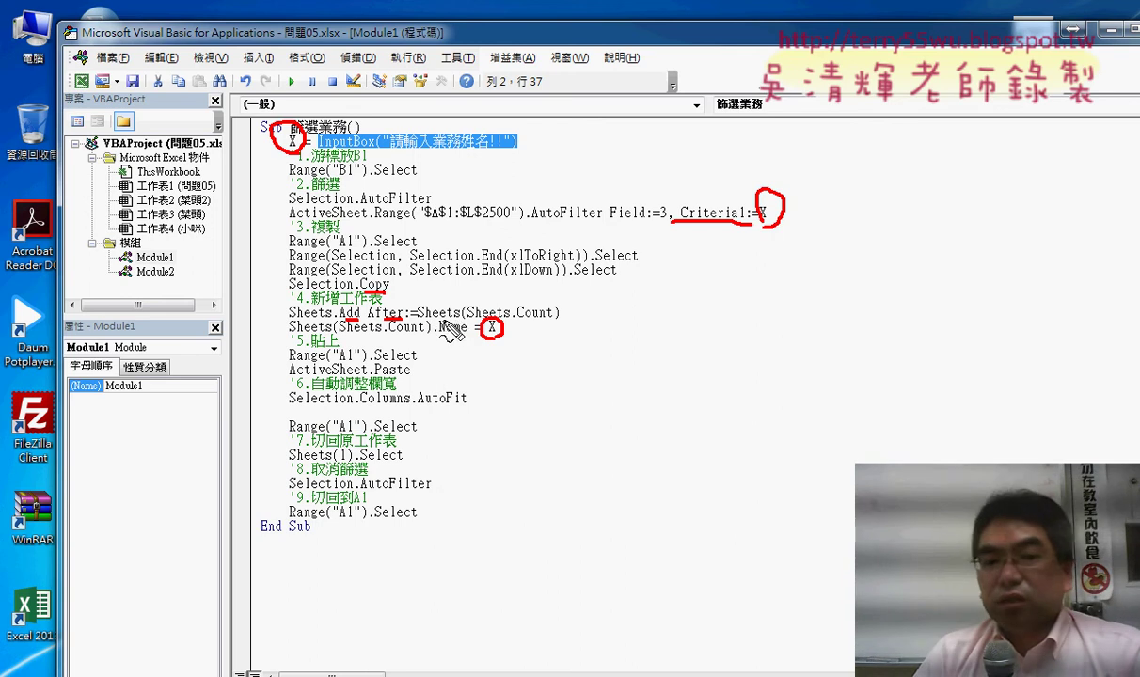
pyautogui.moveTo(415, 319); pyautogui.dragTo(553, 320)
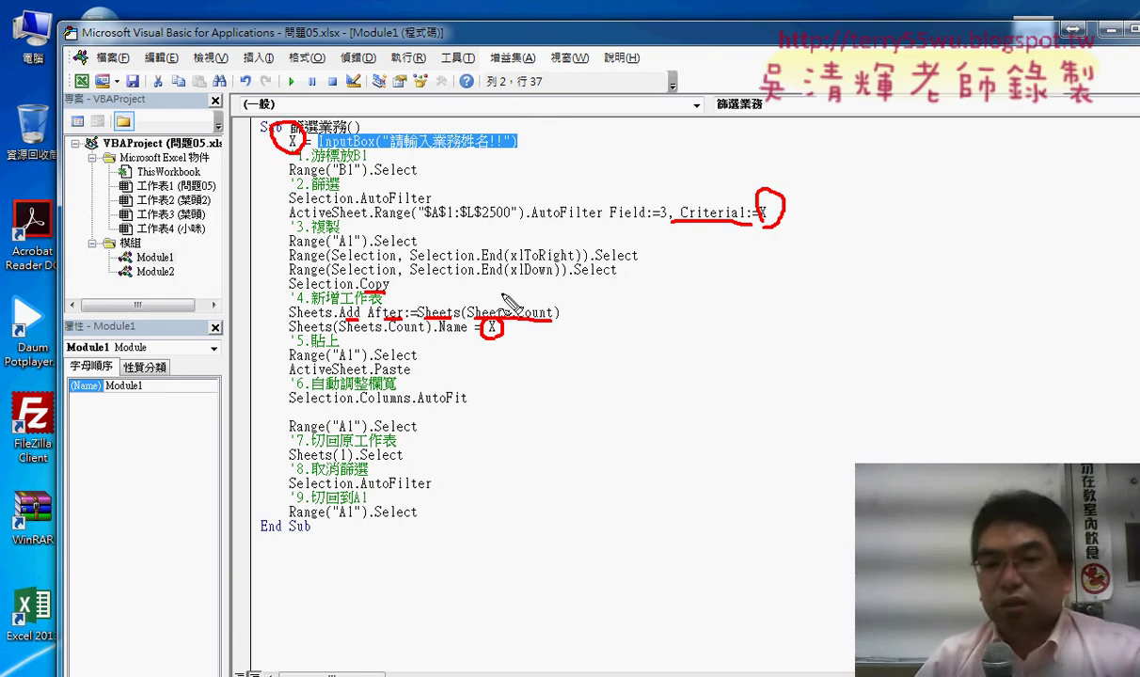
pyautogui.moveTo(504, 288); pyautogui.dragTo(504, 306)
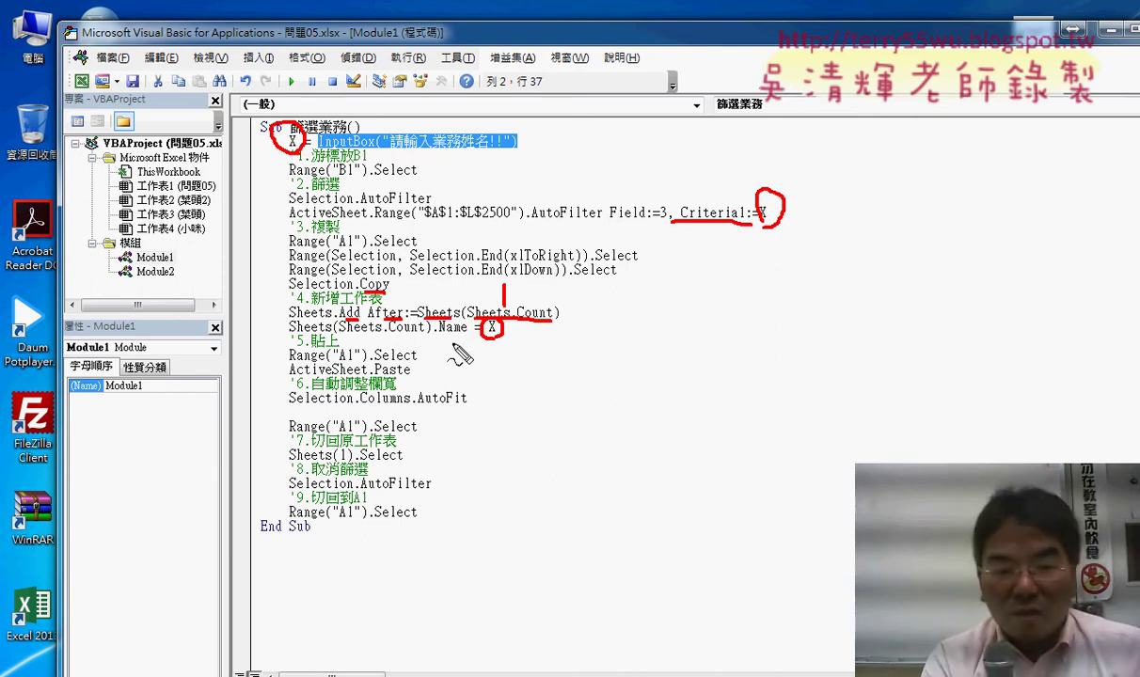
pyautogui.press('e')
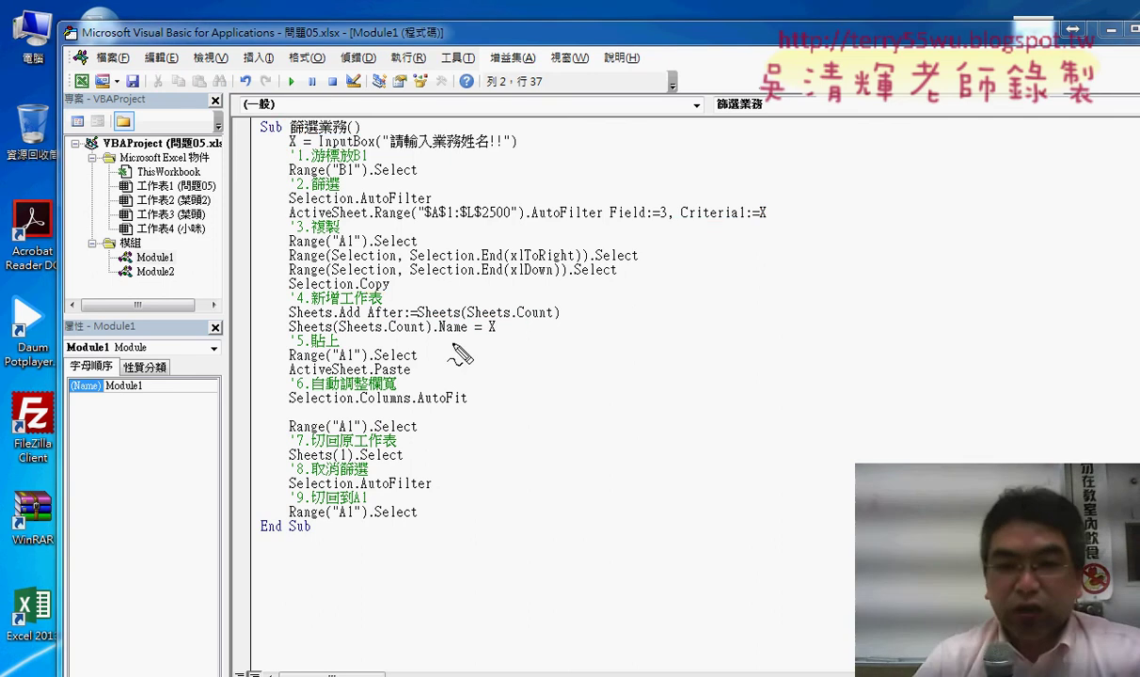
# - Mark the Sheets.Count references in the Sheets.Add line and the sheet-naming line, then clear the ink
pyautogui.moveTo(460, 321); pyautogui.dragTo(545, 321)
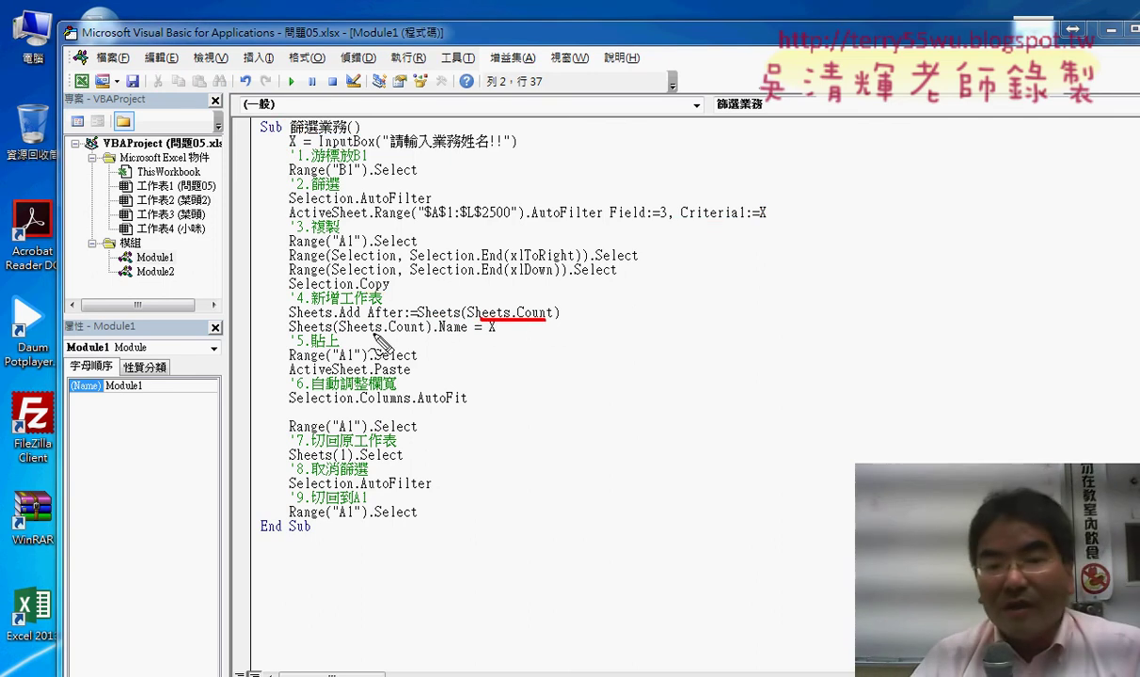
pyautogui.moveTo(348, 334); pyautogui.dragTo(419, 331)
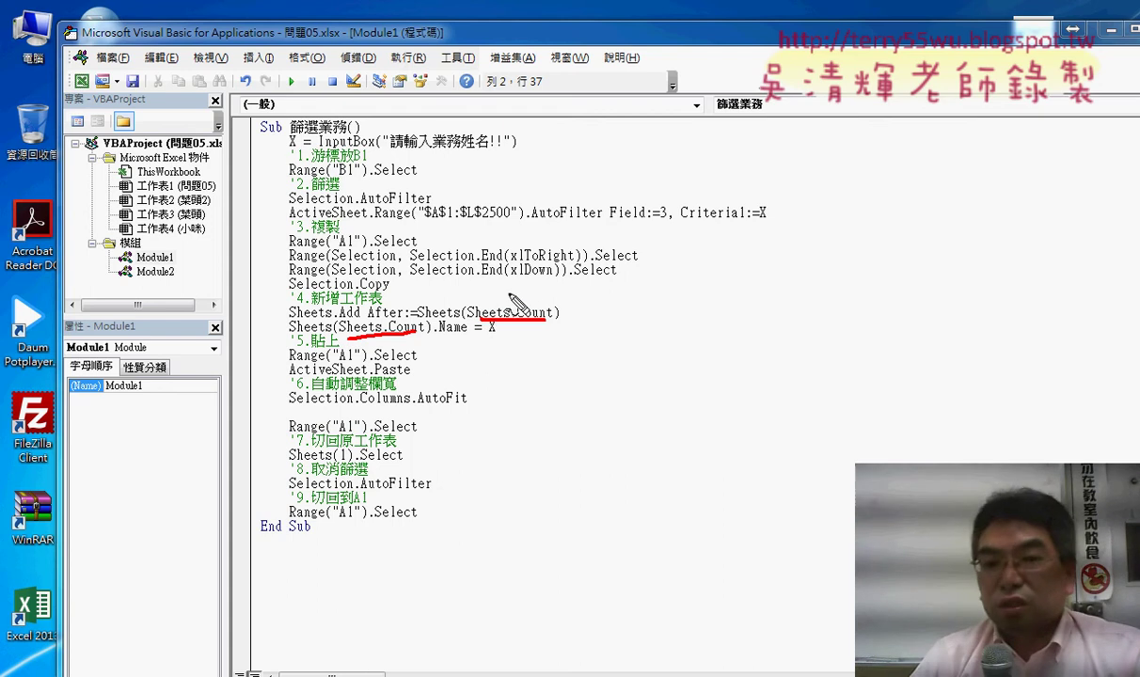
pyautogui.moveTo(517, 279); pyautogui.dragTo(514, 299)
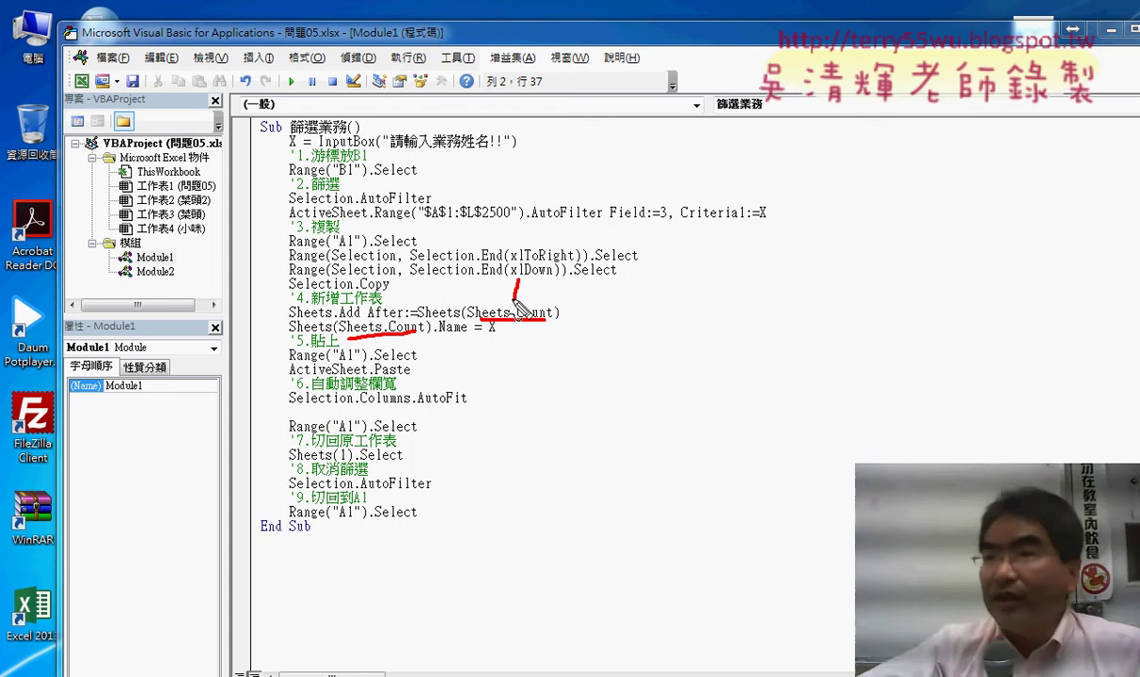
pyautogui.moveTo(399, 342); pyautogui.dragTo(438, 362)
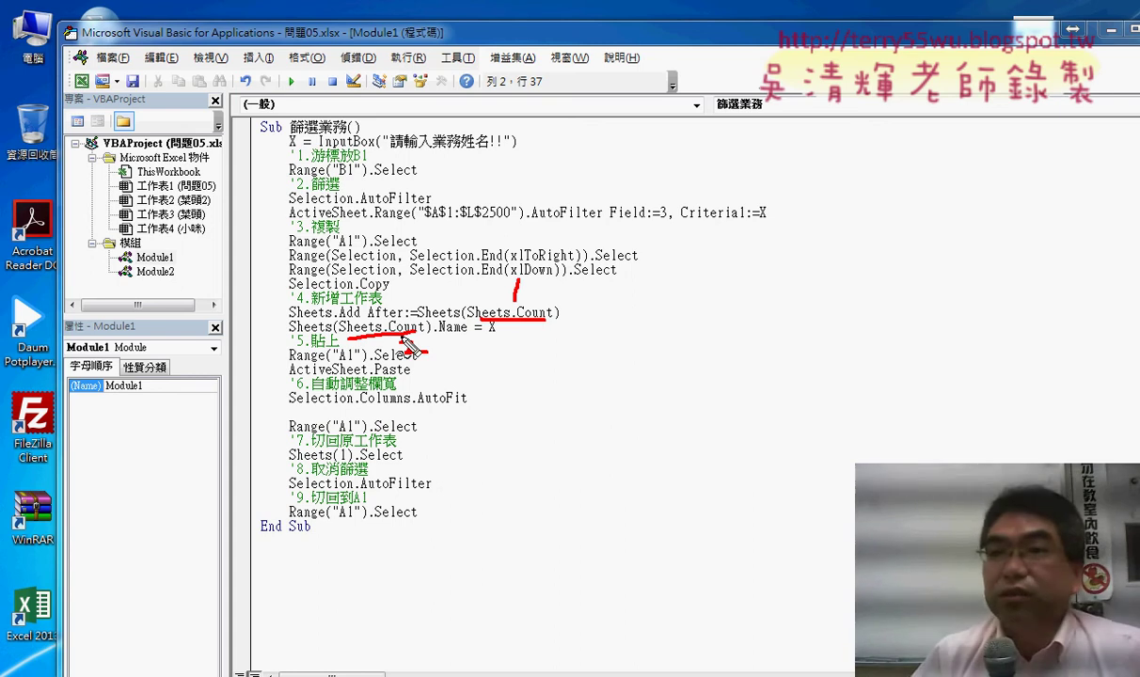
pyautogui.moveTo(288, 332); pyautogui.dragTo(350, 335)
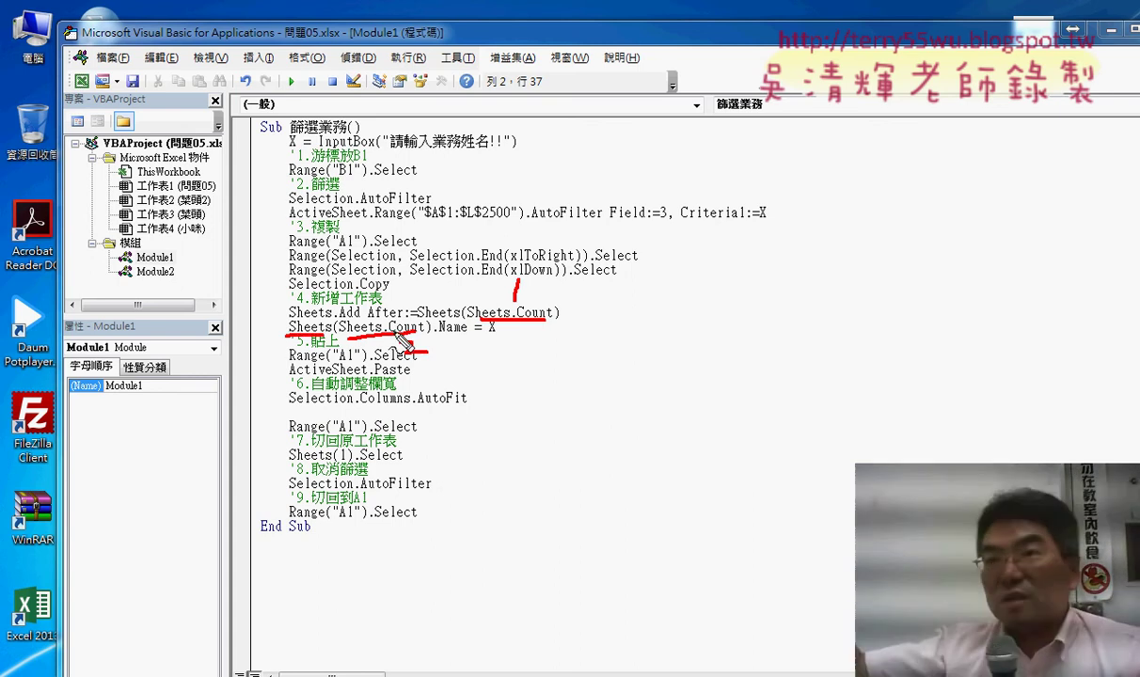
pyautogui.moveTo(380, 344)
pyautogui.mouseDown()
pyautogui.moveTo(425, 353)
pyautogui.moveTo(470, 331)
pyautogui.moveTo(515, 335)
pyautogui.mouseUp()
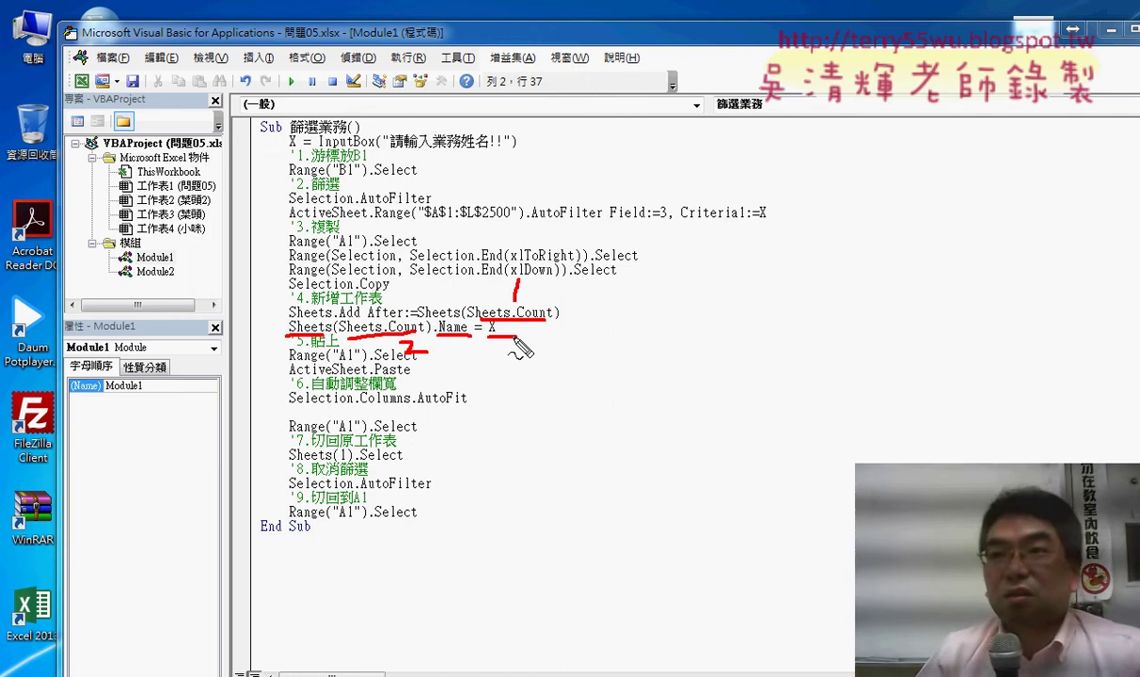
pyautogui.press('Escape')
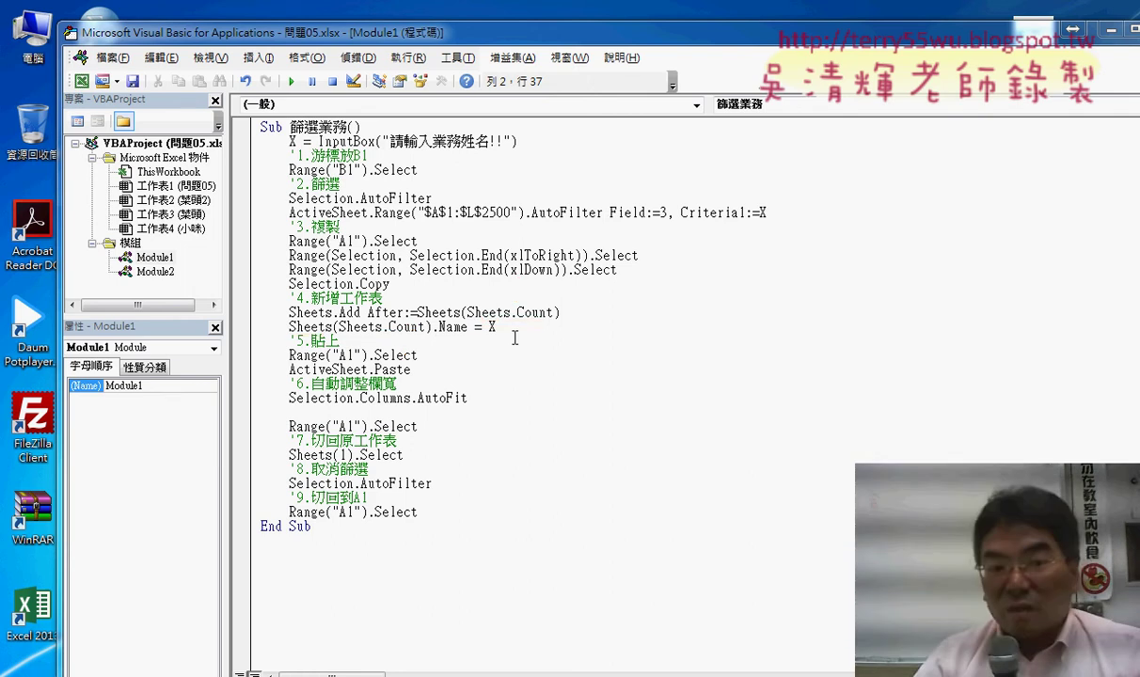
# - Delete the Selection. prefix from the Selection.Columns.AutoFit line
pyautogui.doubleClick(352, 312)
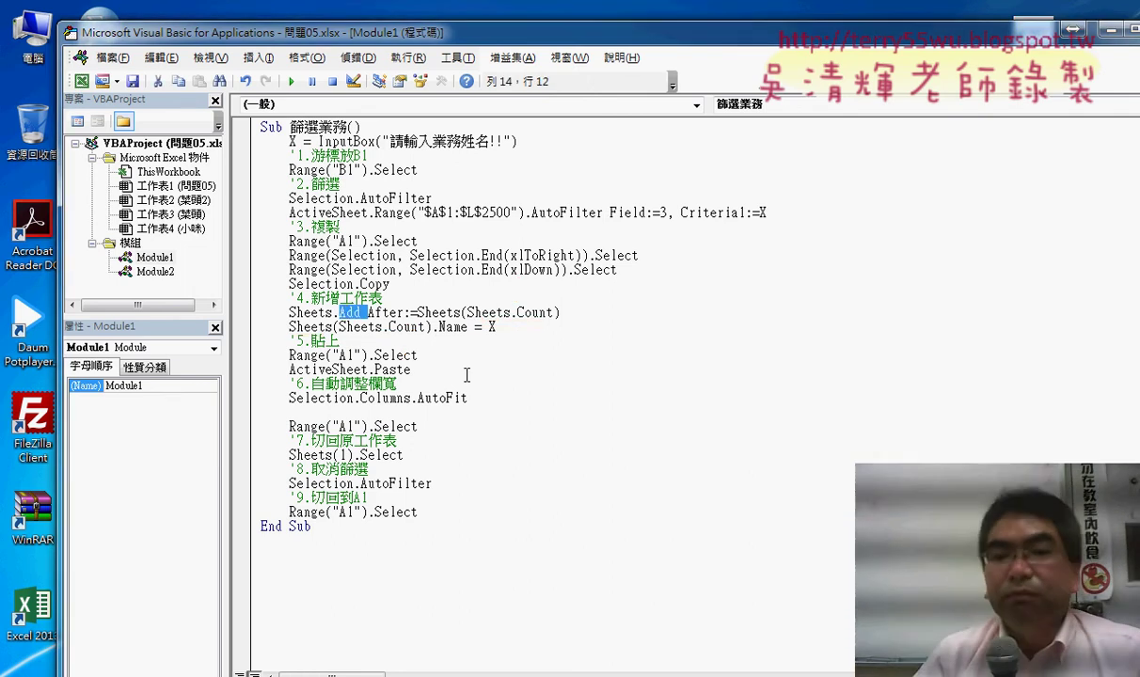
pyautogui.click(393, 356)
pyautogui.moveTo(417, 355); pyautogui.dragTo(281, 347)
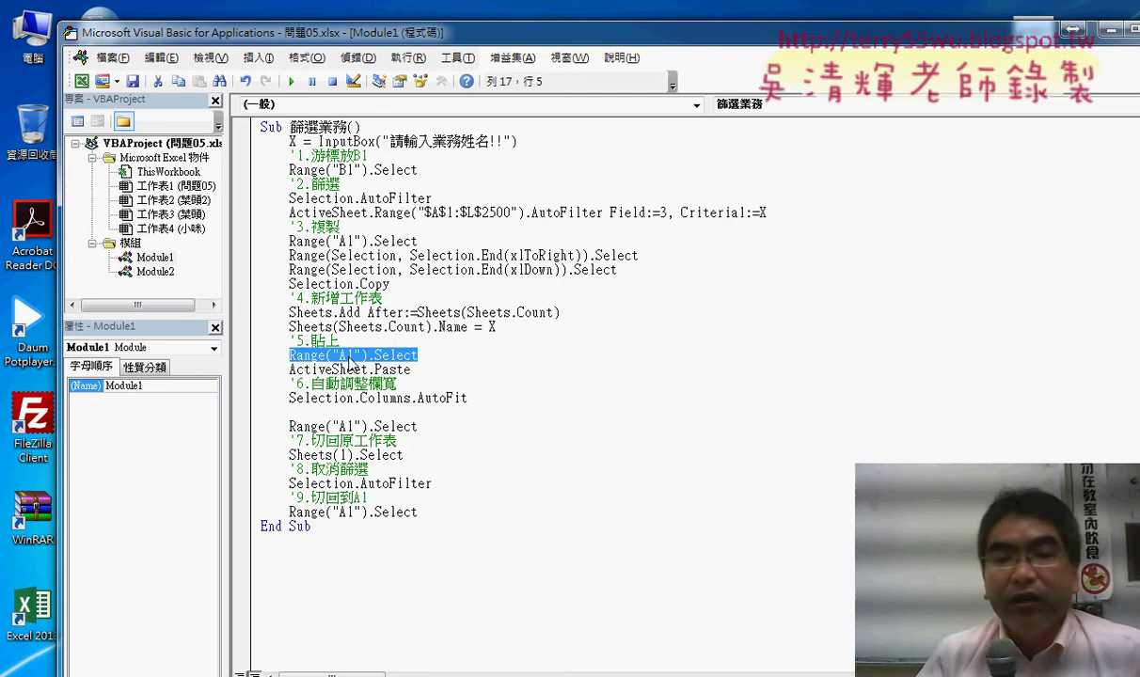
pyautogui.moveTo(467, 398); pyautogui.dragTo(361, 398)
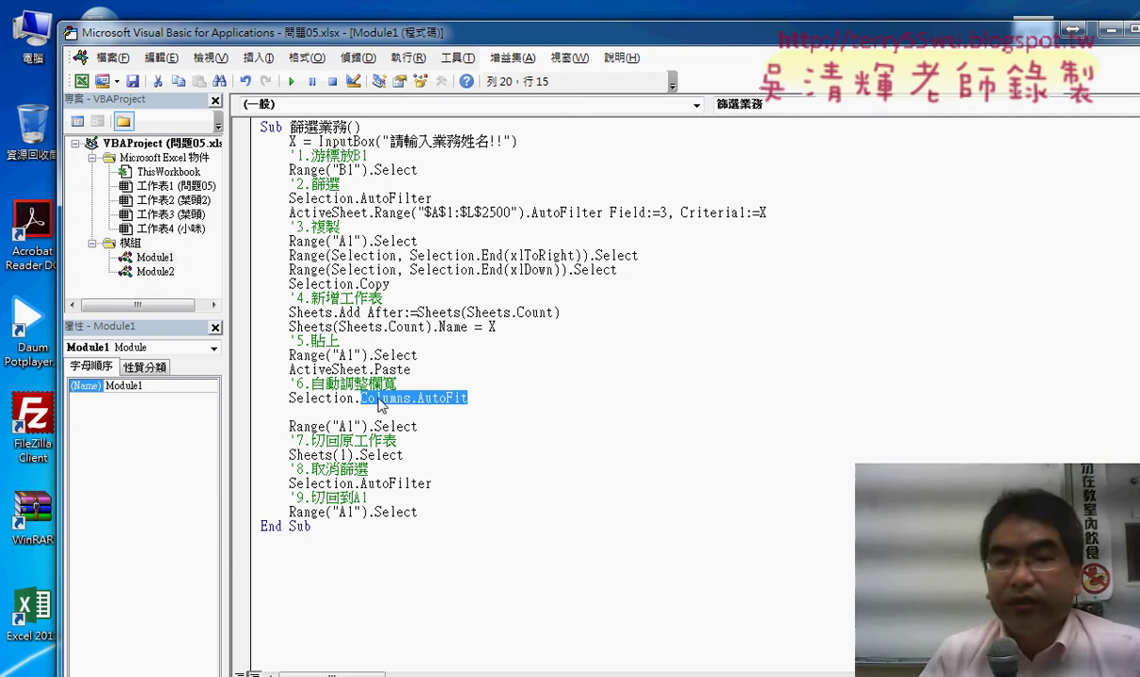
pyautogui.moveTo(289, 398); pyautogui.dragTo(361, 400)
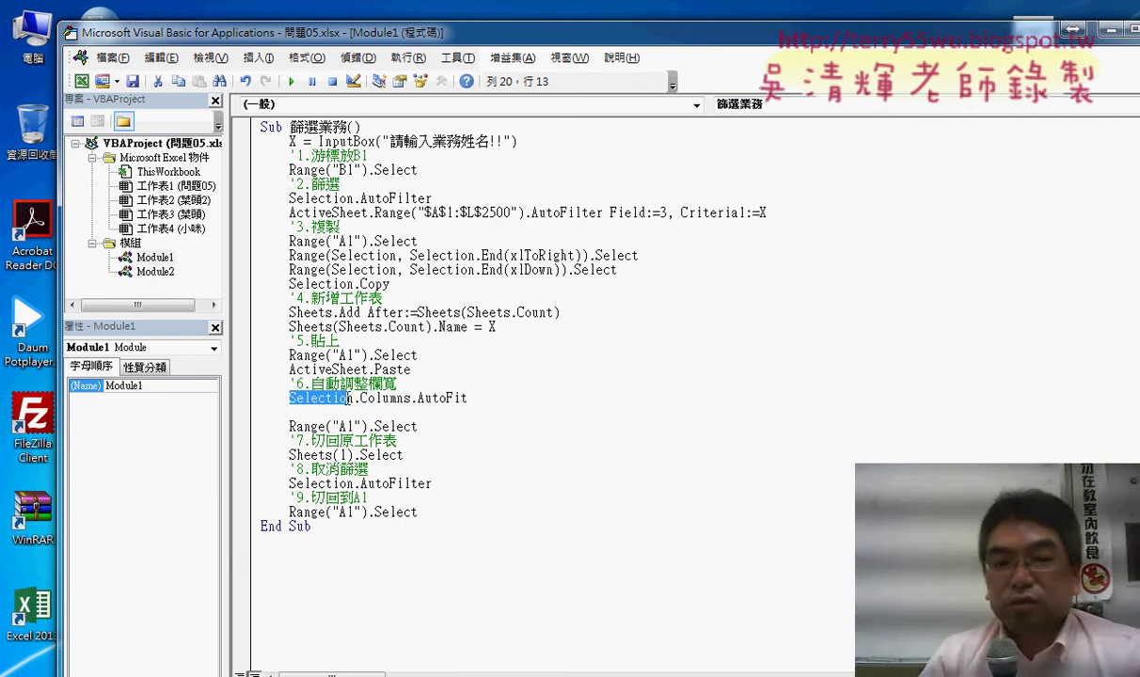
pyautogui.press('Delete')
pyautogui.press('Right')
pyautogui.press('Right')
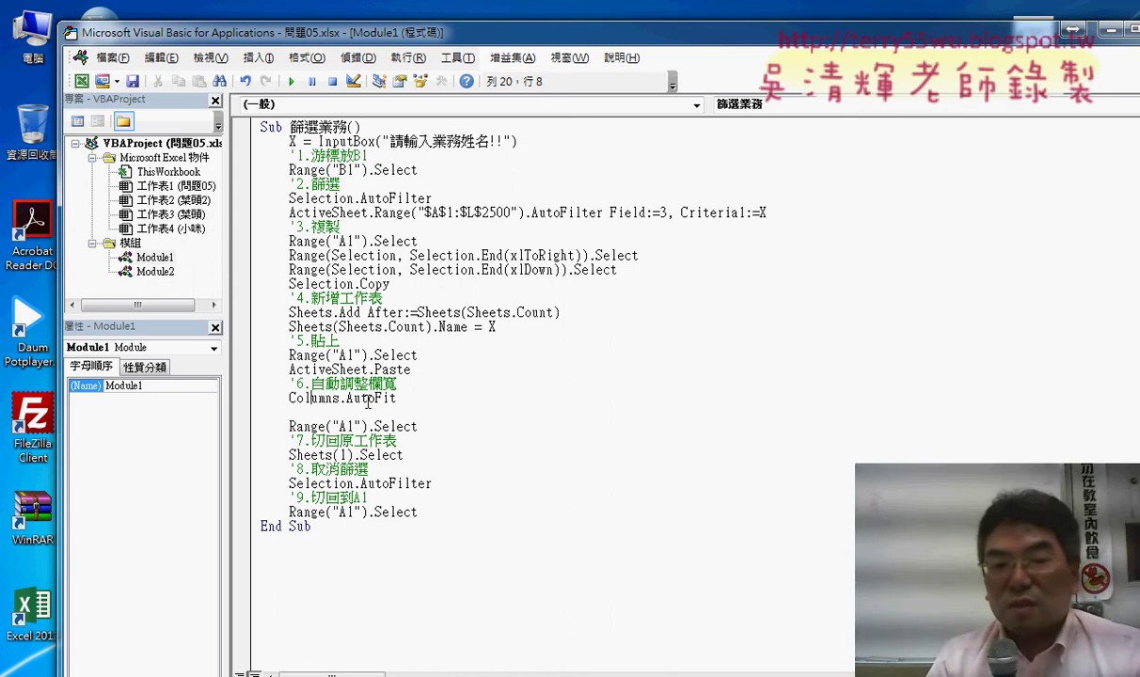
pyautogui.press('Right')
pyautogui.press('Right')
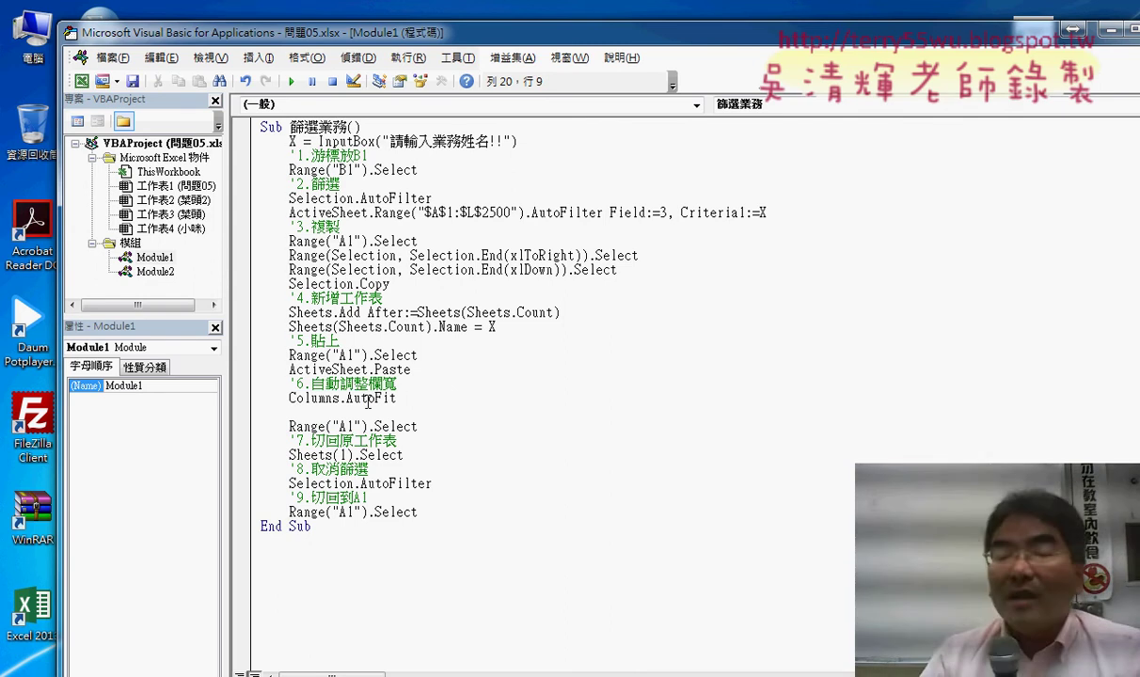
# - Insert ("A:L") after Columns so the line reads Columns("A:L").AutoFit
pyautogui.moveTo(287, 398); pyautogui.dragTo(401, 399)
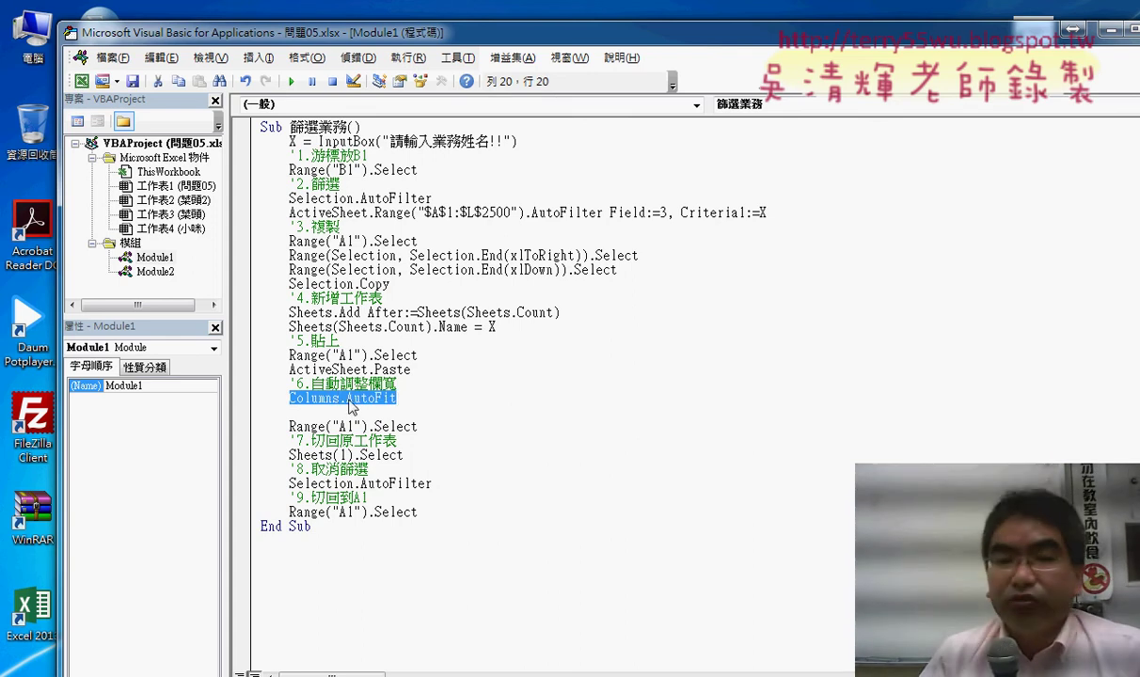
pyautogui.press('Left')
pyautogui.press('Right')
pyautogui.press('Right')
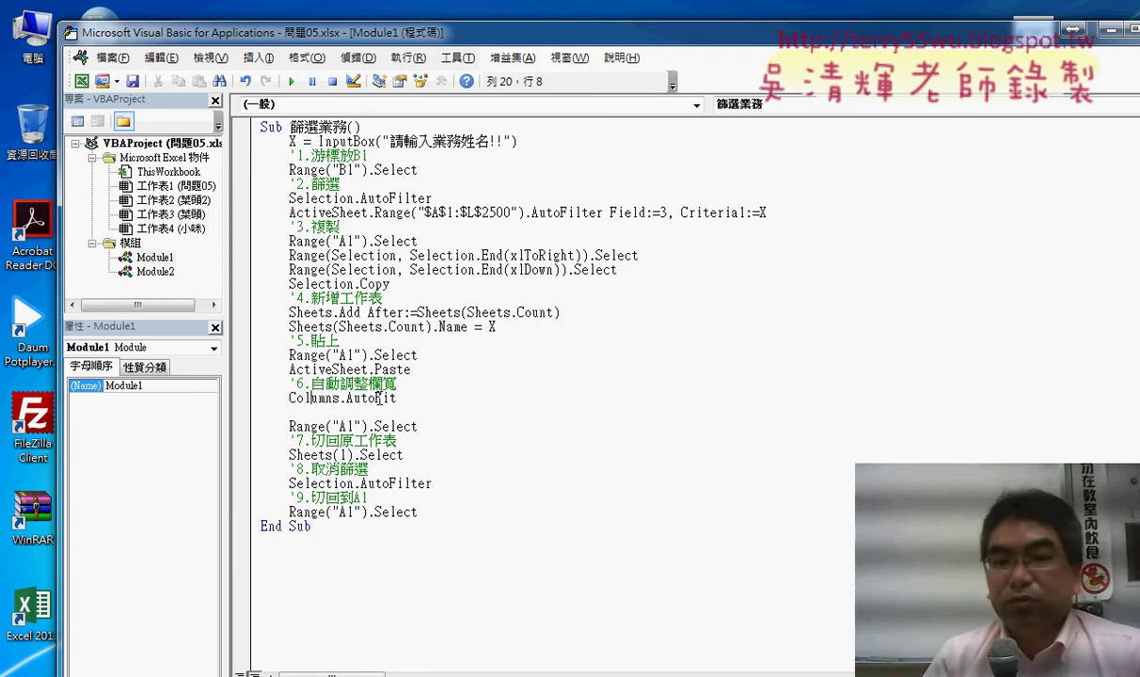
pyautogui.press('Right')
pyautogui.press('Right')
pyautogui.press('Right')
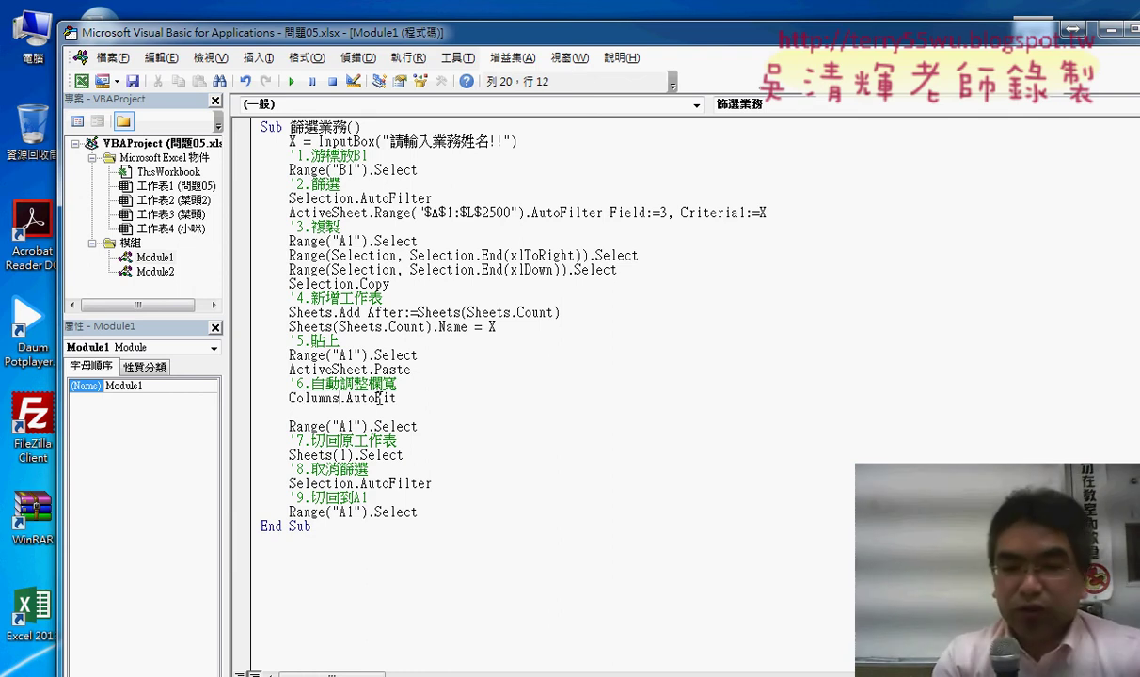
pyautogui.write('()')
pyautogui.press('Left')
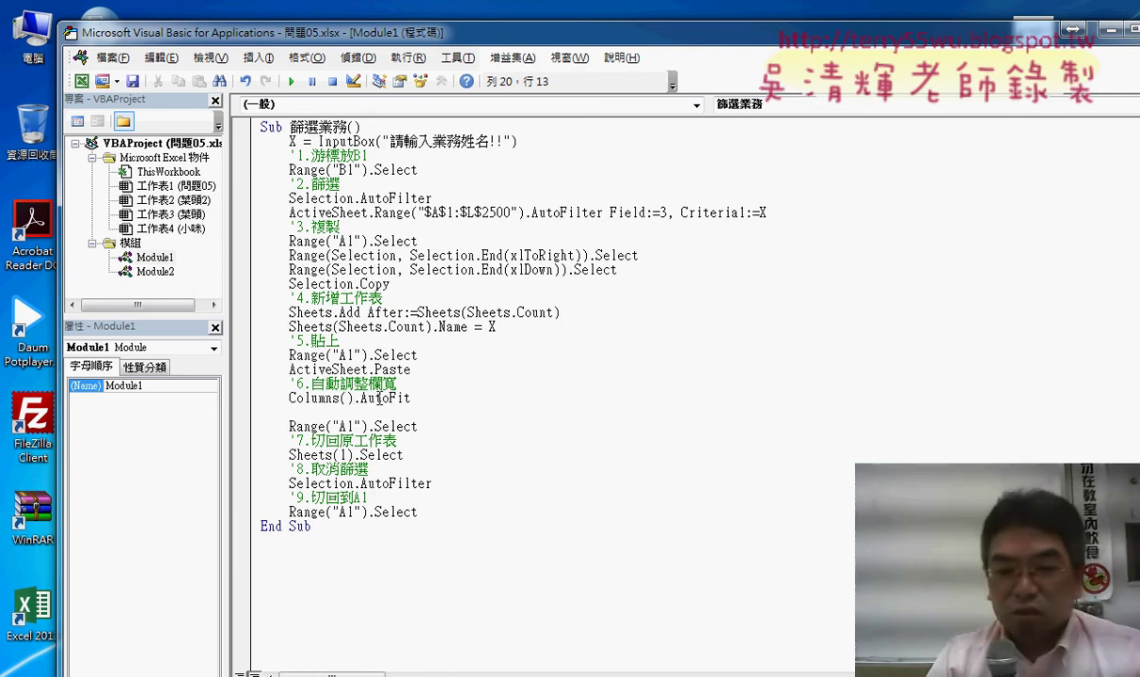
pyautogui.write('"A')
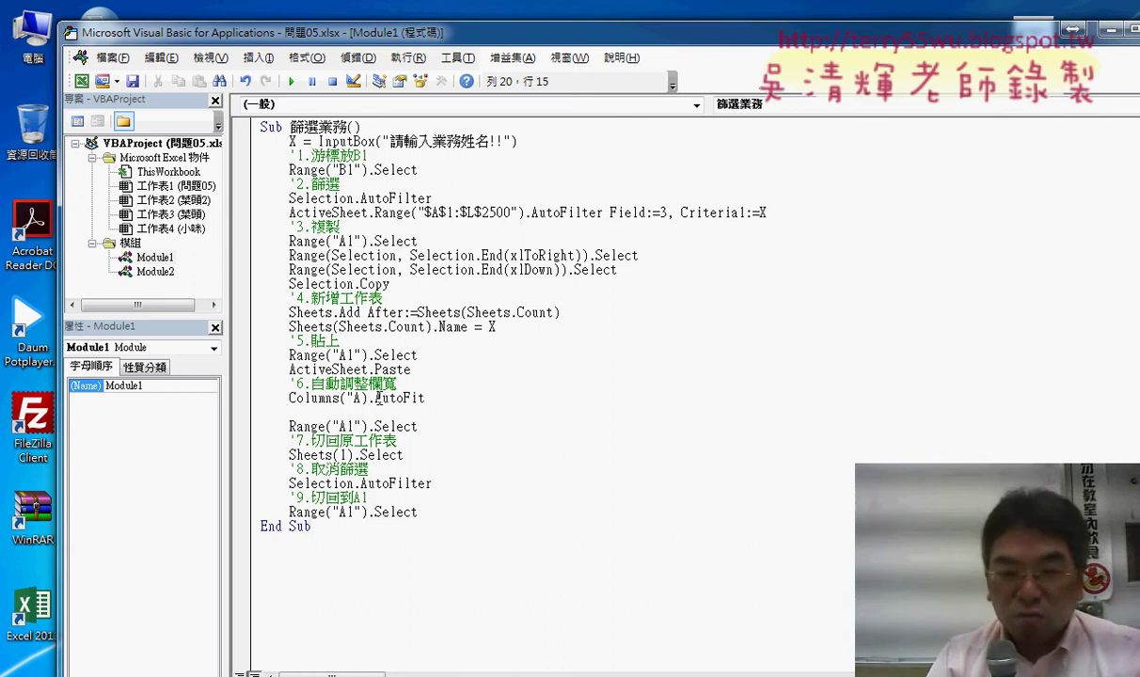
pyautogui.write(':')
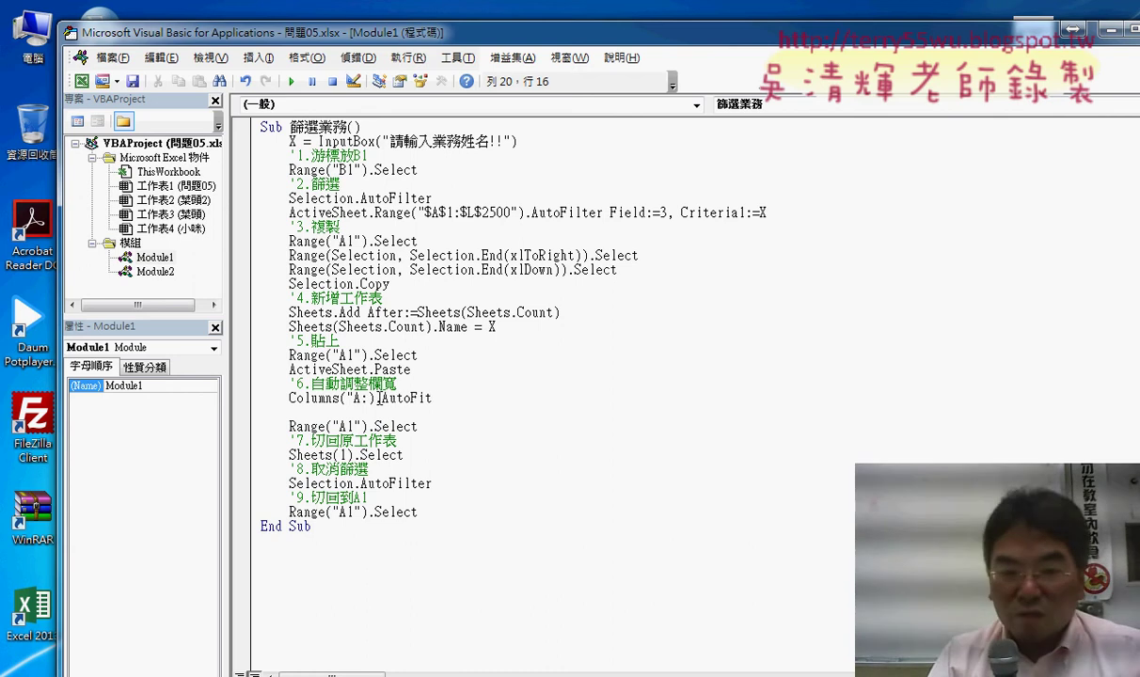
pyautogui.write('L"')
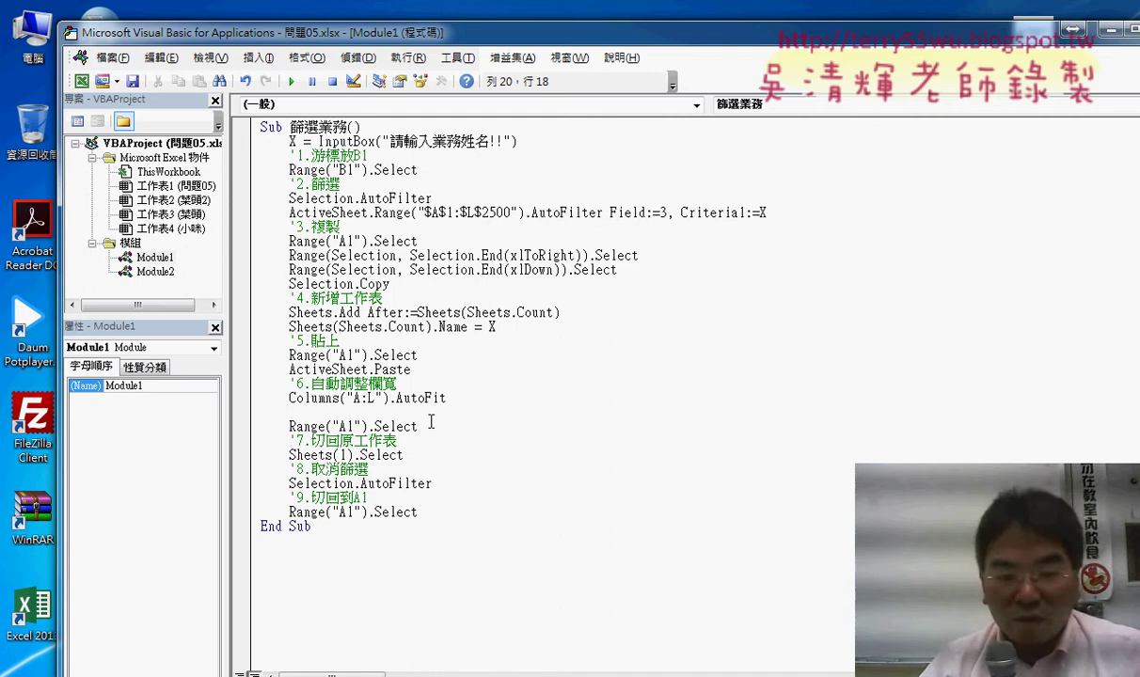
# - Compare the Excel data columns with the Columns("A:L").AutoFit line, then bring up the 程式碼 notes
pyautogui.moveTo(244, 672)
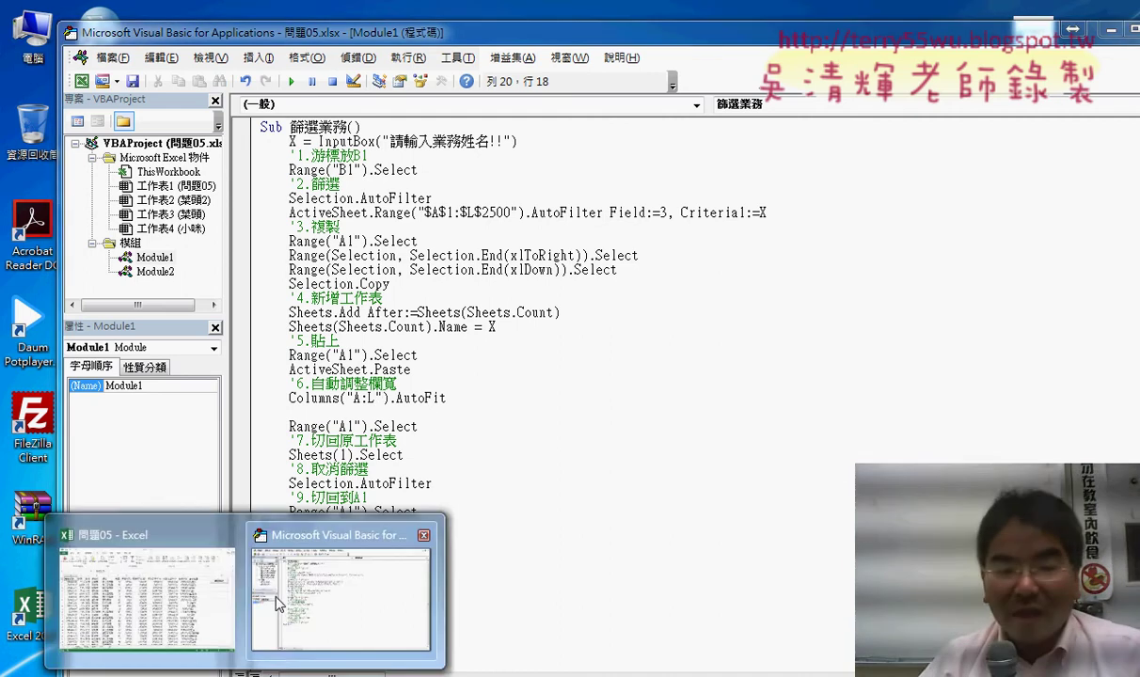
pyautogui.click(141, 592)
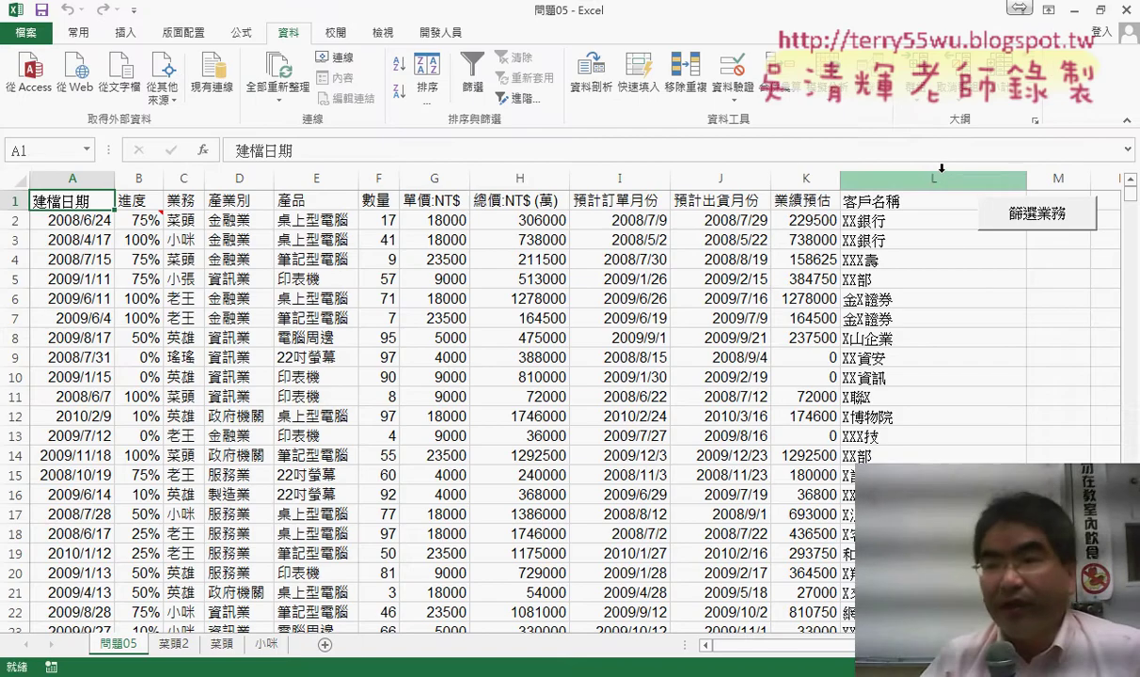
pyautogui.click(1075, 13)
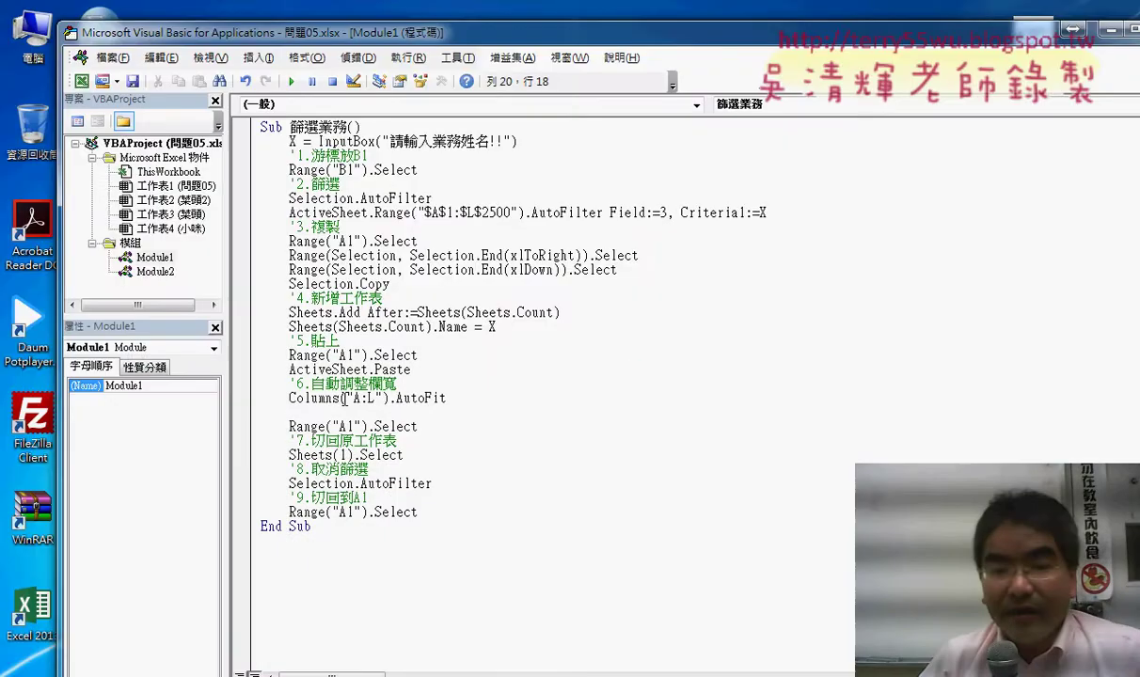
pyautogui.moveTo(341, 397); pyautogui.dragTo(377, 398)
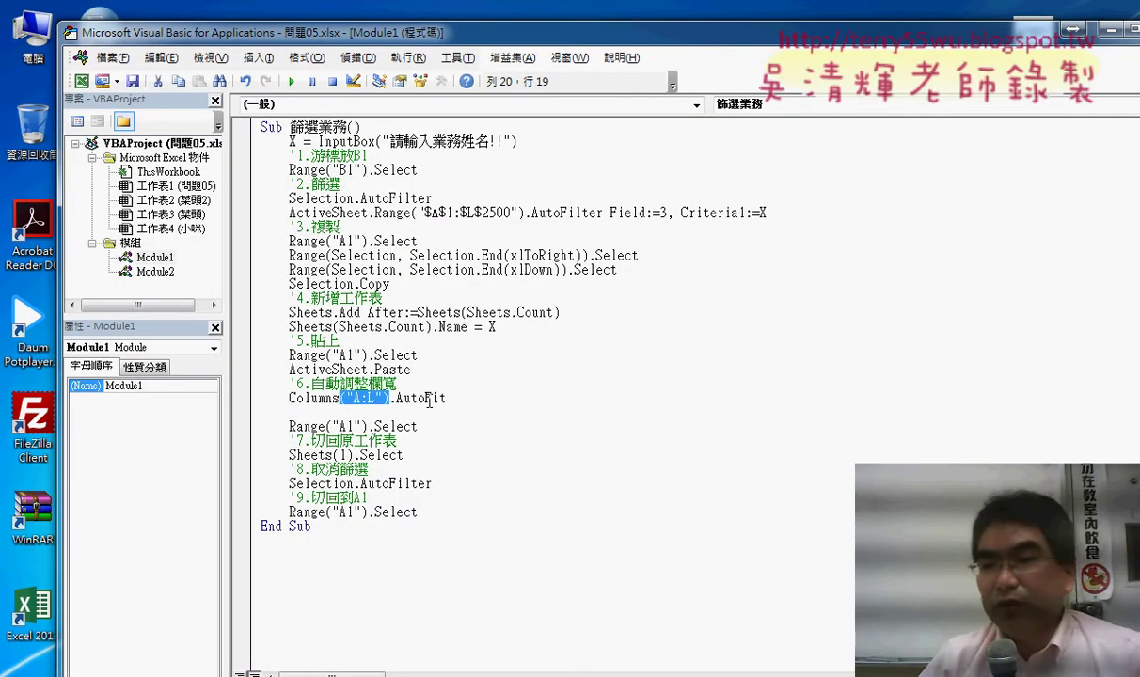
pyautogui.click(429, 400)
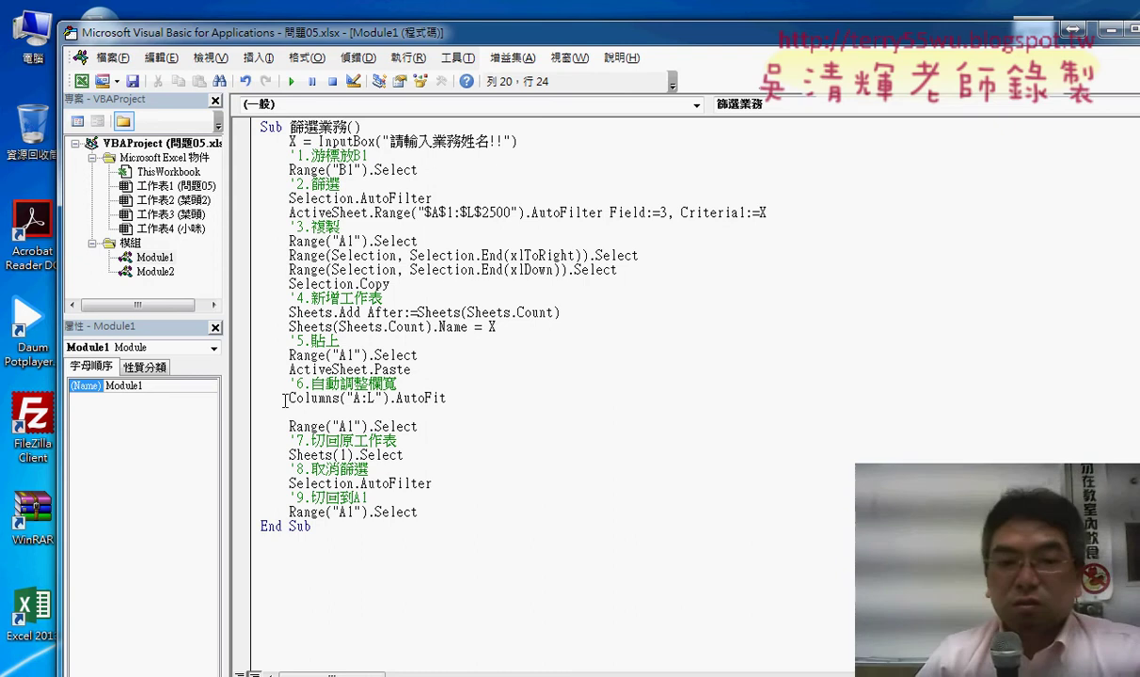
pyautogui.moveTo(270, 398); pyautogui.dragTo(448, 402)
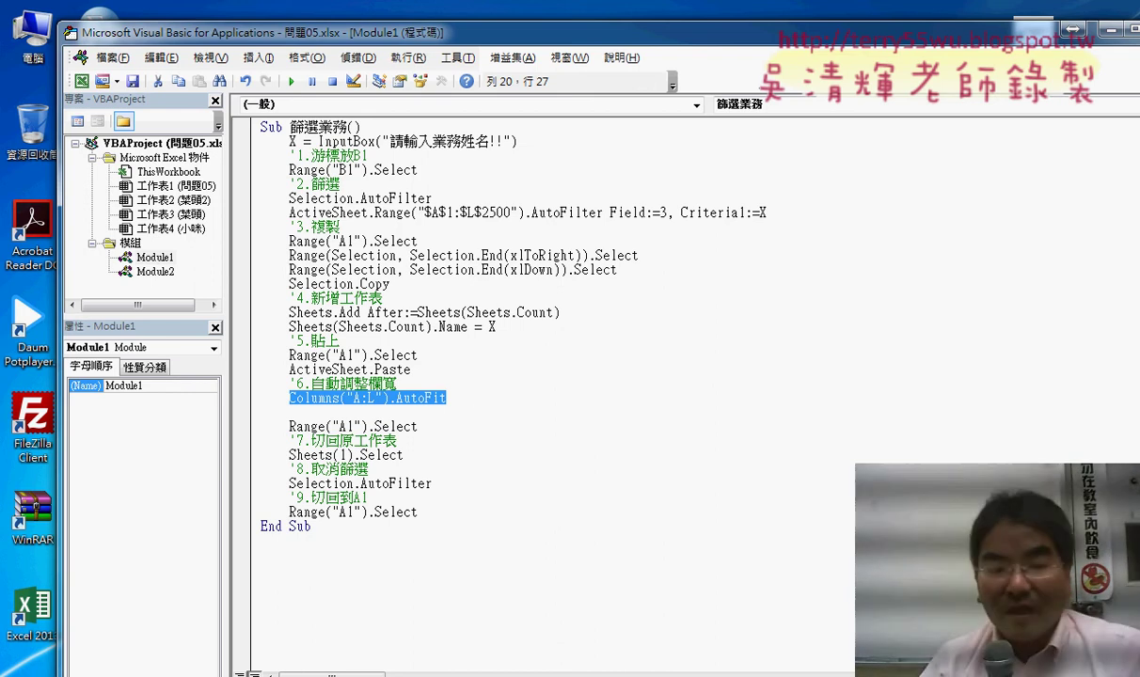
pyautogui.hotkey('alt', 'Tab')
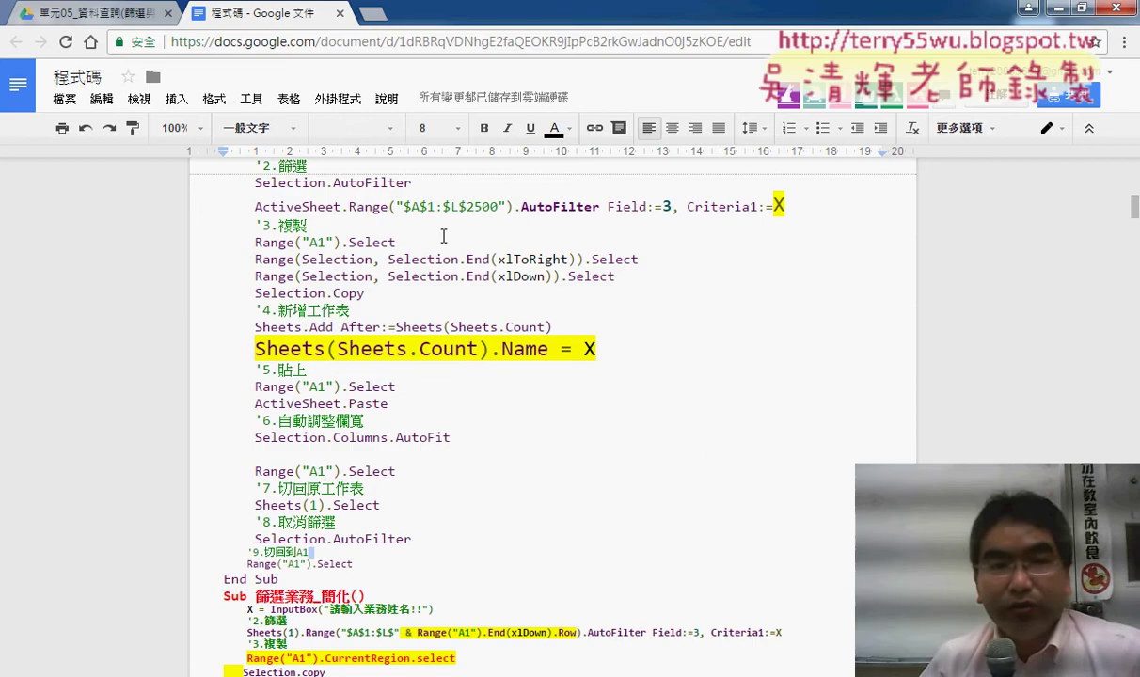
# - Go to the Google Drive unit folder and select the 範例4_台北市實價登錄 folder
pyautogui.click(98, 12)
pyautogui.click(340, 294)
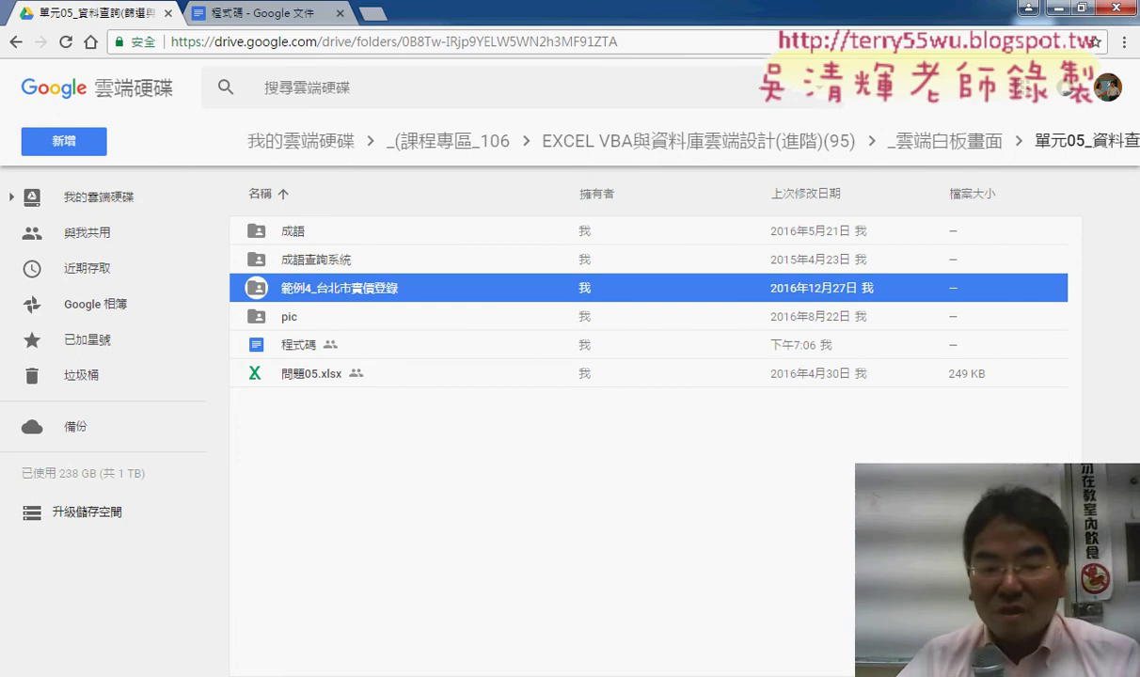
pyautogui.click(331, 602)
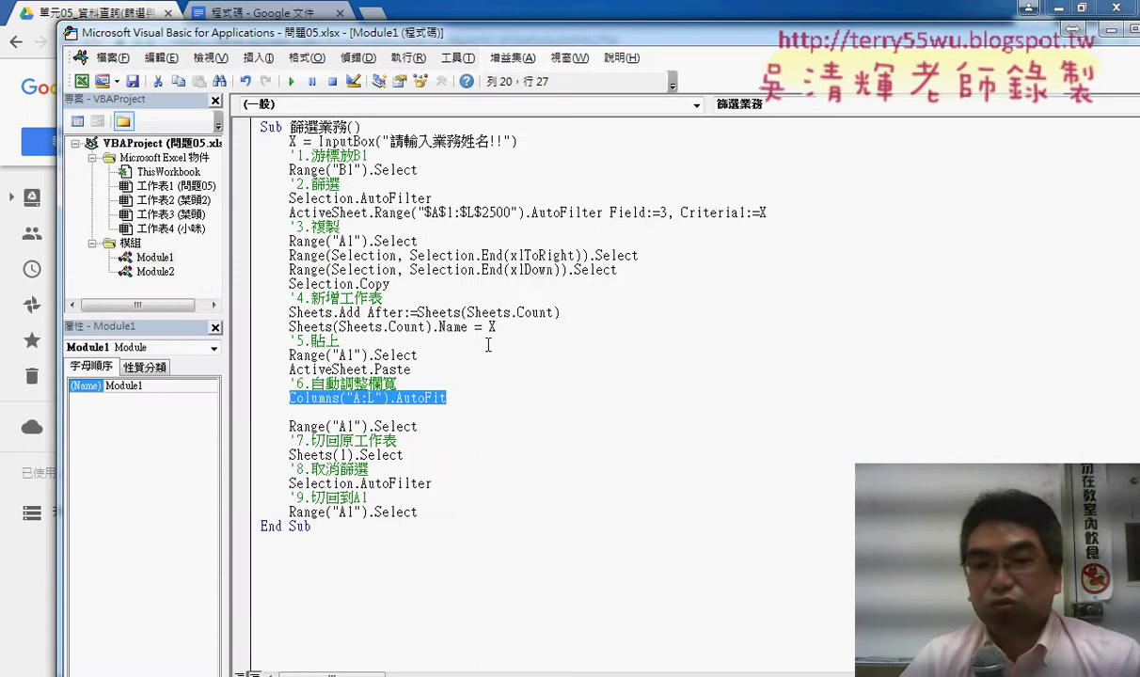
pyautogui.click(496, 427)
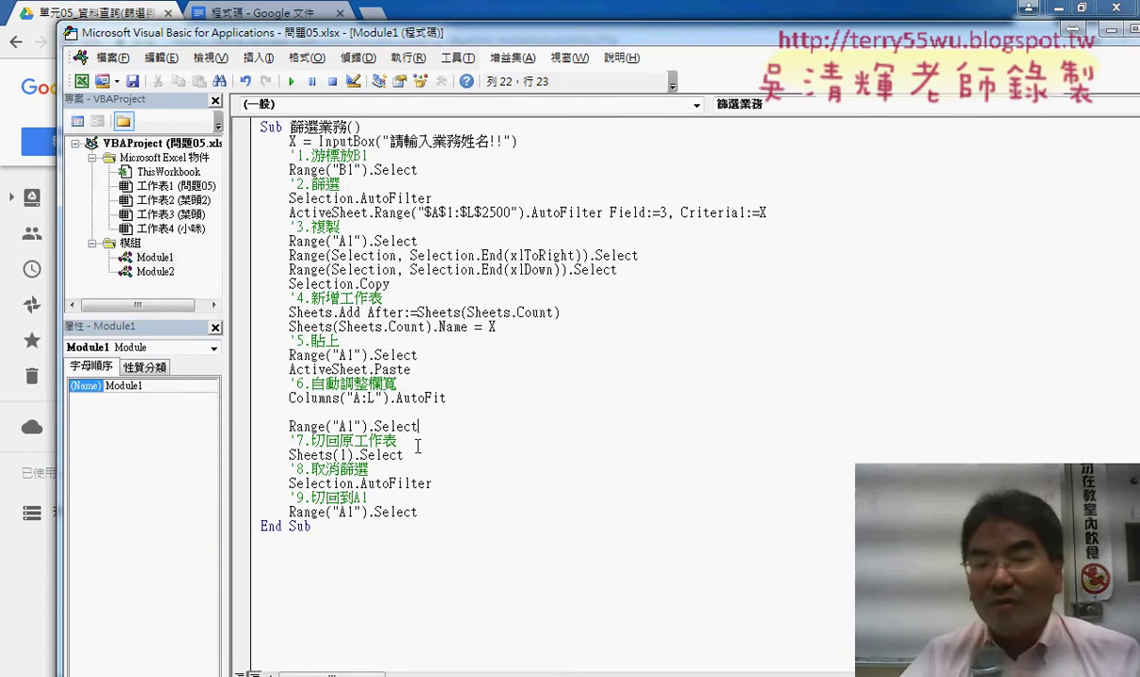
pyautogui.click(489, 454)
pyautogui.moveTo(419, 511); pyautogui.dragTo(186, 153)
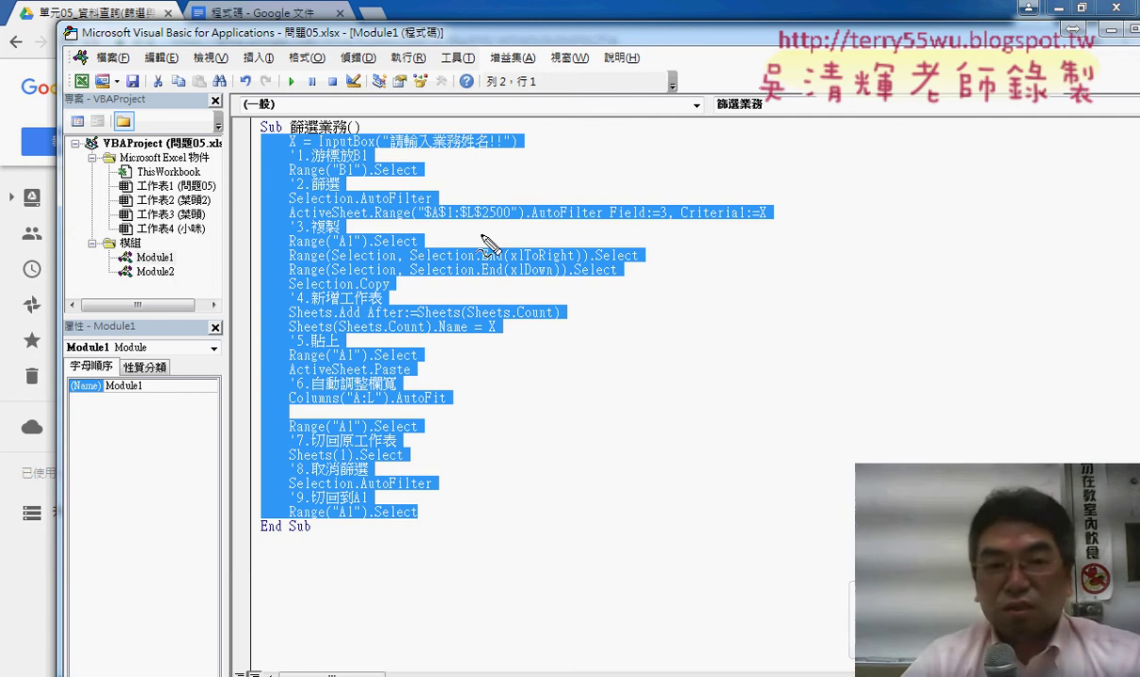
pyautogui.moveTo(309, 162); pyautogui.dragTo(294, 169)
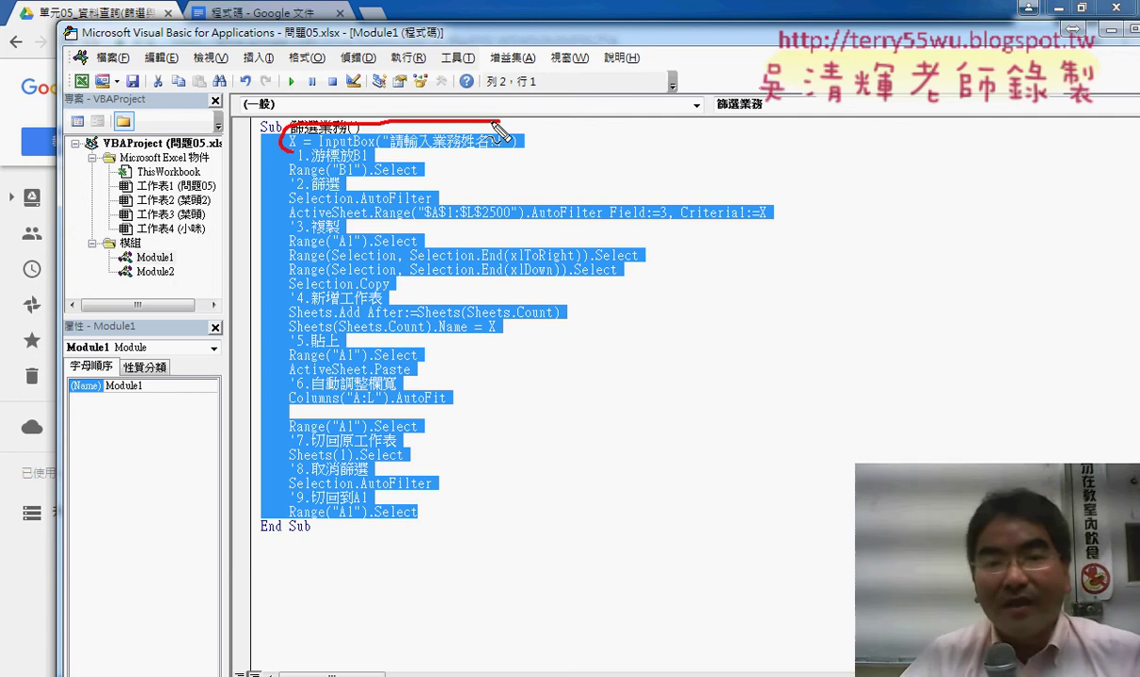
pyautogui.moveTo(764, 204); pyautogui.dragTo(756, 224)
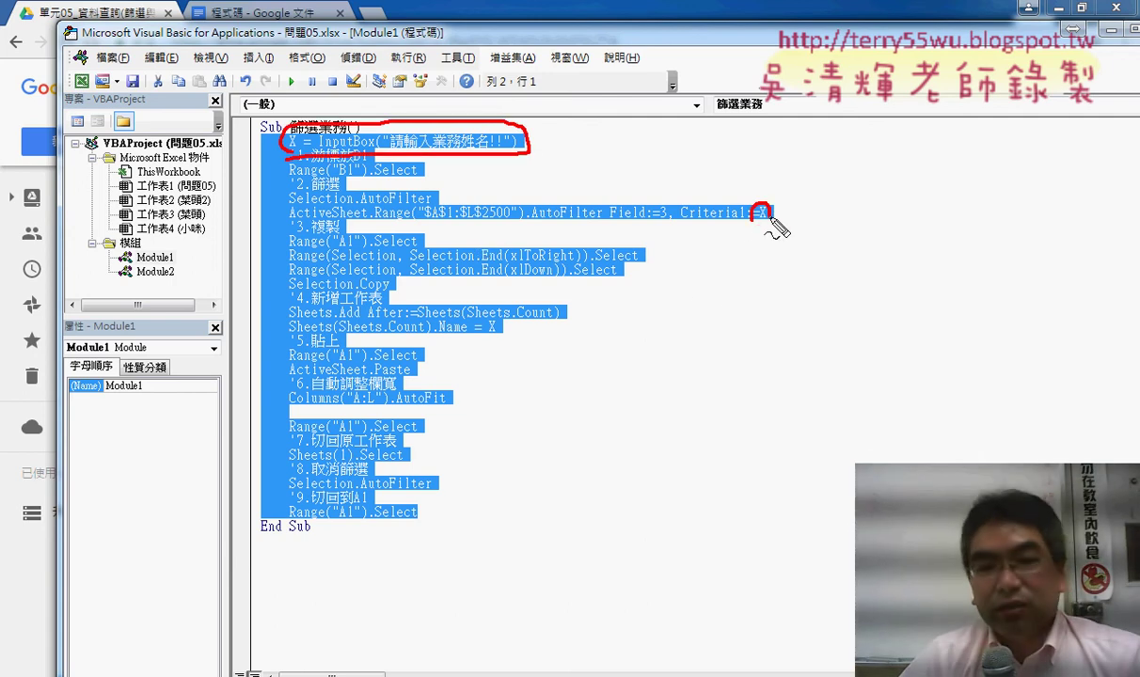
pyautogui.moveTo(498, 342); pyautogui.dragTo(500, 338)
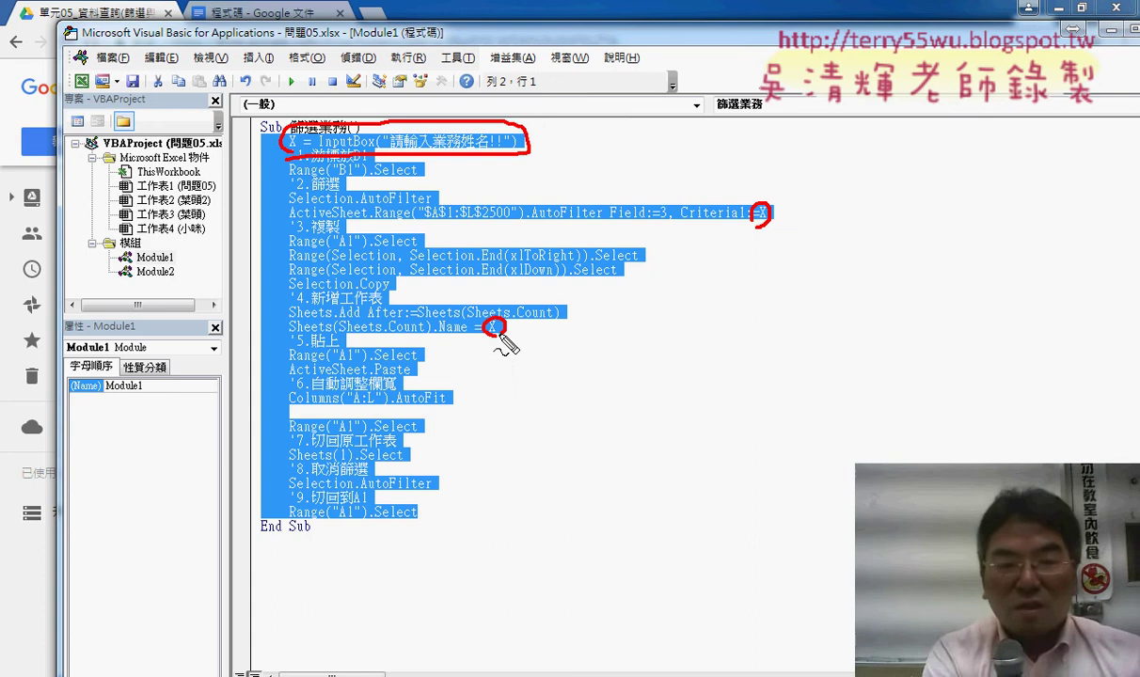
pyautogui.press('Escape')
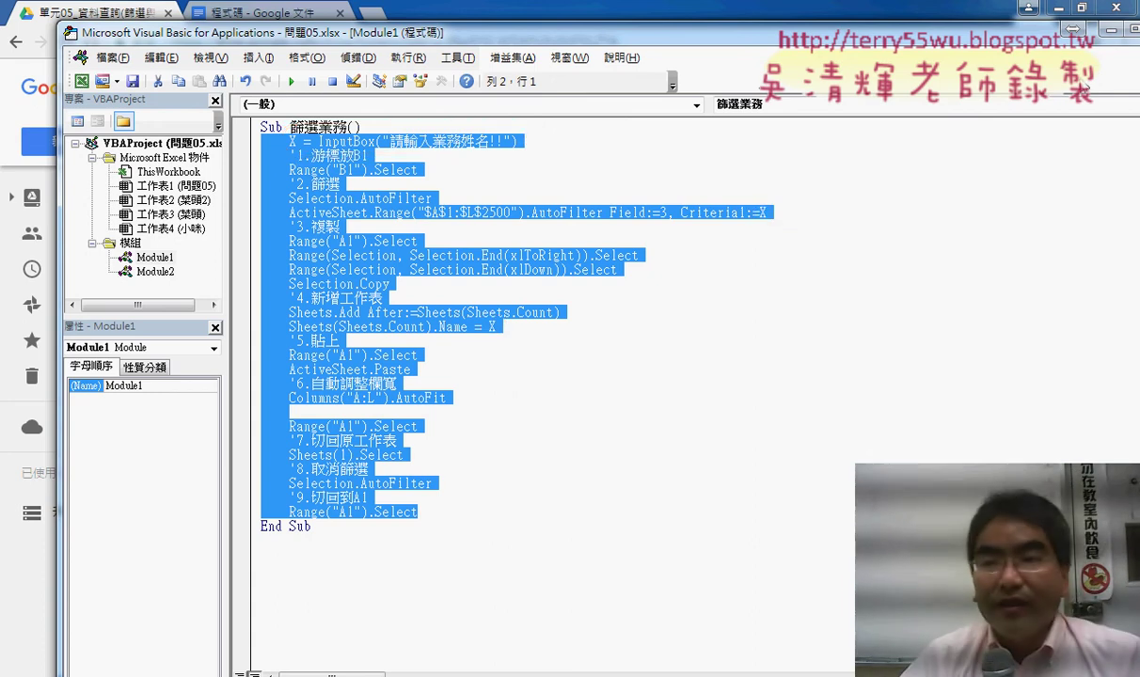
pyautogui.click(1040, 33)
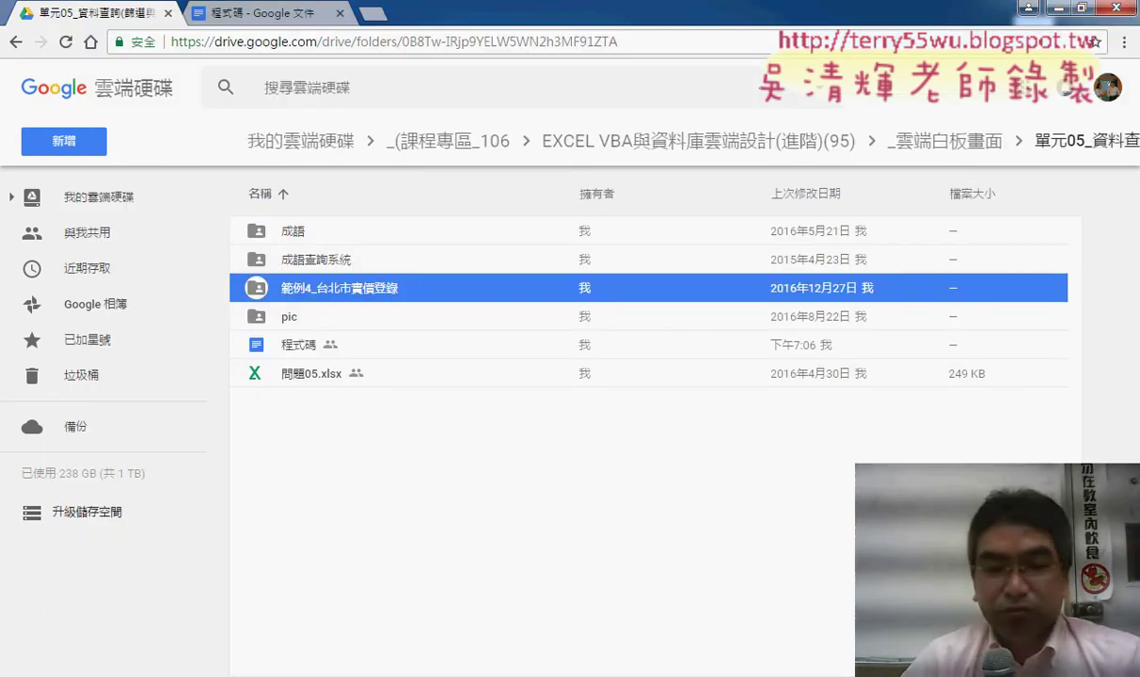
# - Move the 篩選業務 button down beside rows 2–3 of the sales sheet
pyautogui.moveTo(307, 596)
pyautogui.click(139, 564)
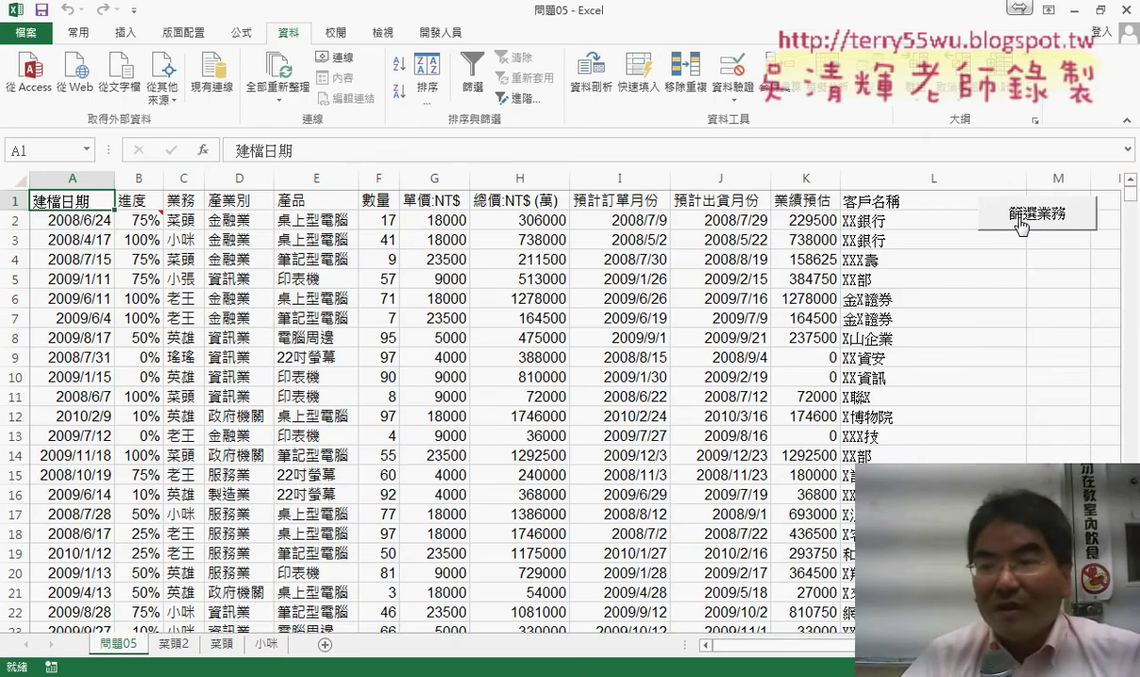
pyautogui.rightClick(978, 207)
pyautogui.press('Escape')
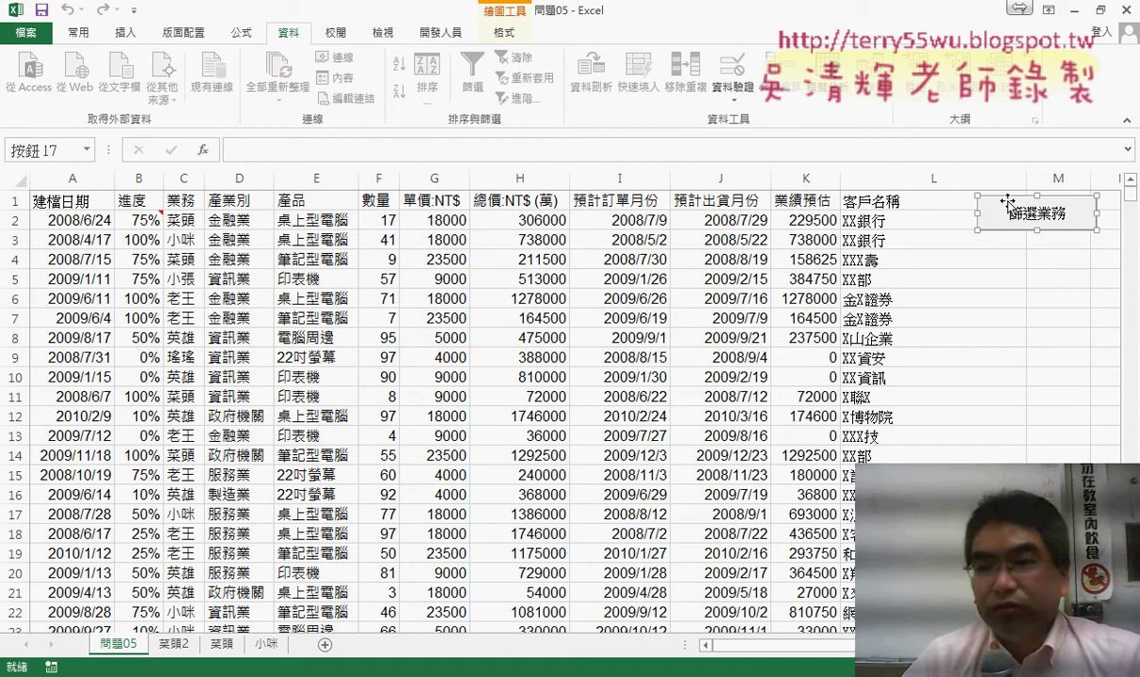
pyautogui.moveTo(1006, 202)
pyautogui.mouseDown()
pyautogui.moveTo(919, 226)
pyautogui.moveTo(1045, 240)
pyautogui.mouseUp()
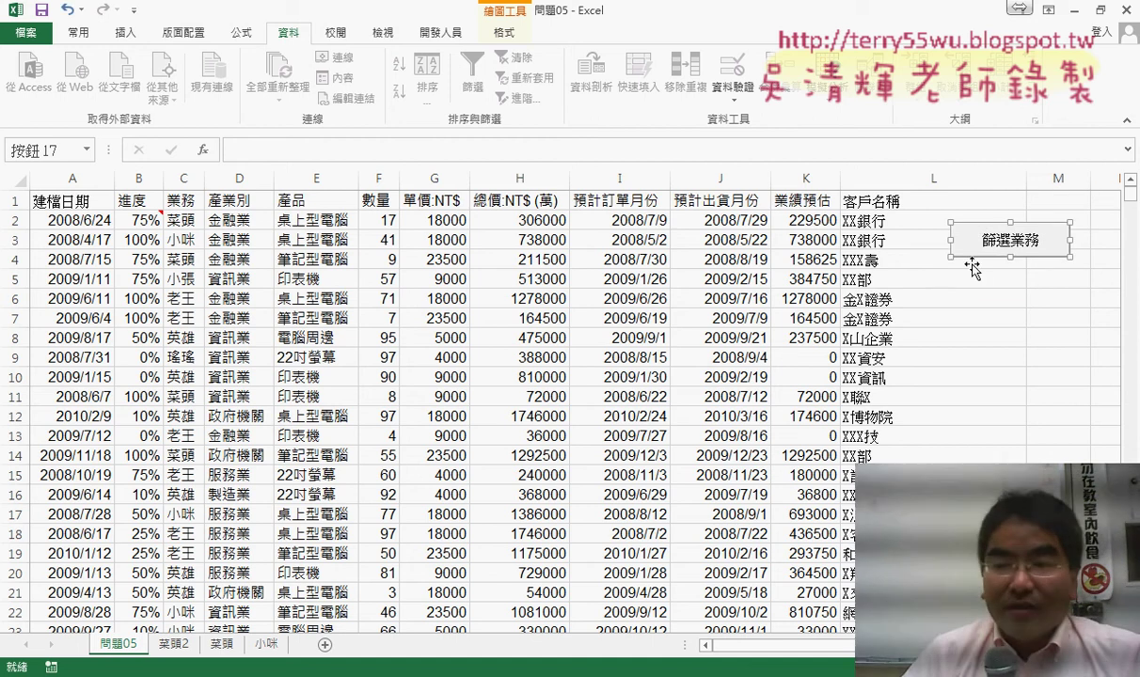
pyautogui.click(940, 318)
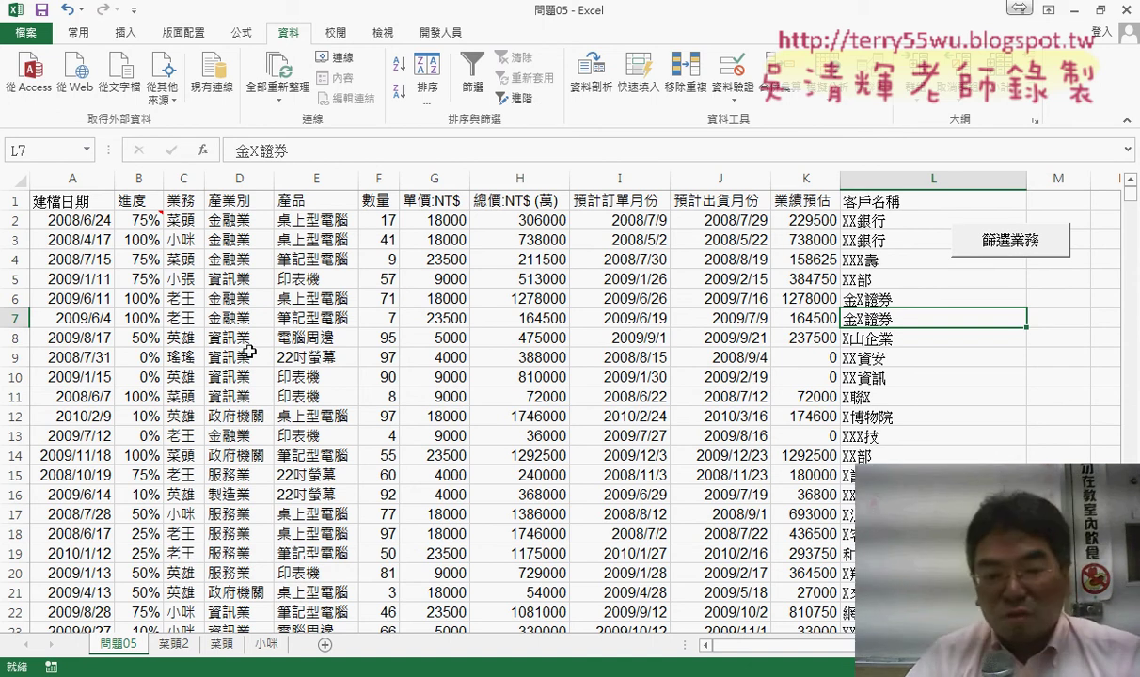
# - Run 篩選業務 with a salesperson's name, creating a new sheet named after them
pyautogui.click(1008, 258)
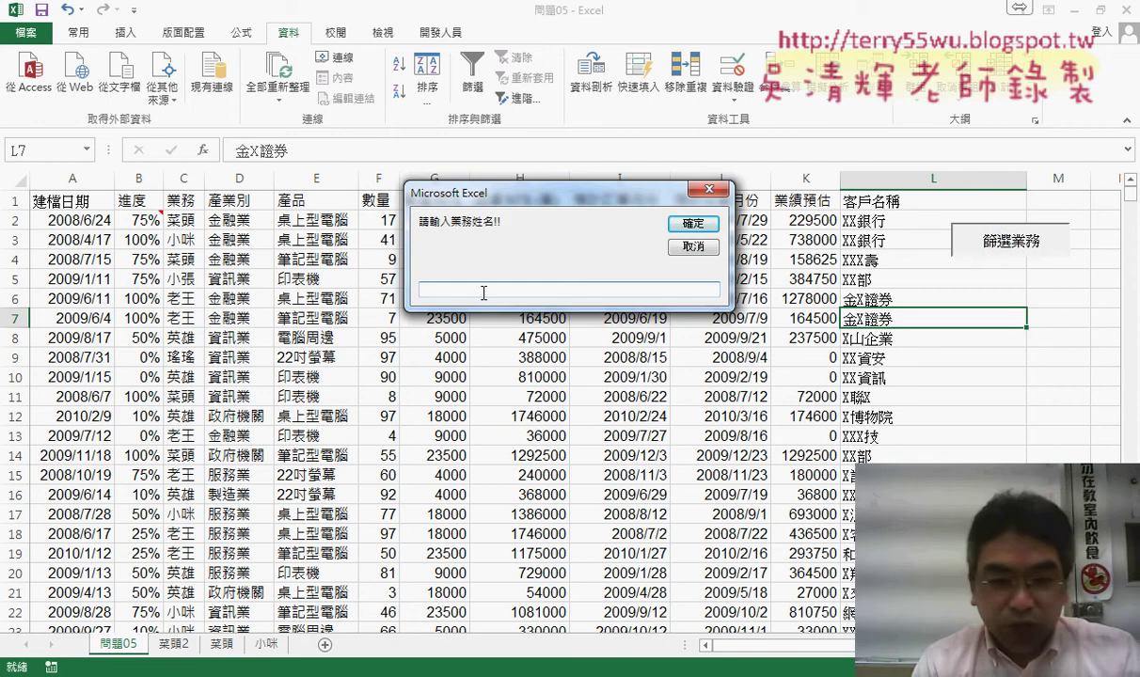
pyautogui.write('老王')
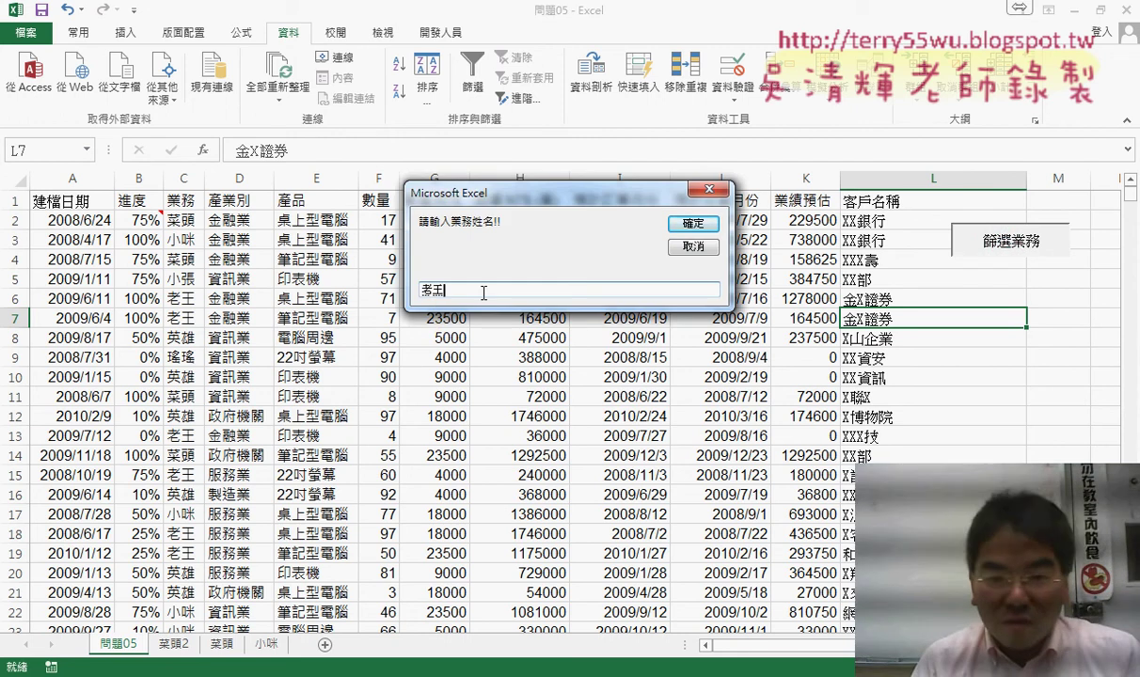
pyautogui.press('Return')
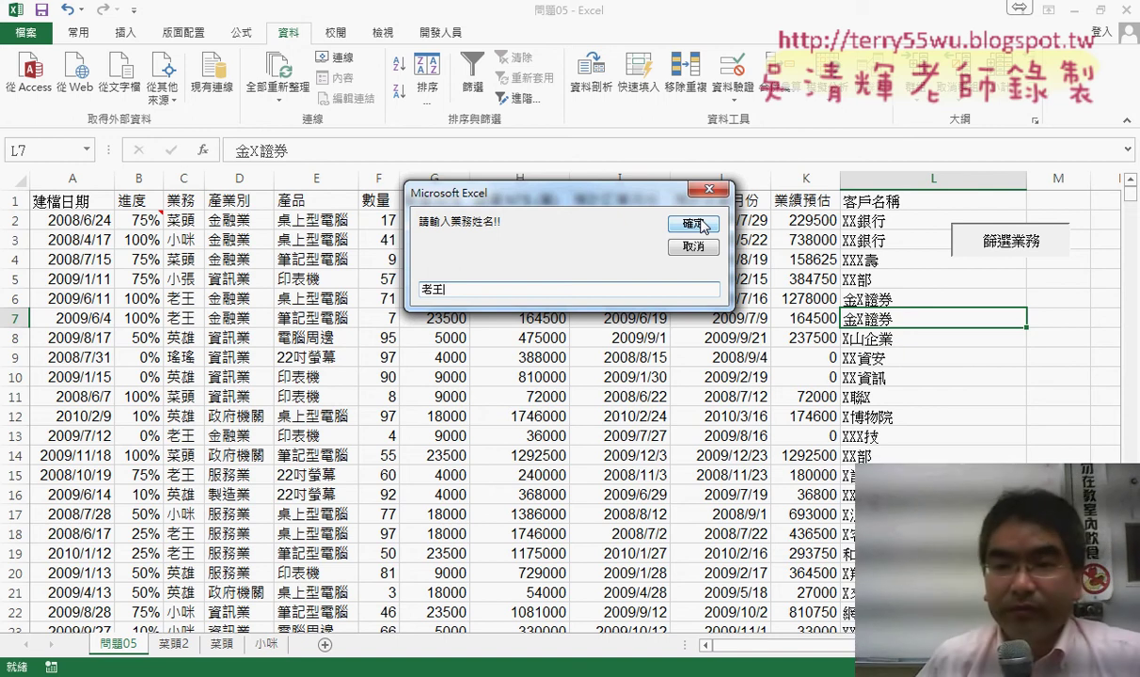
pyautogui.click(700, 225)
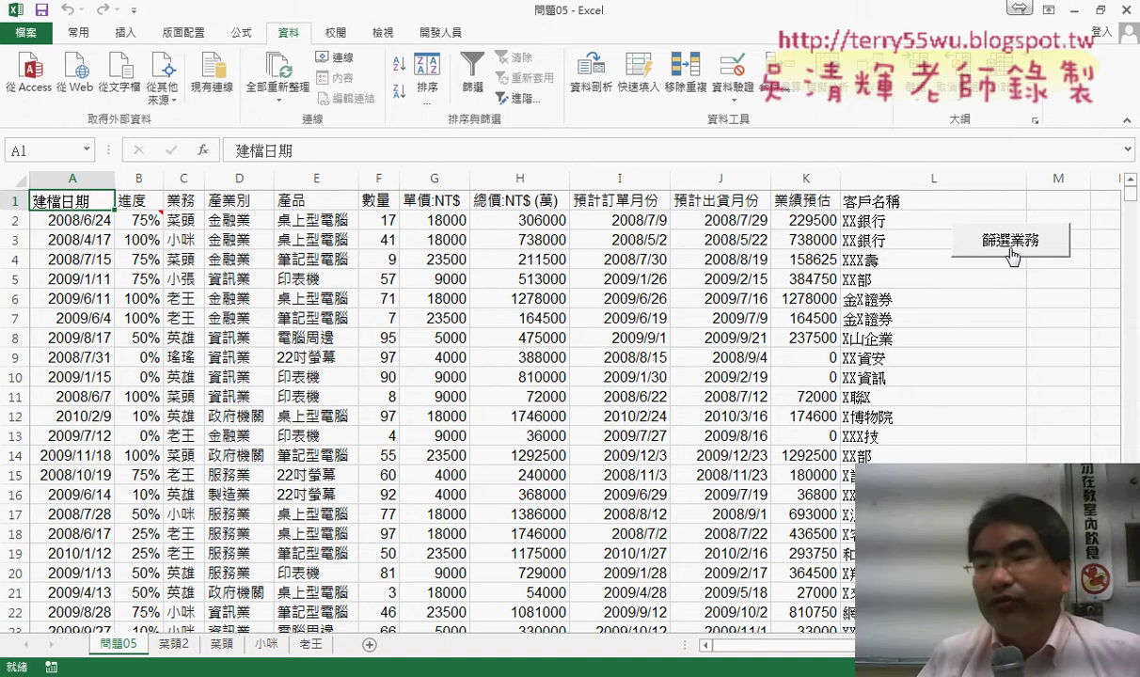
pyautogui.rightClick(954, 233)
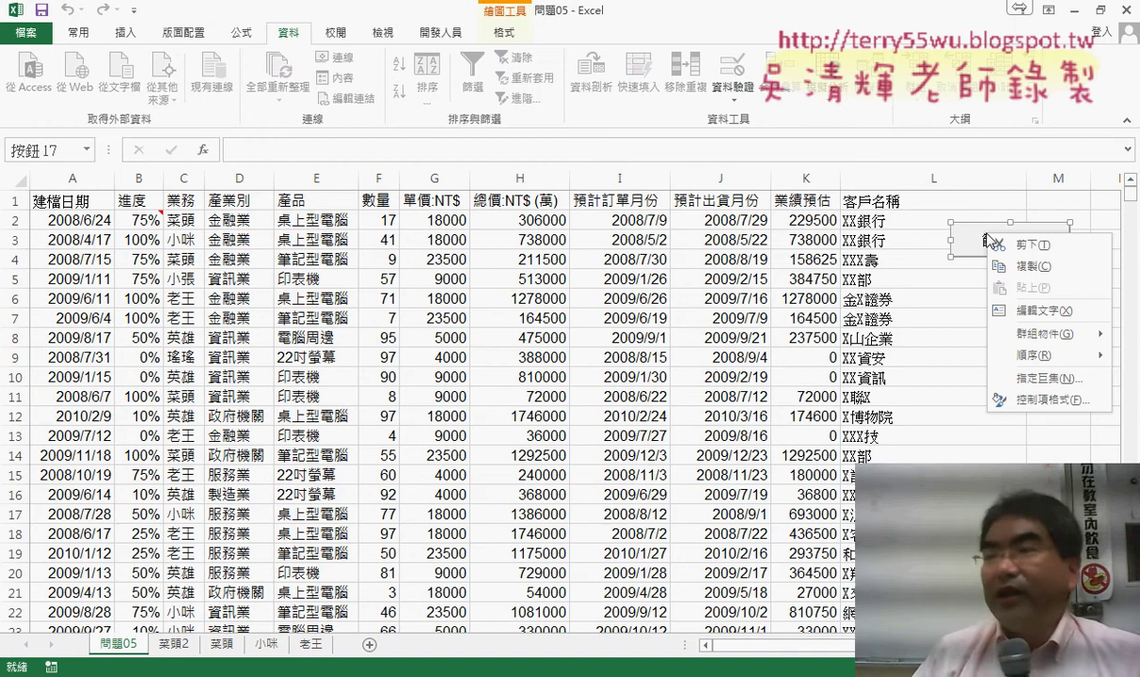
pyautogui.click(980, 230)
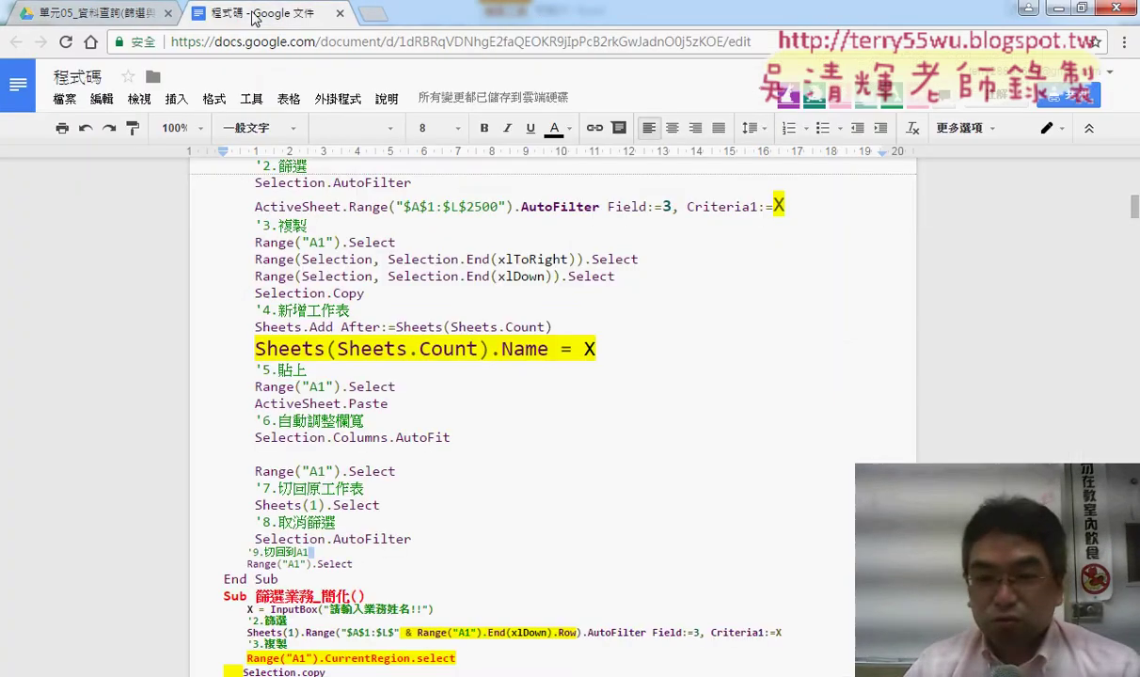
# - Scroll the code notes to the 篩選業務_簡化 Sub and the button-deformation section
pyautogui.scroll(3, 708, 327)
pyautogui.scroll(2, 708, 327)
pyautogui.scroll(-3, 708, 327)
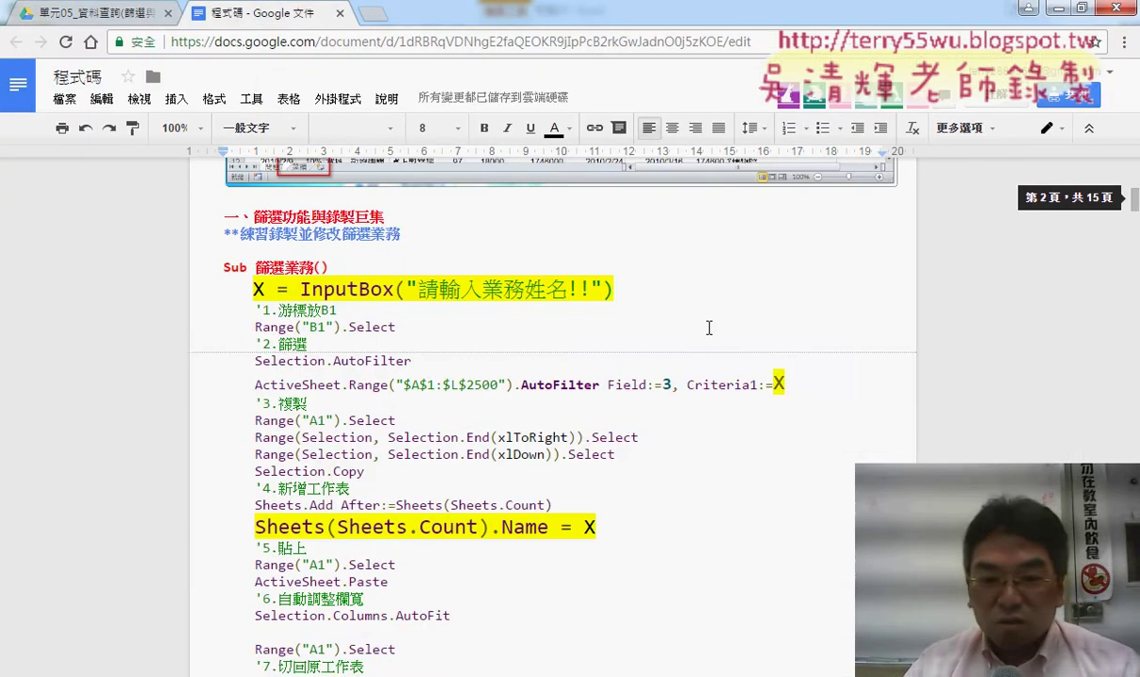
pyautogui.scroll(-4, 708, 327)
pyautogui.scroll(-3, 708, 327)
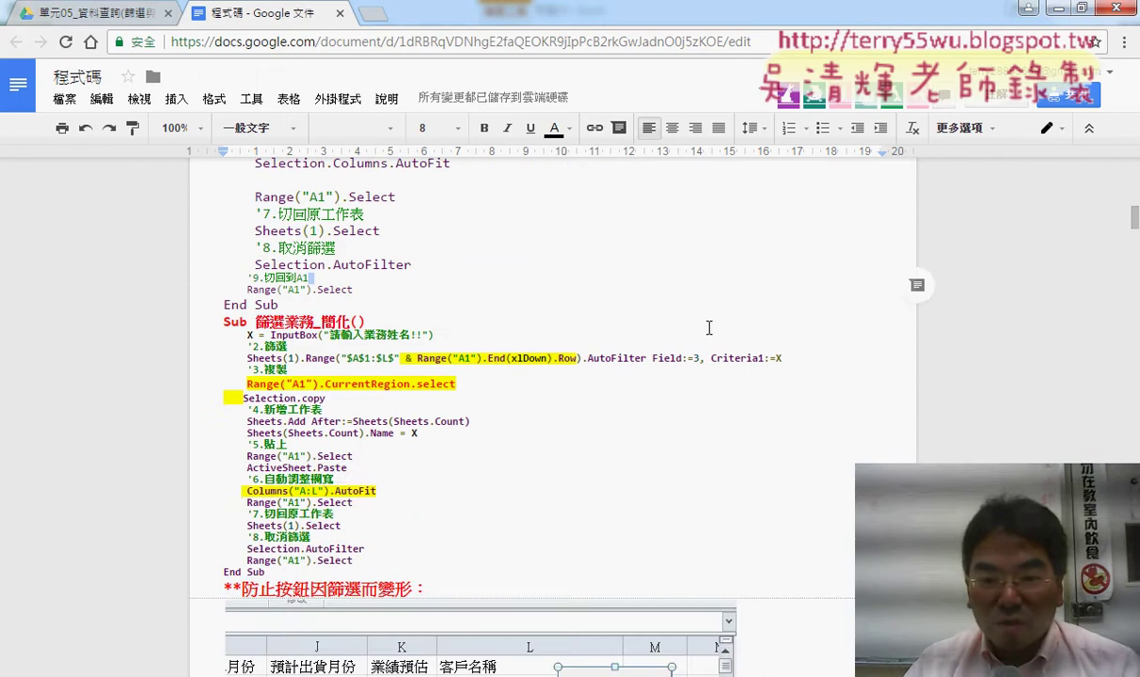
pyautogui.scroll(-2, 708, 327)
pyautogui.scroll(-2, 708, 327)
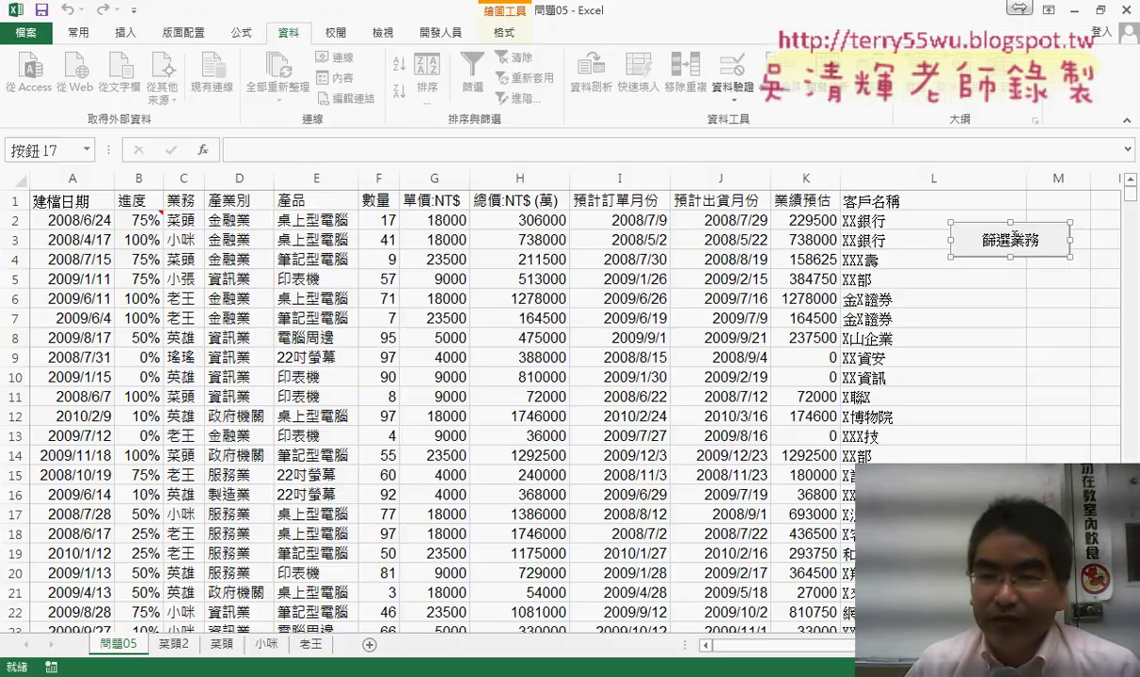
# - In the button's 控制項格式, set object positioning to 大小位置不隨儲存格改變
pyautogui.rightClick(1007, 223)
pyautogui.click(980, 377)
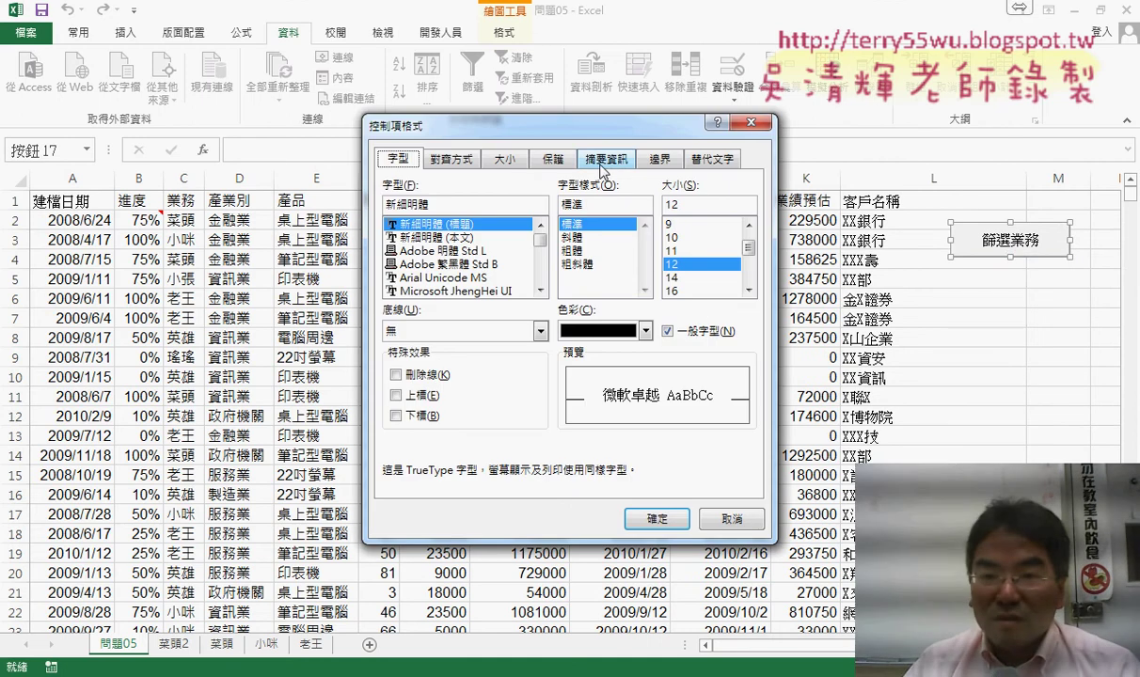
pyautogui.click(609, 168)
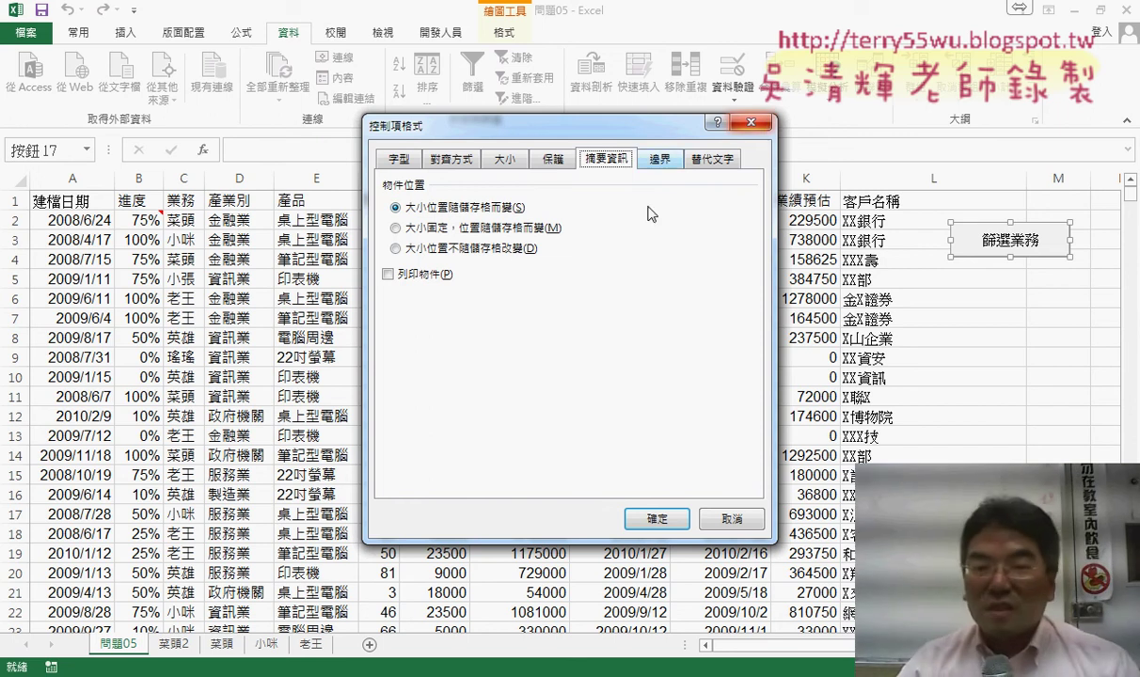
pyautogui.click(491, 251)
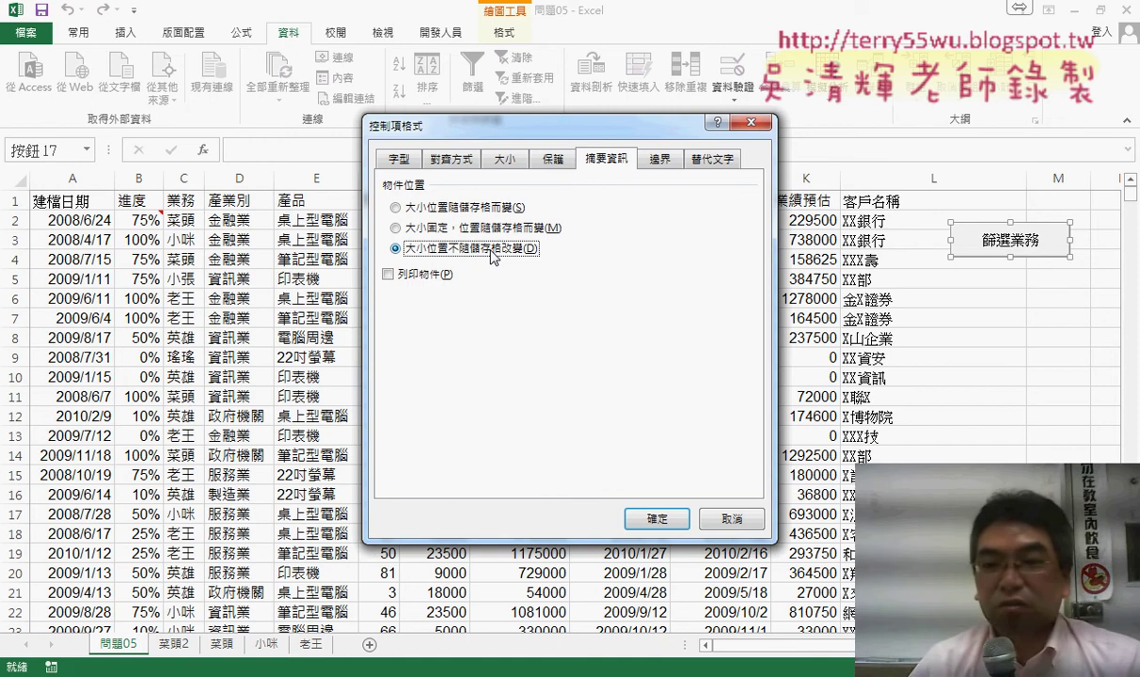
pyautogui.click(656, 518)
pyautogui.click(995, 372)
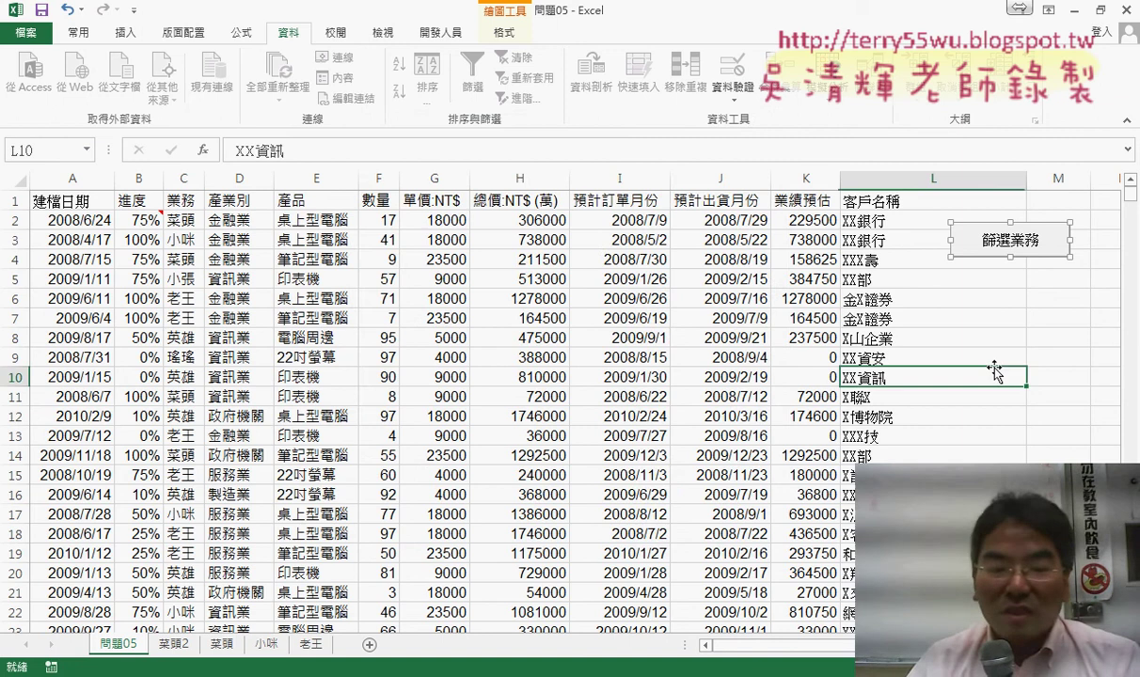
pyautogui.hotkey('alt', 'Tab')
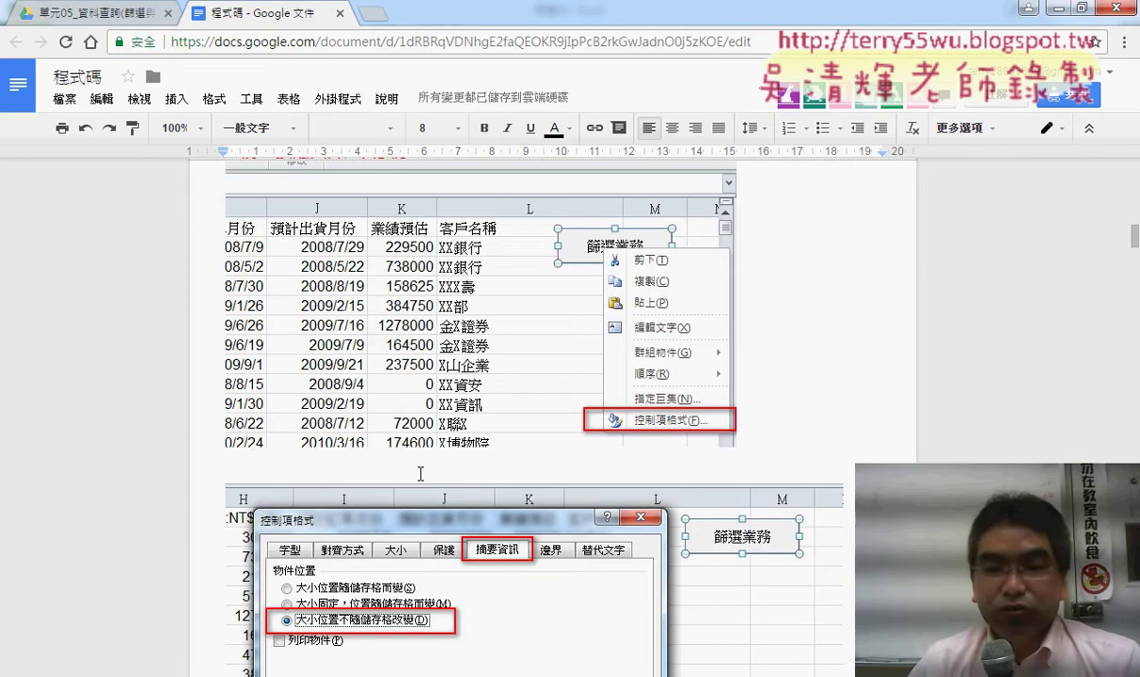
pyautogui.scroll(-3, 574, 395)
pyautogui.scroll(-2, 815, 414)
pyautogui.scroll(-3, 815, 414)
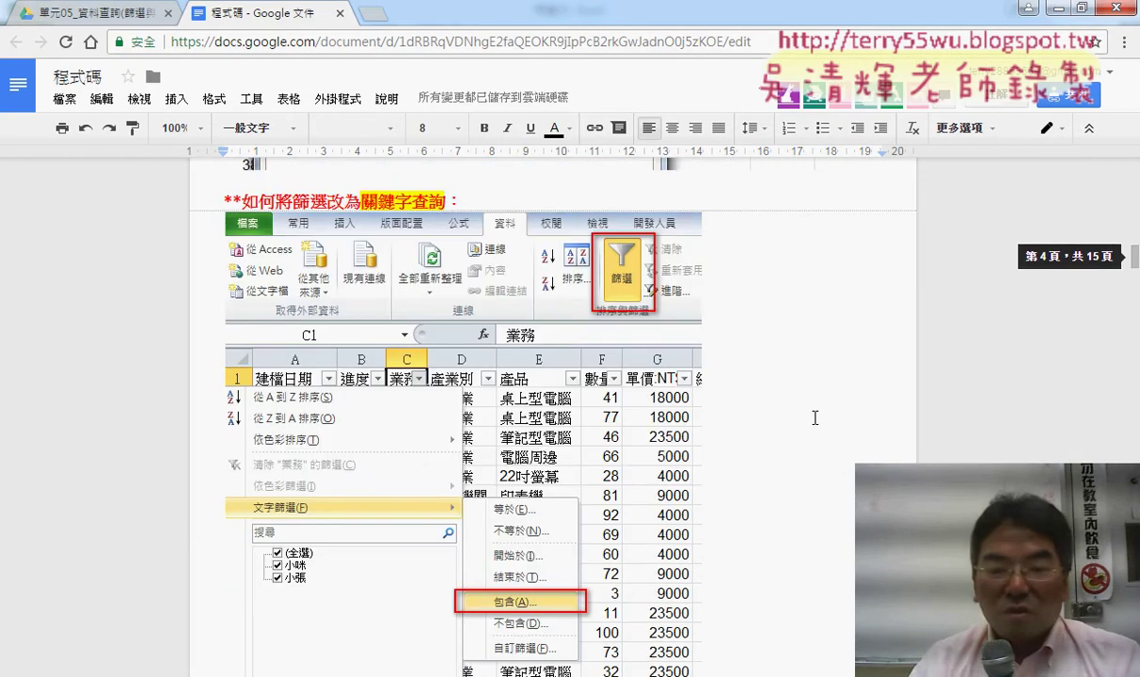
pyautogui.scroll(-2, 815, 413)
pyautogui.scroll(-3, 814, 417)
pyautogui.scroll(-1, 814, 417)
pyautogui.scroll(-2, 814, 417)
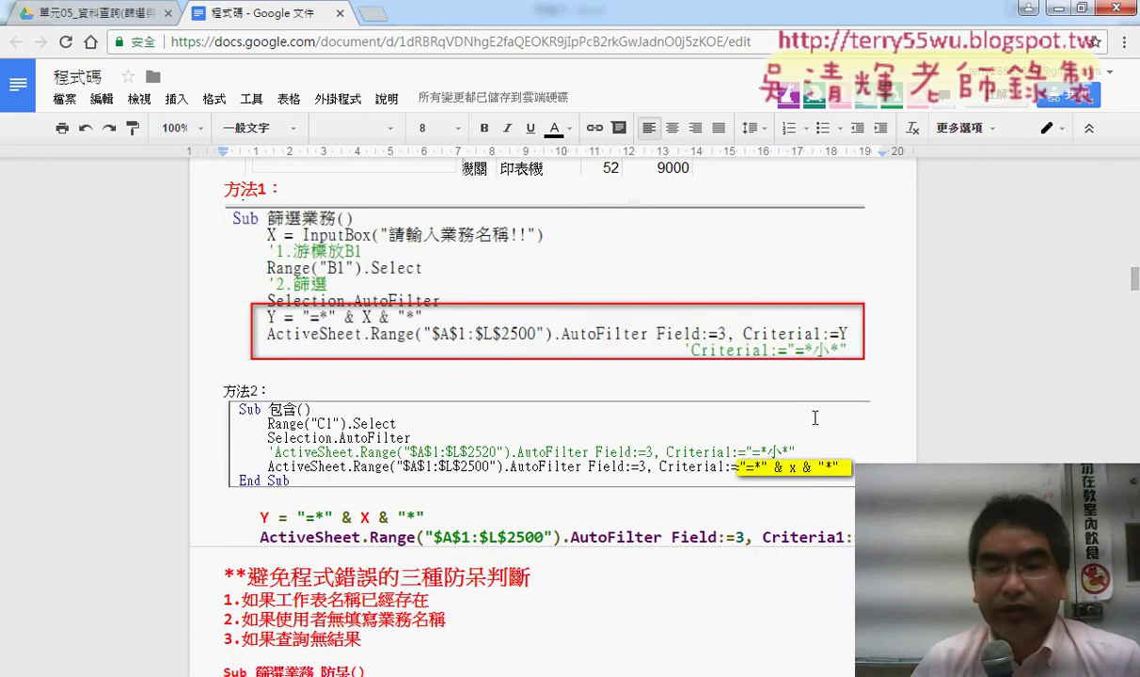
pyautogui.scroll(2, 882, 417)
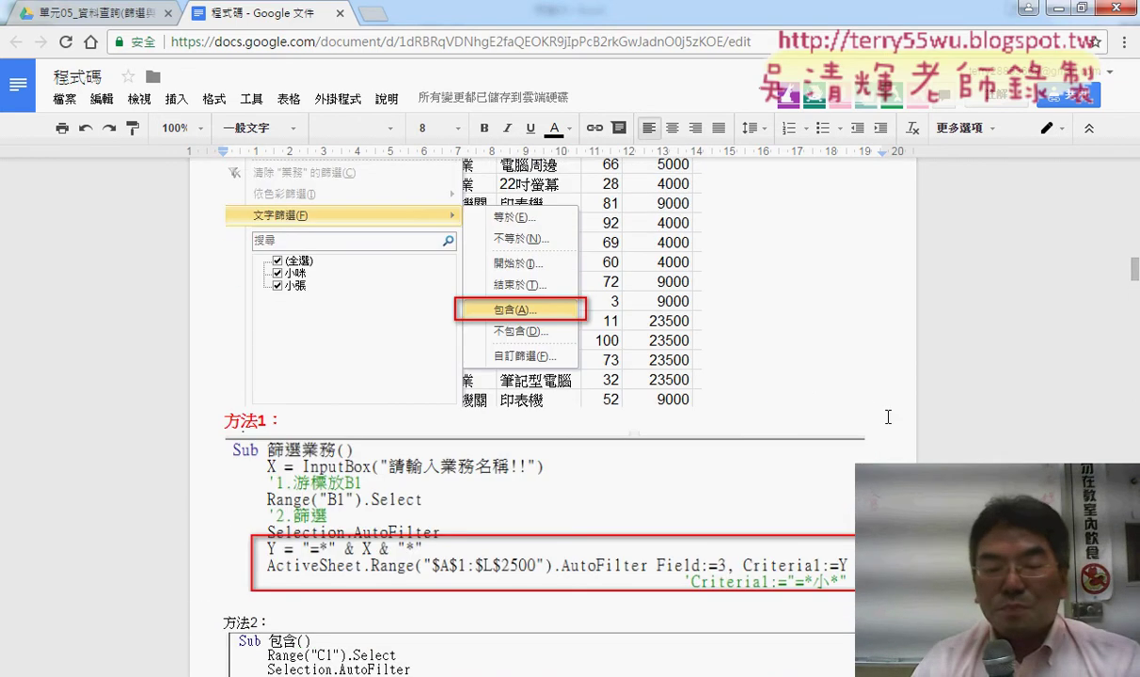
pyautogui.scroll(2, 887, 416)
pyautogui.scroll(1, 887, 417)
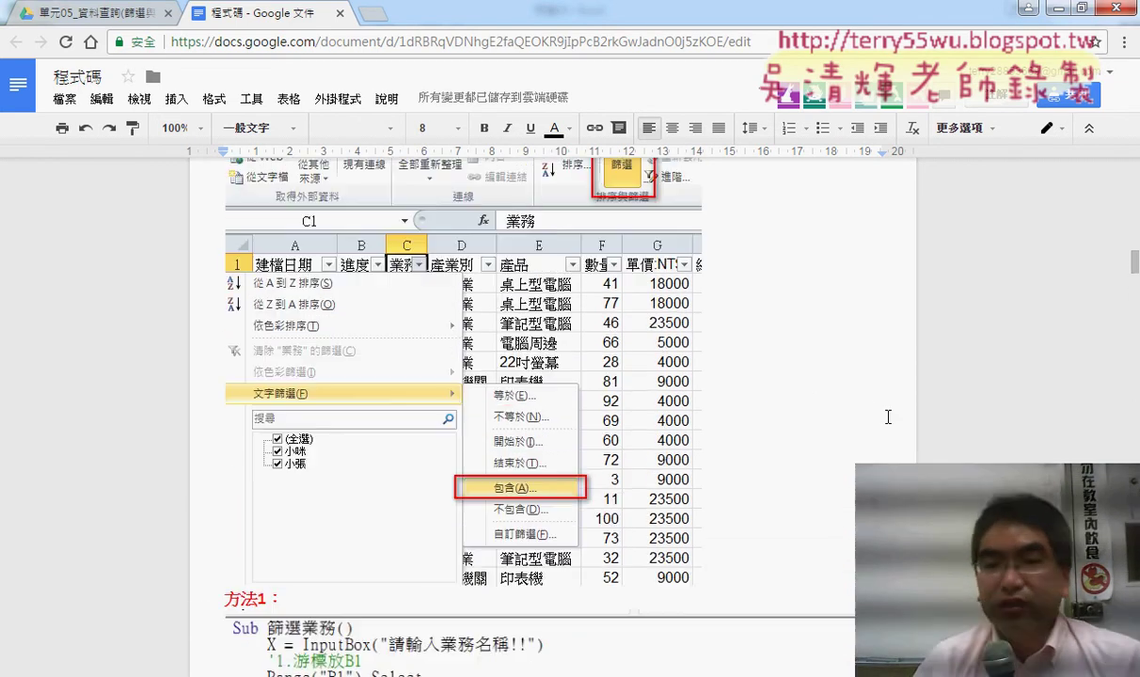
pyautogui.scroll(1, 888, 417)
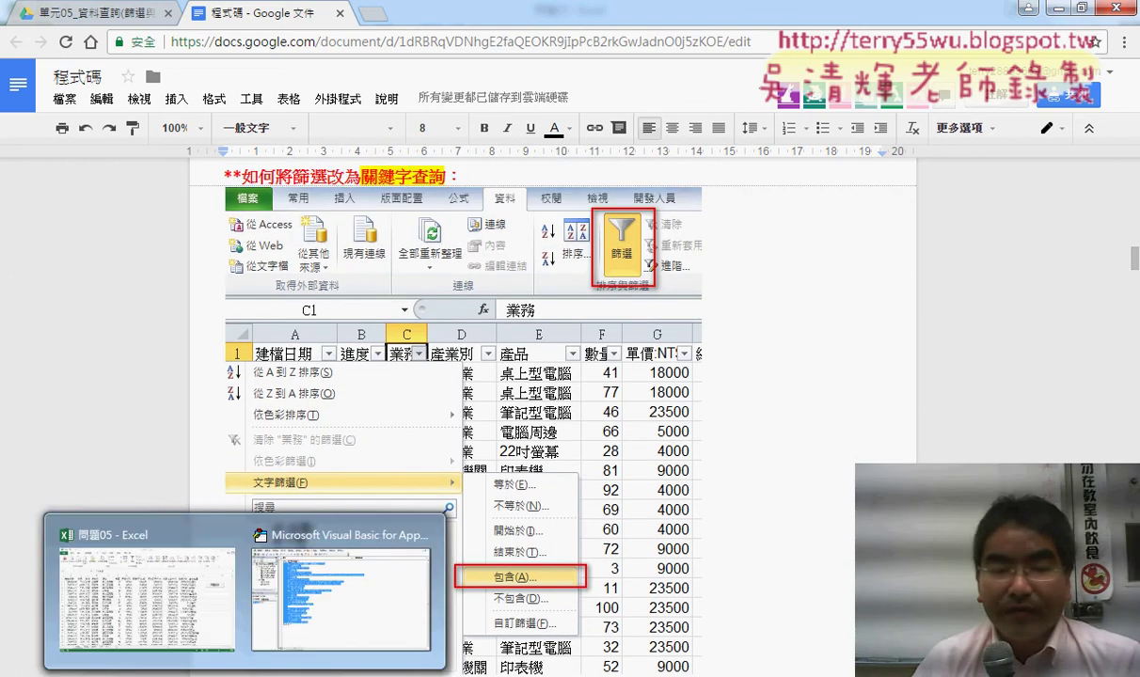
pyautogui.click(195, 609)
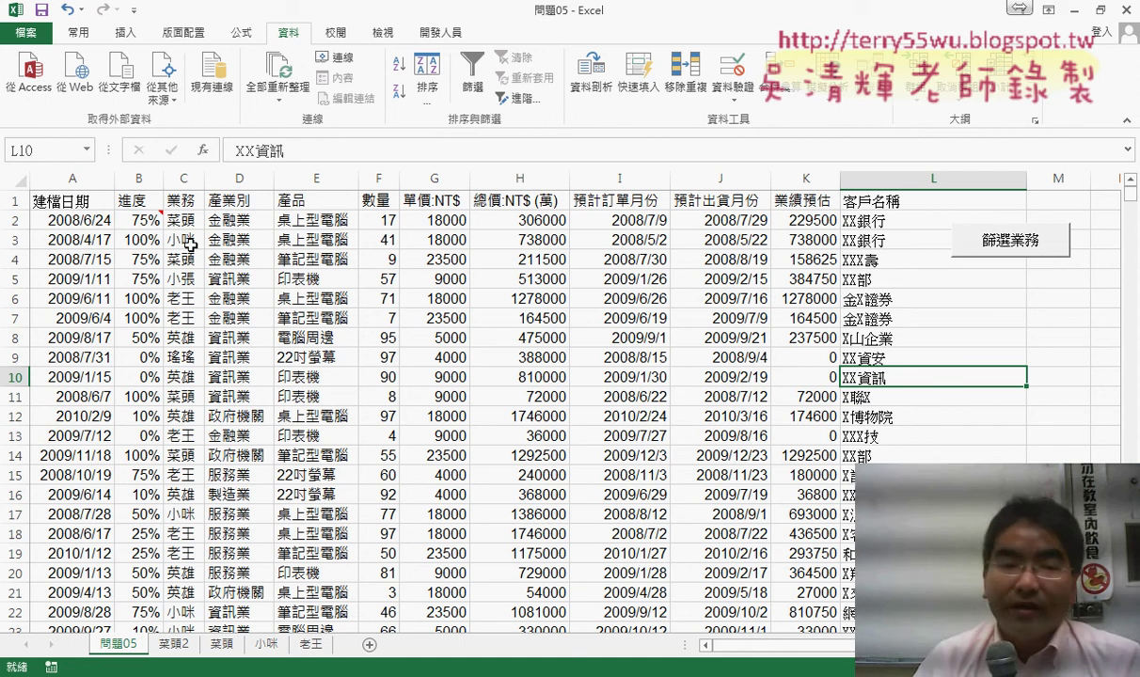
# - Open the 篩選業務 button's assigned macro in the editor via 指定巨集 and 編輯
pyautogui.click(188, 377)
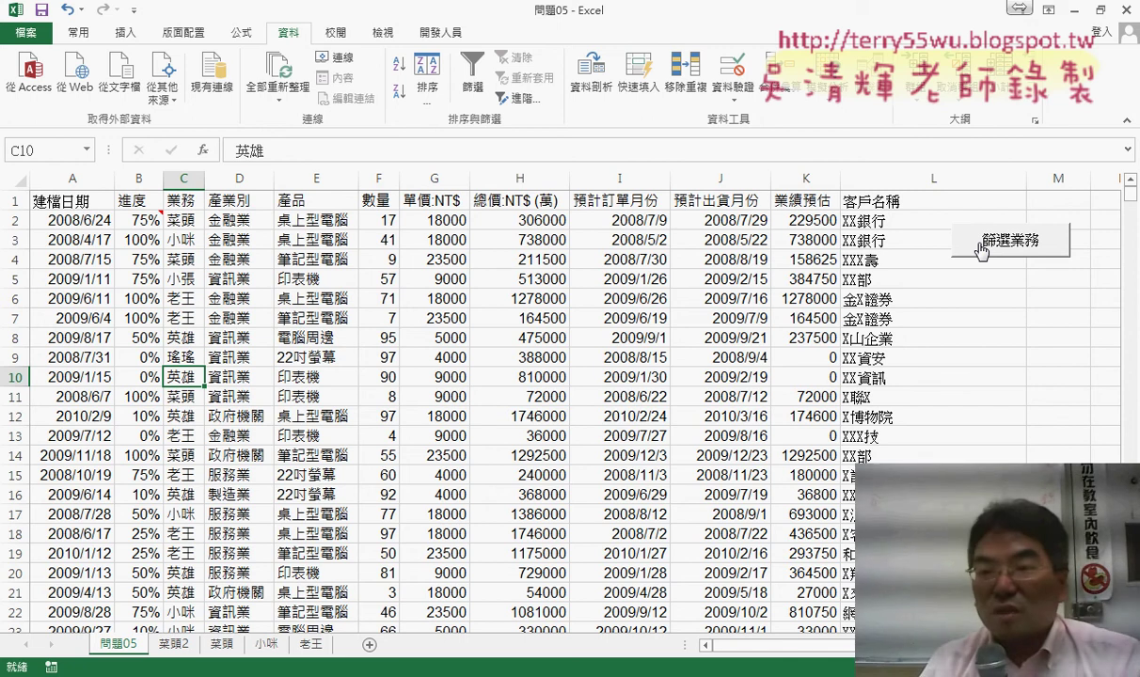
pyautogui.rightClick(981, 251)
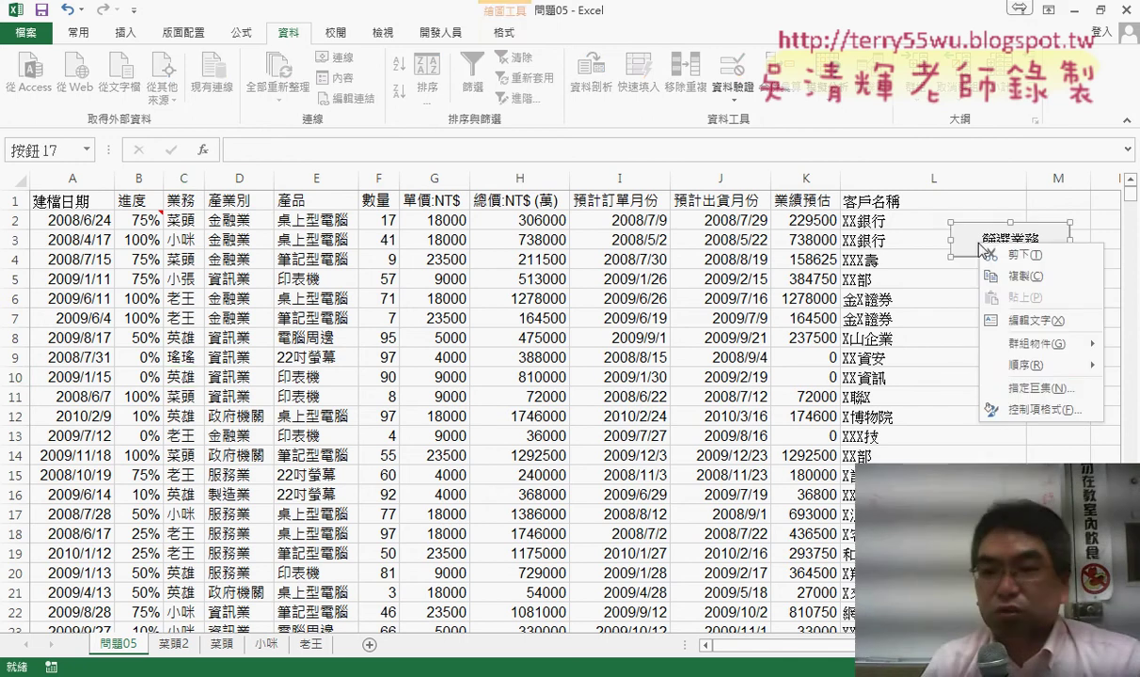
pyautogui.click(1039, 389)
pyautogui.click(1037, 243)
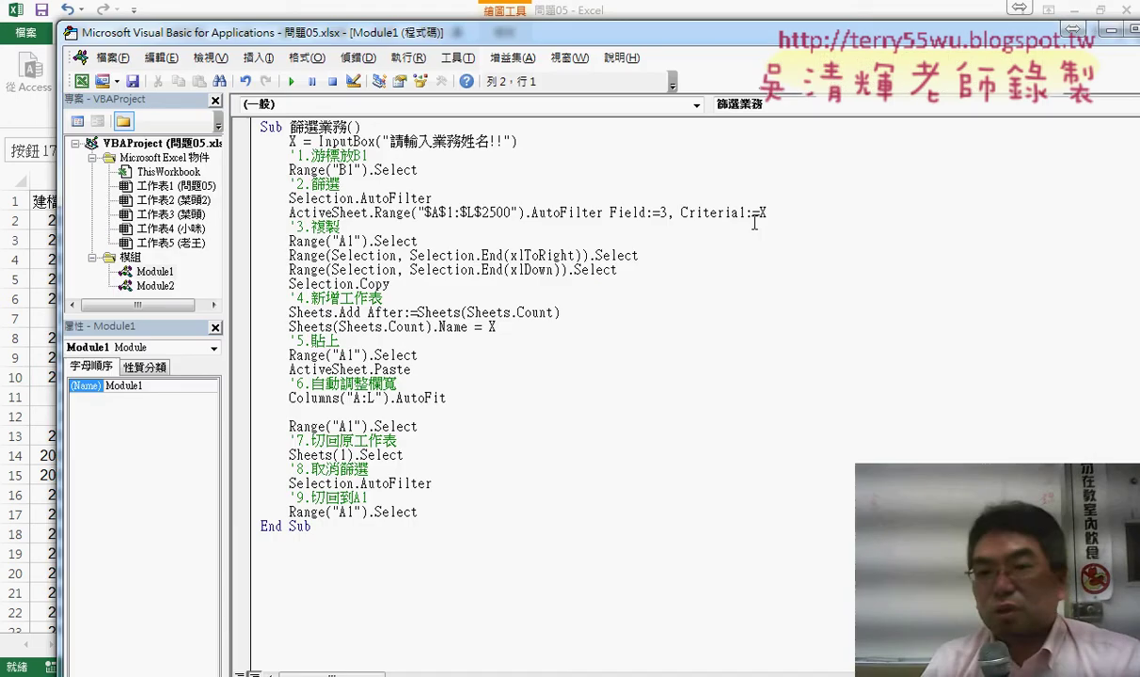
pyautogui.doubleClick(763, 213)
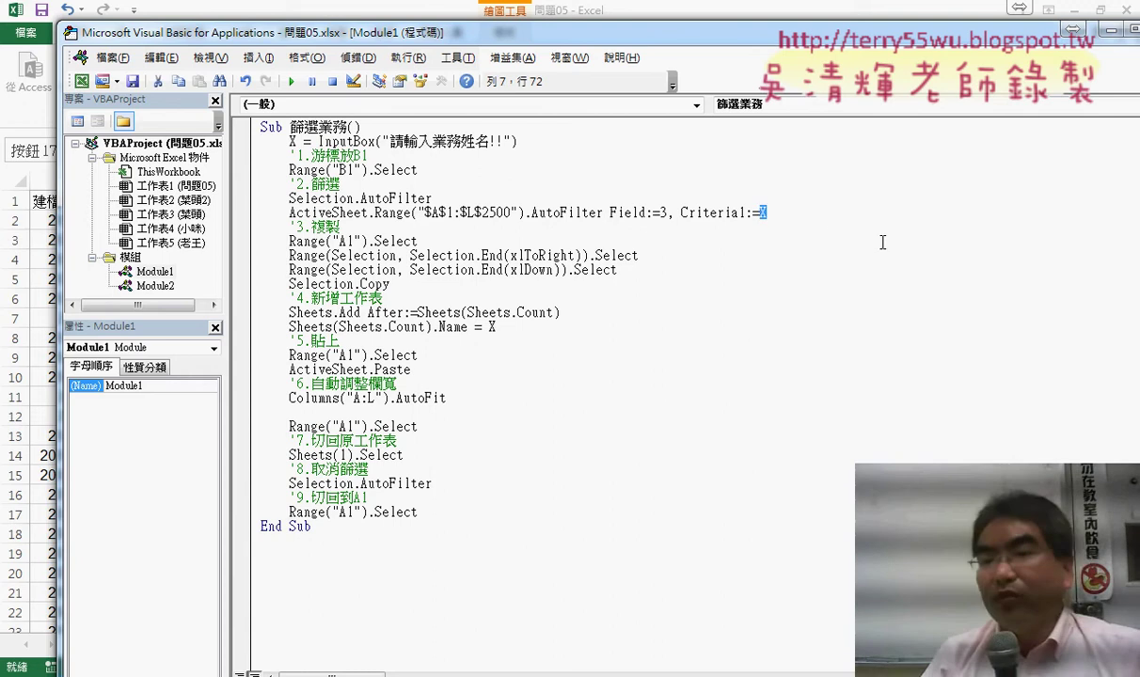
pyautogui.moveTo(767, 212); pyautogui.dragTo(760, 212)
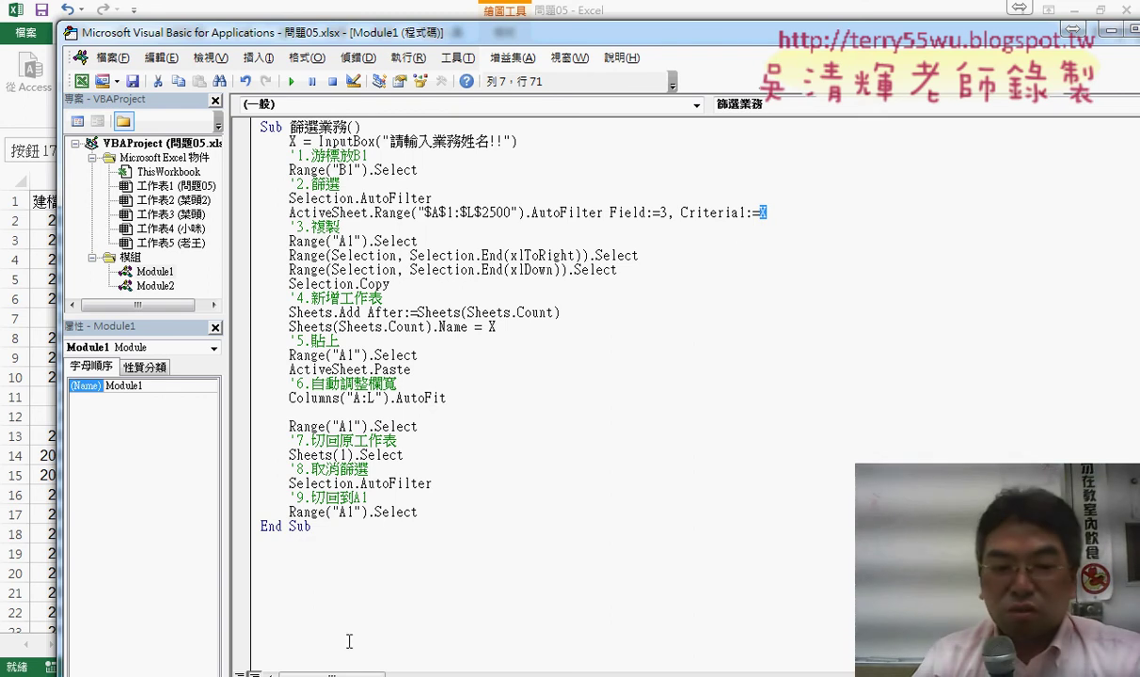
pyautogui.moveTo(249, 673)
pyautogui.click(179, 559)
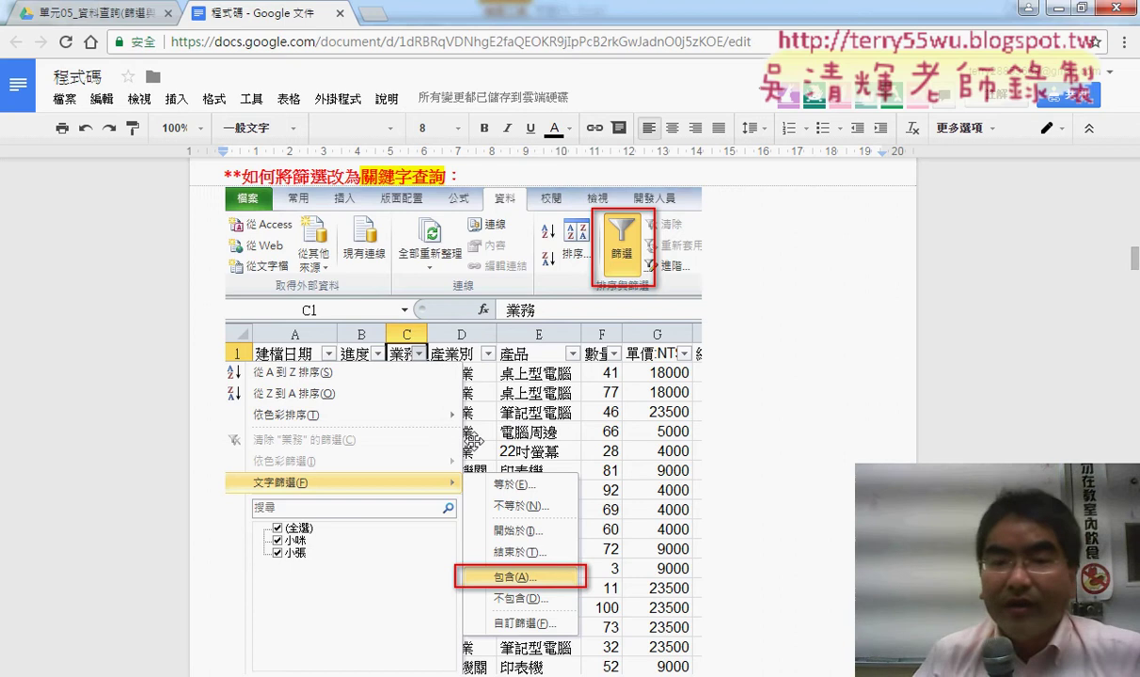
pyautogui.scroll(1, 514, 425)
pyautogui.scroll(-4, 513, 414)
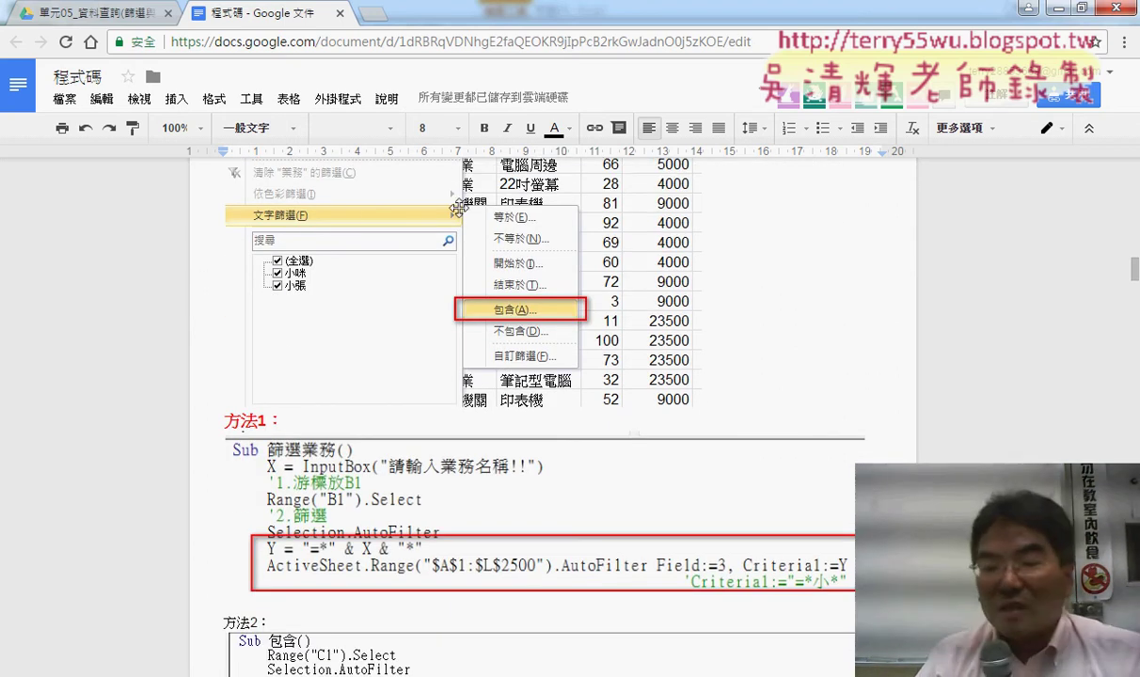
pyautogui.scroll(-2, 518, 313)
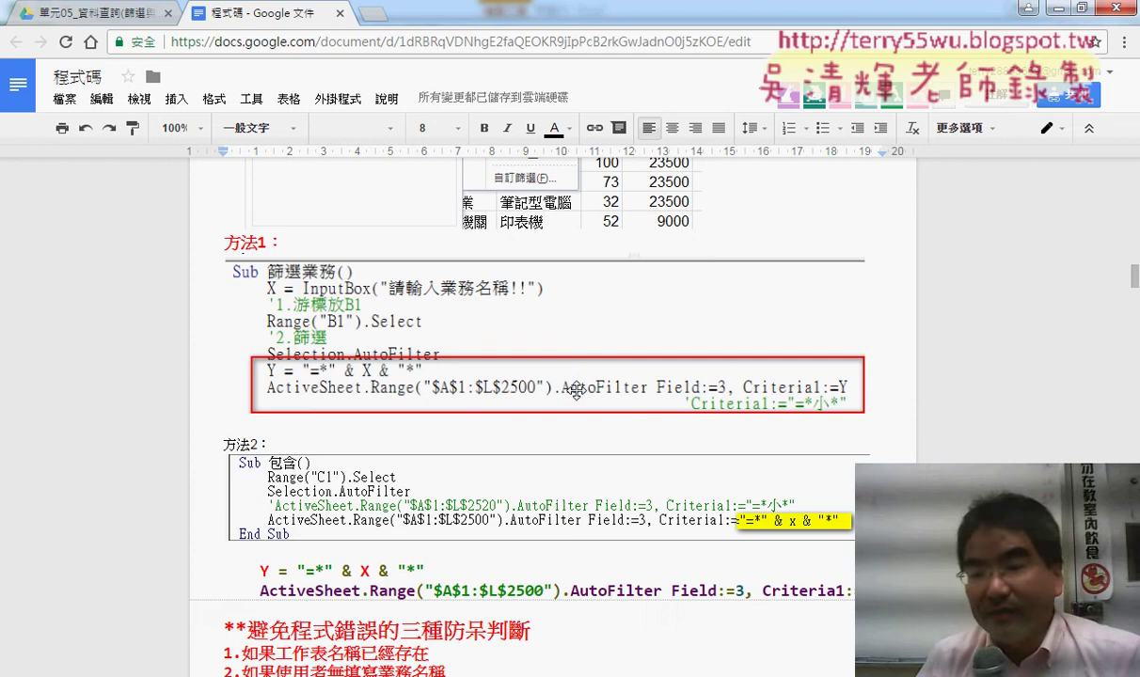
pyautogui.scroll(-1, 573, 376)
pyautogui.scroll(-1, 577, 390)
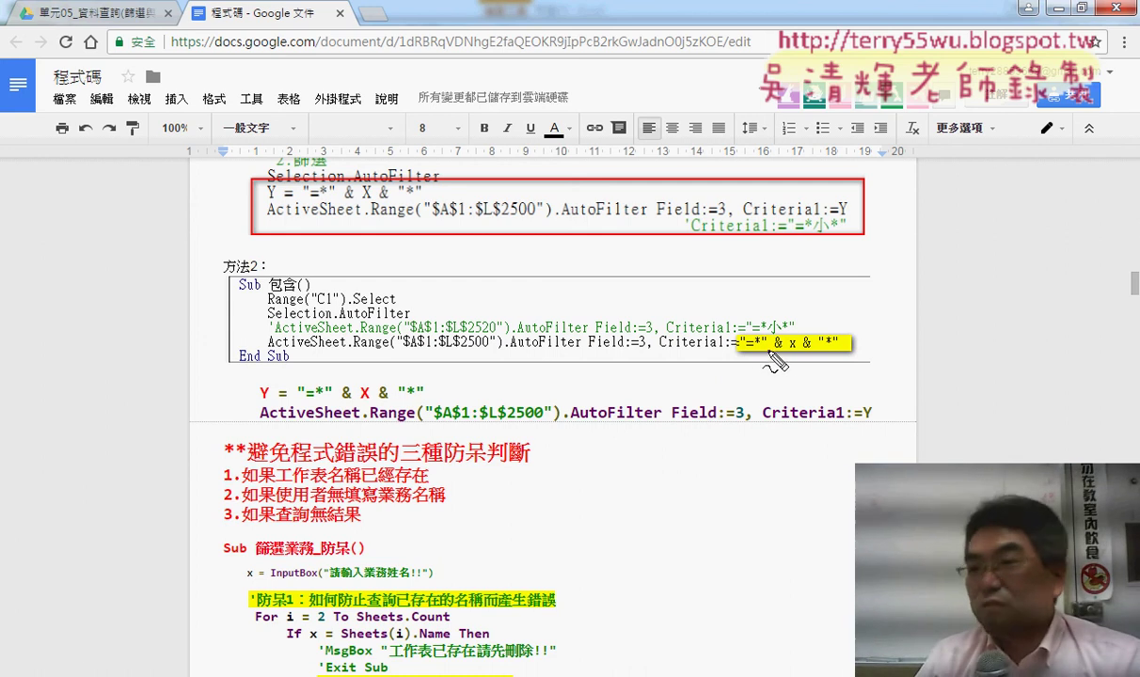
pyautogui.moveTo(773, 351); pyautogui.dragTo(814, 351)
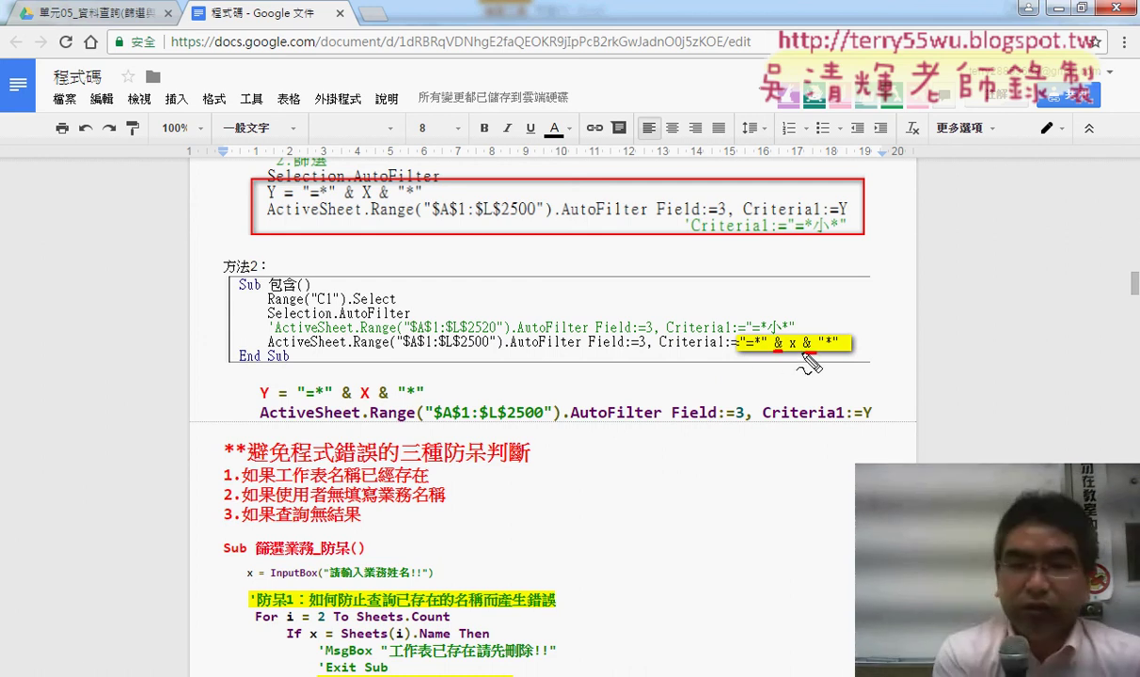
pyautogui.press('Escape')
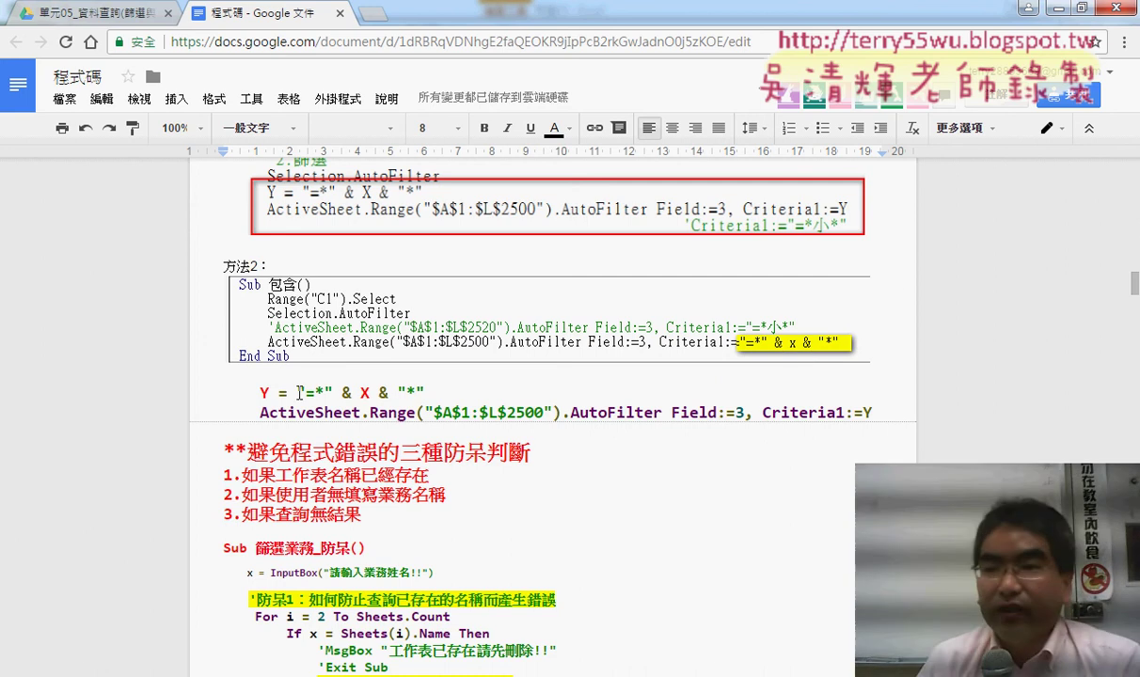
# - Wrap X in the Criteria1 value with a leading "=*" & and a trailing & "*"
pyautogui.hotkey('alt', 'Tab')
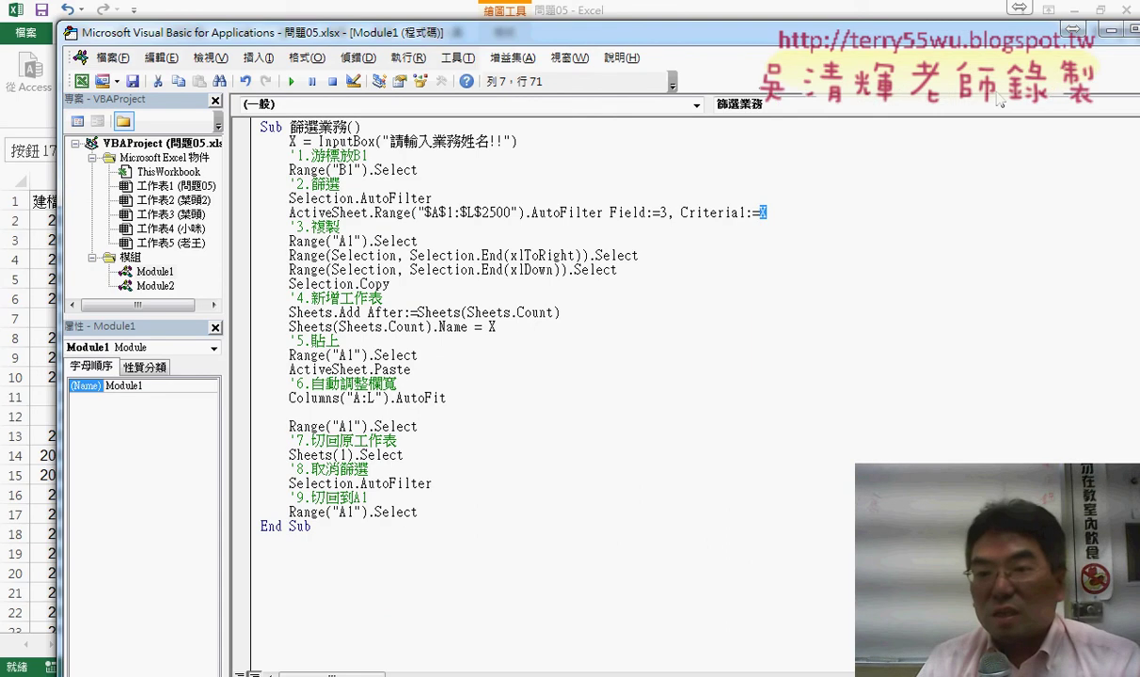
pyautogui.click(883, 226)
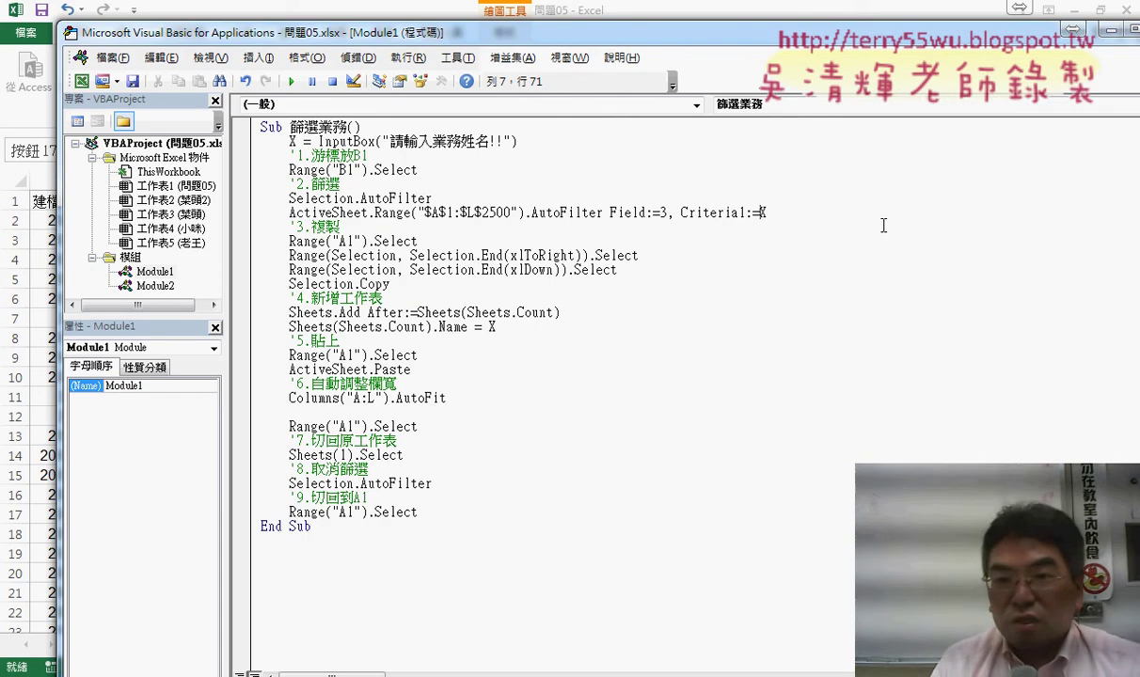
pyautogui.write('""')
pyautogui.press('Left')
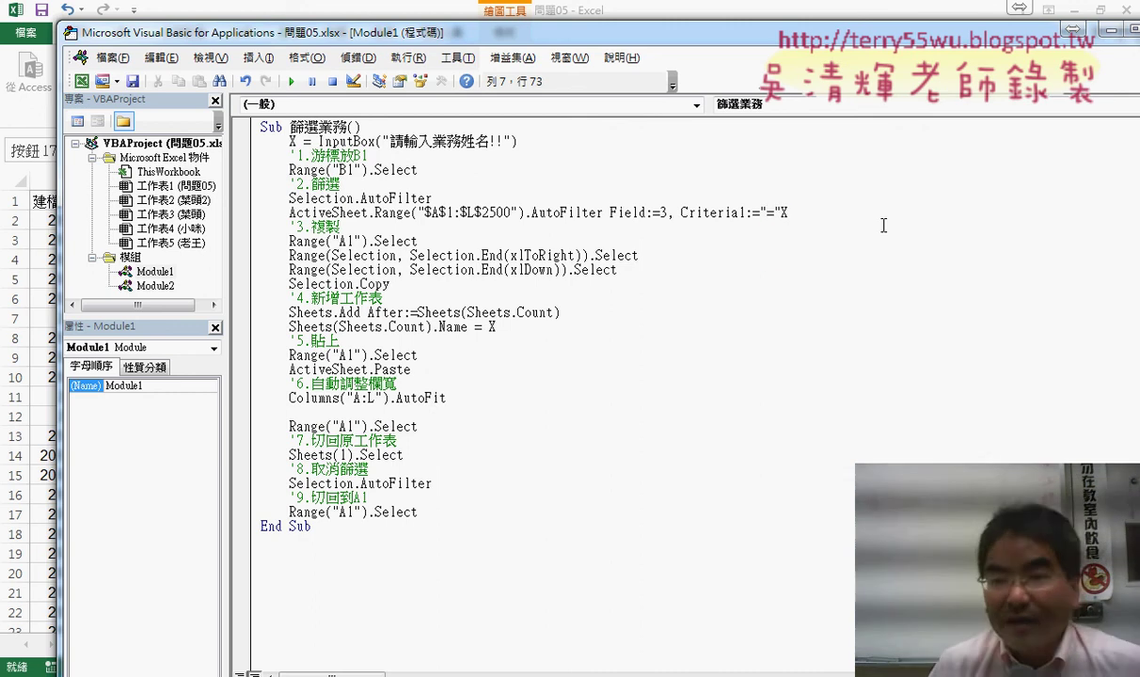
pyautogui.write('=*')
pyautogui.press('Right')
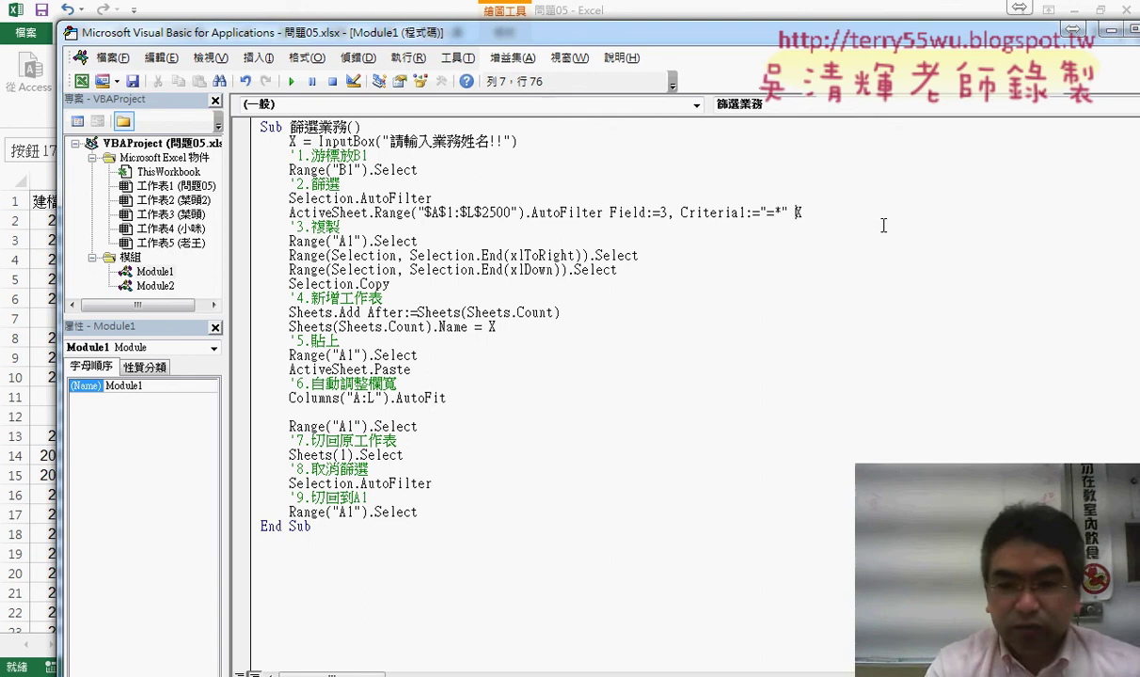
pyautogui.write('&')
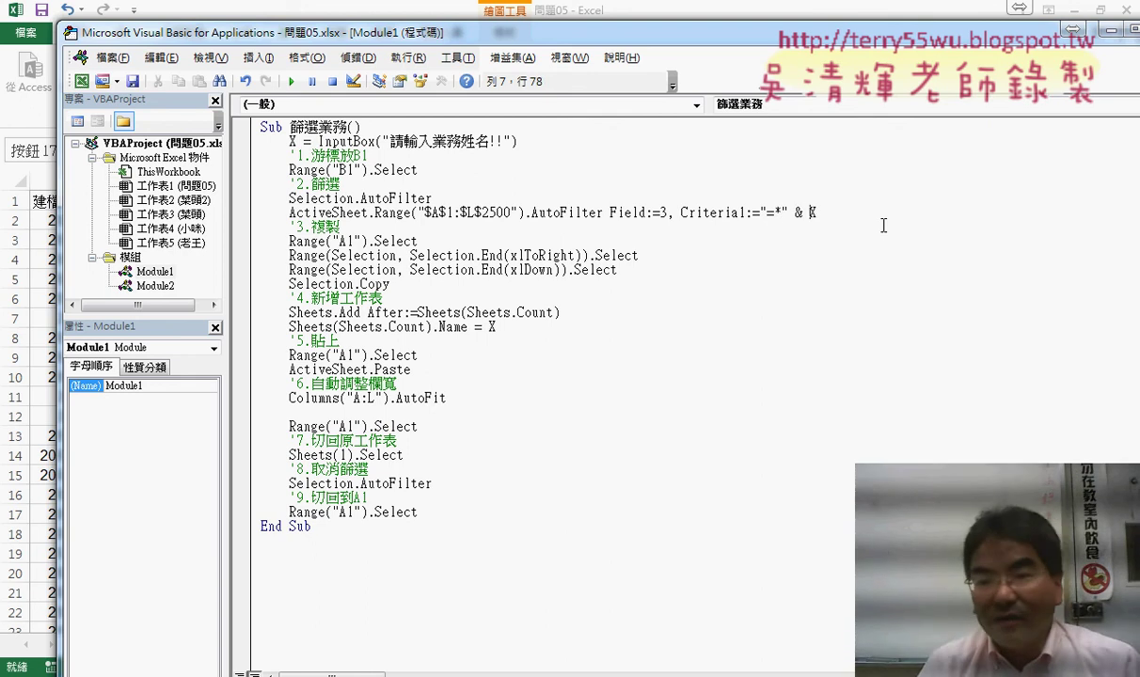
pyautogui.press('End')
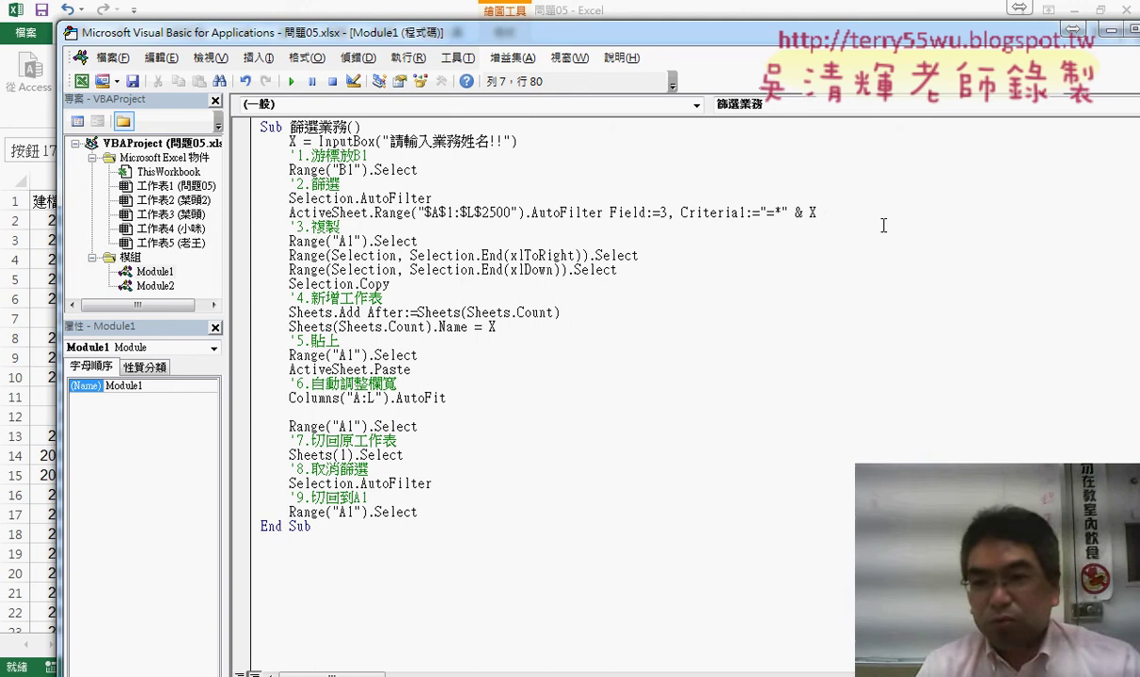
pyautogui.write(' &')
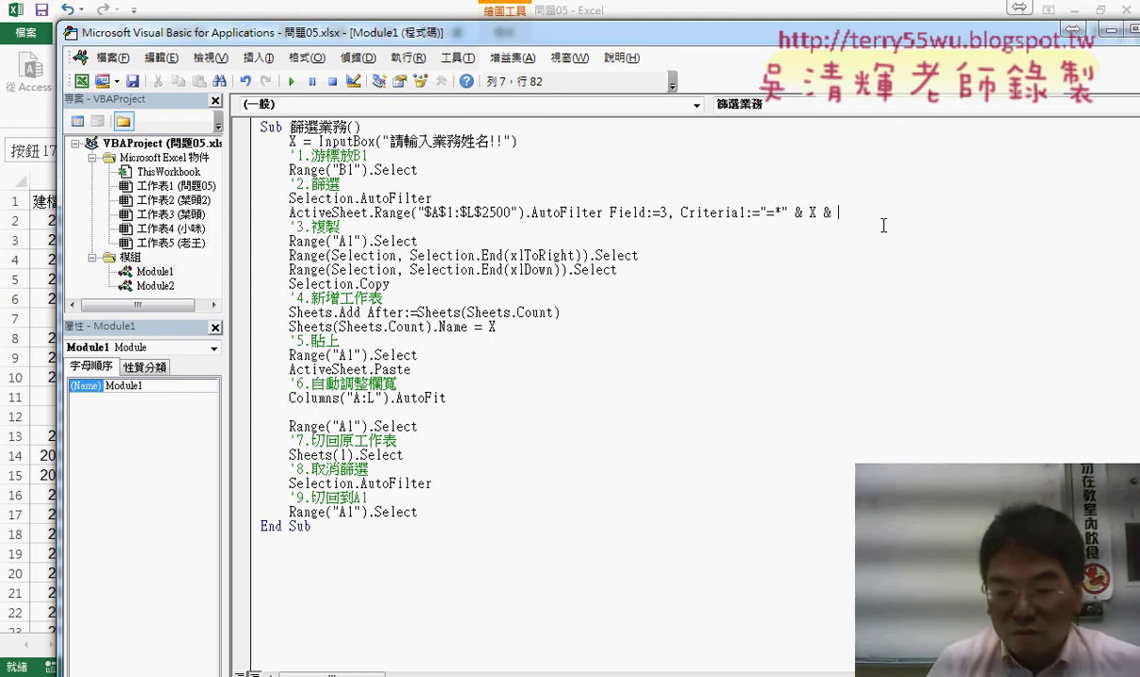
pyautogui.write('"')
pyautogui.write('"')
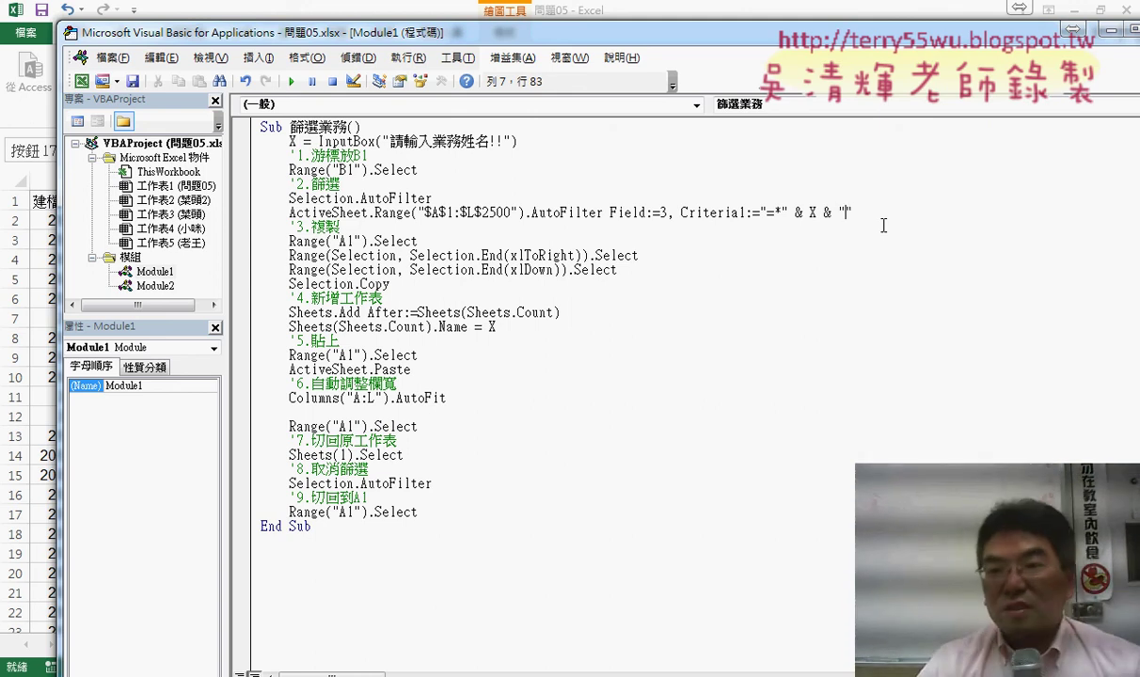
pyautogui.write('*')
# - Explain the "=*" & X & "*" wildcard with handwritten ink, erase it, and minimize the editor
pyautogui.click(739, 446)
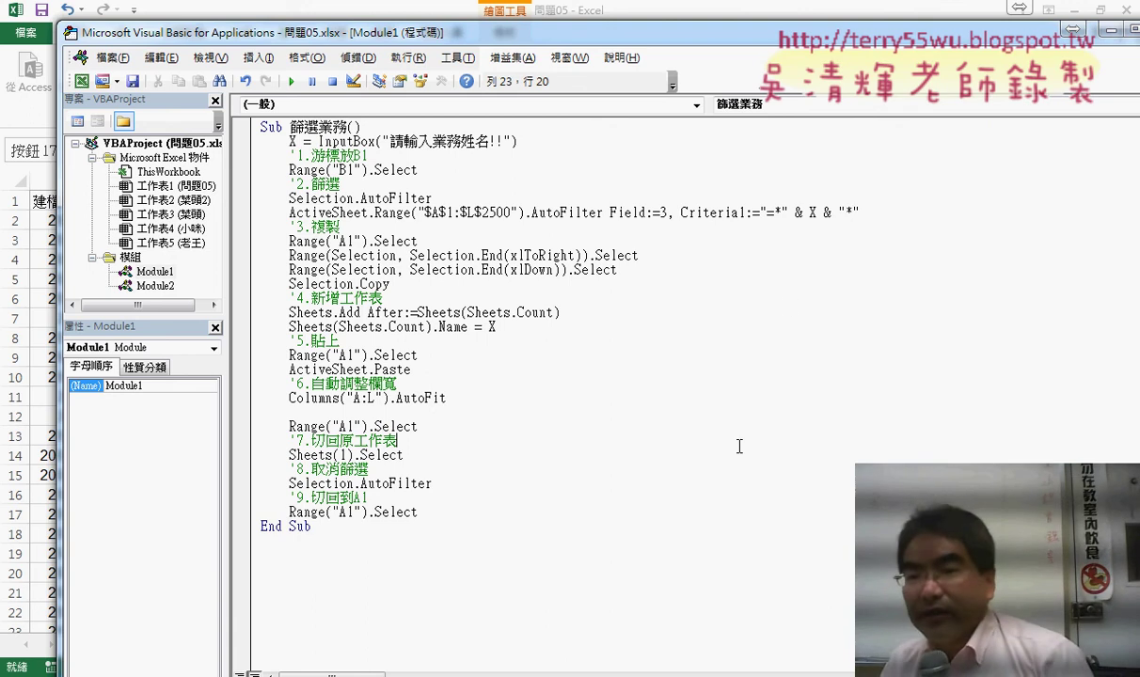
pyautogui.moveTo(759, 213); pyautogui.dragTo(802, 213)
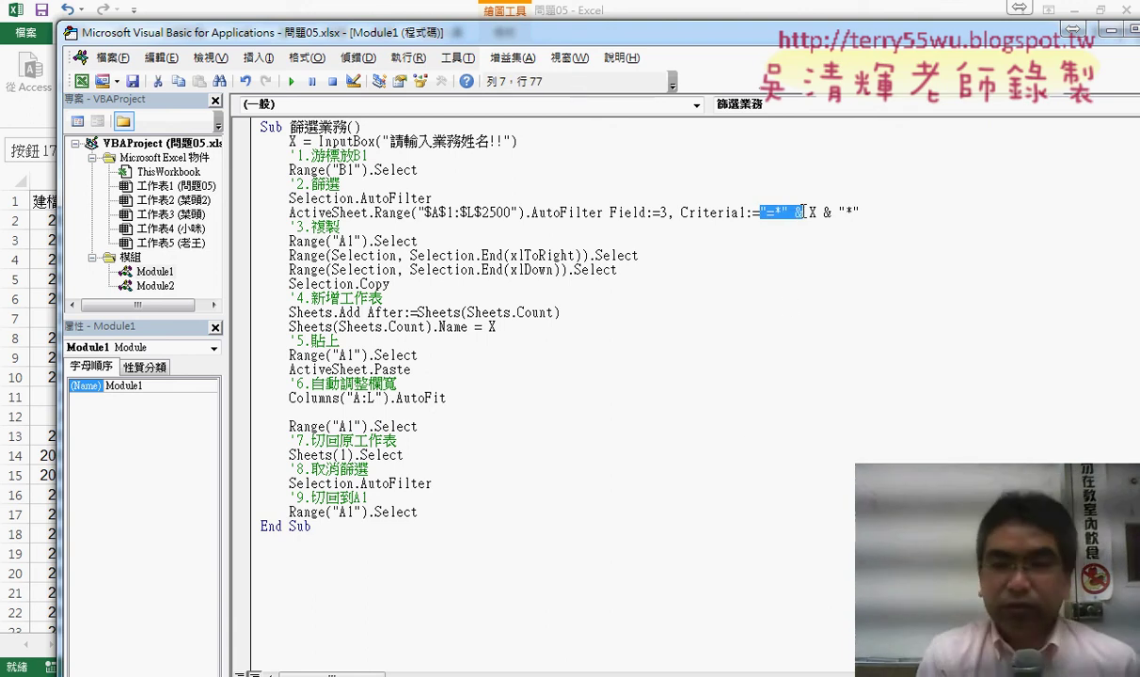
pyautogui.moveTo(805, 219); pyautogui.dragTo(814, 219)
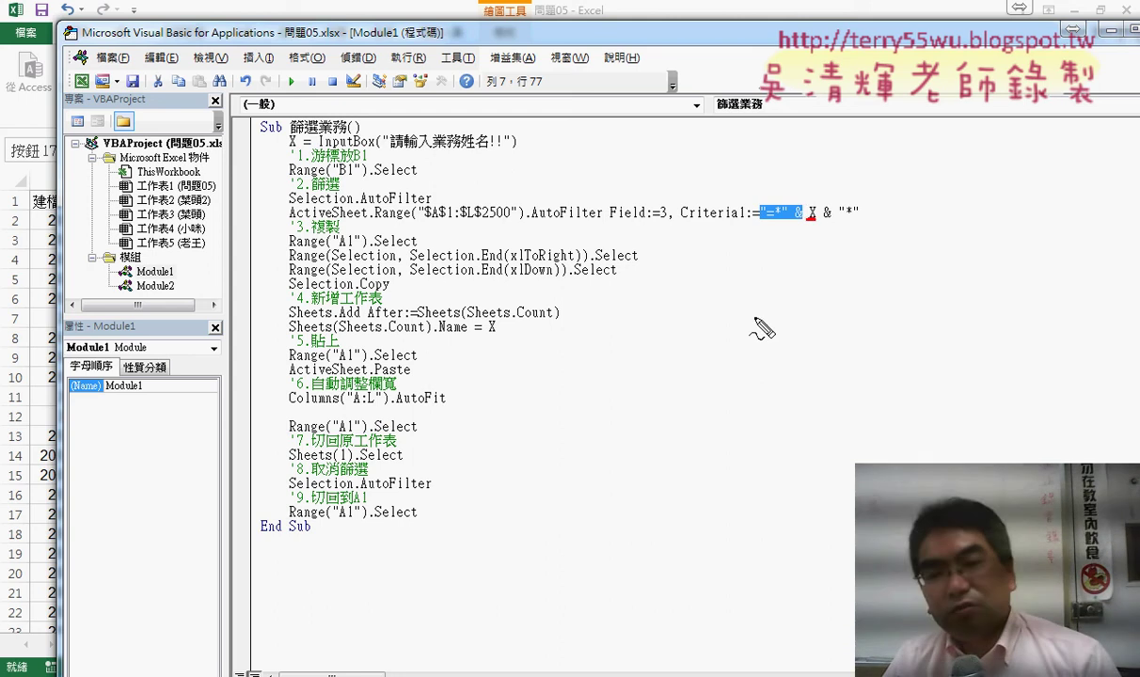
pyautogui.moveTo(721, 328)
pyautogui.mouseDown()
pyautogui.moveTo(780, 341)
pyautogui.moveTo(795, 329)
pyautogui.moveTo(769, 337)
pyautogui.mouseUp()
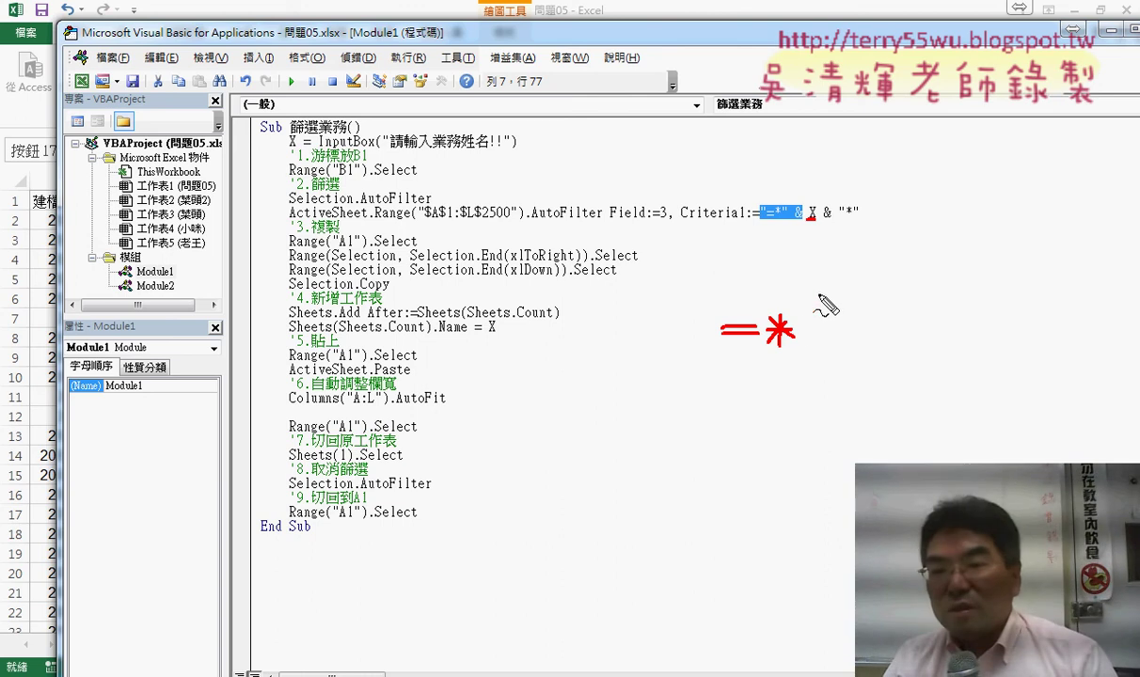
pyautogui.moveTo(799, 327)
pyautogui.mouseDown()
pyautogui.moveTo(820, 322)
pyautogui.moveTo(843, 363)
pyautogui.mouseUp()
pyautogui.moveTo(840, 287)
pyautogui.mouseDown()
pyautogui.moveTo(863, 306)
pyautogui.moveTo(850, 344)
pyautogui.moveTo(863, 314)
pyautogui.moveTo(858, 340)
pyautogui.moveTo(869, 336)
pyautogui.mouseUp()
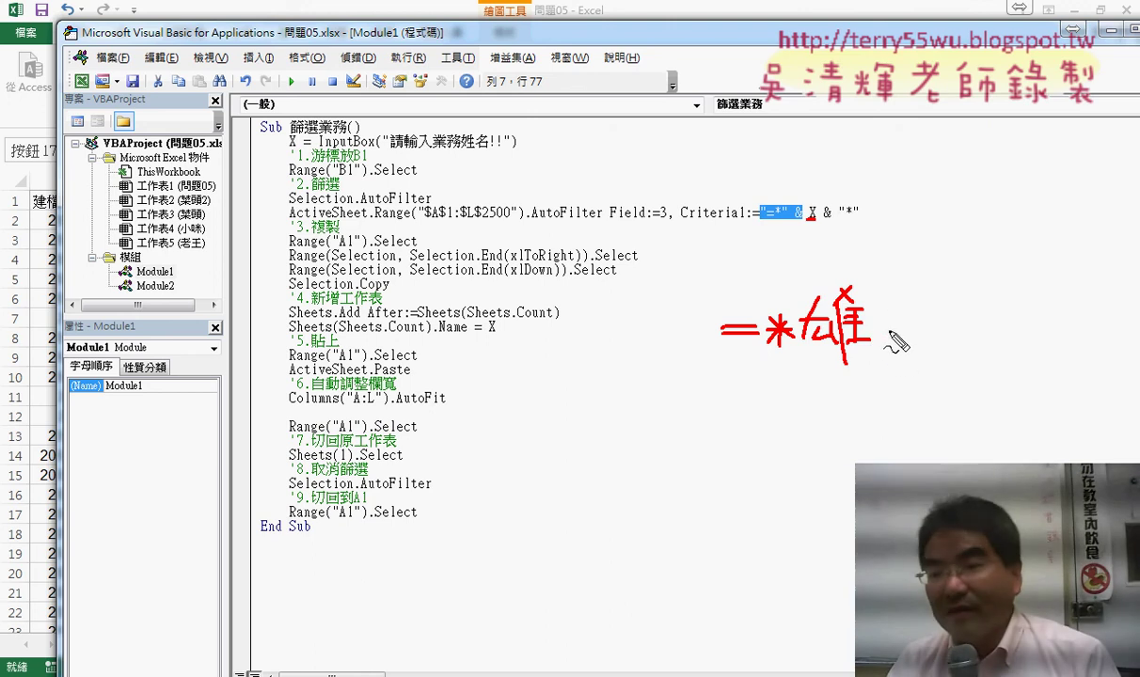
pyautogui.moveTo(893, 313)
pyautogui.mouseDown()
pyautogui.moveTo(893, 353)
pyautogui.moveTo(909, 346)
pyautogui.moveTo(881, 346)
pyautogui.mouseUp()
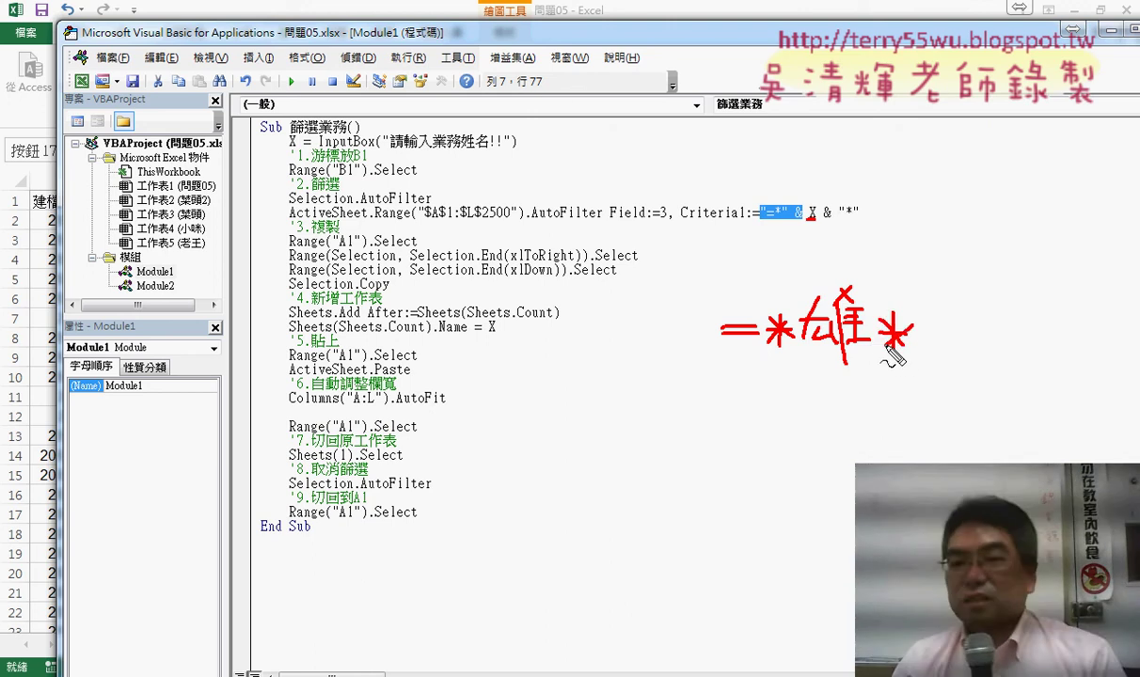
pyautogui.moveTo(719, 374)
pyautogui.mouseDown()
pyautogui.moveTo(905, 376)
pyautogui.moveTo(954, 287)
pyautogui.moveTo(689, 287)
pyautogui.moveTo(701, 385)
pyautogui.mouseUp()
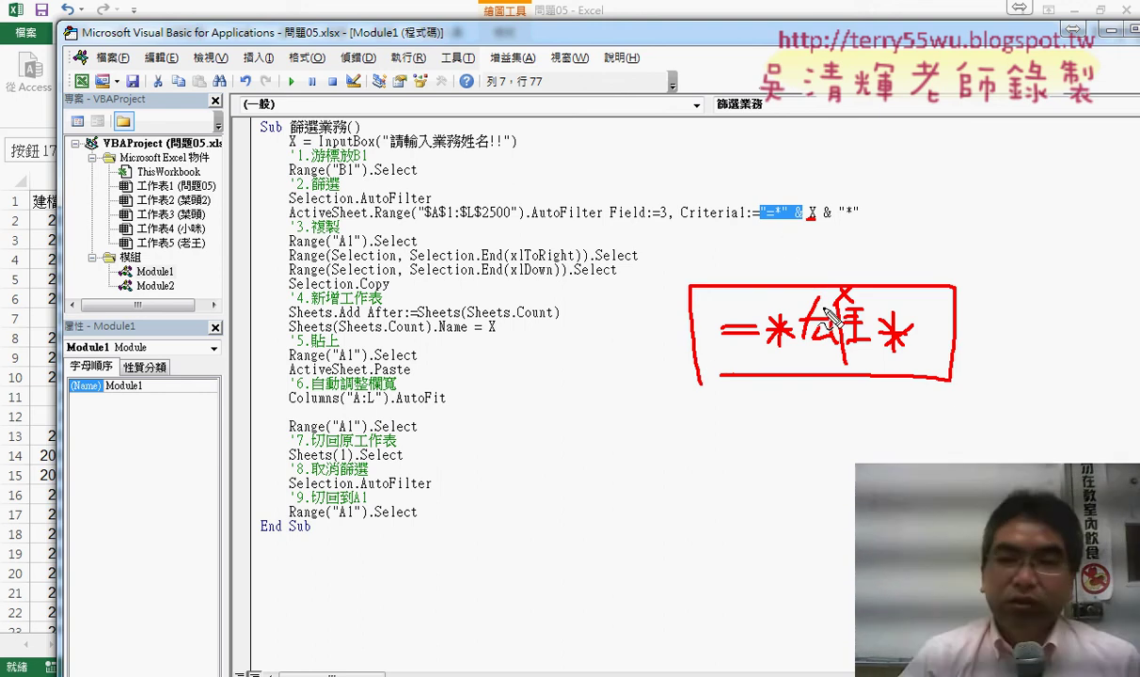
pyautogui.press('Escape')
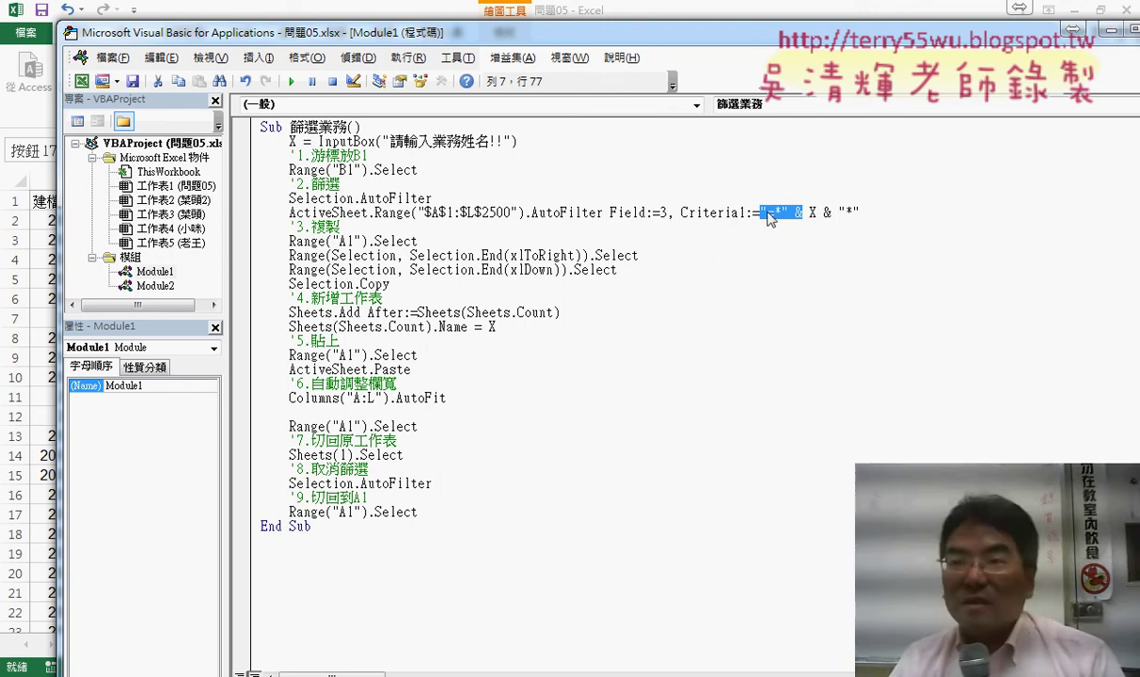
pyautogui.moveTo(1053, 36); pyautogui.dragTo(978, 42)
pyautogui.click(1032, 31)
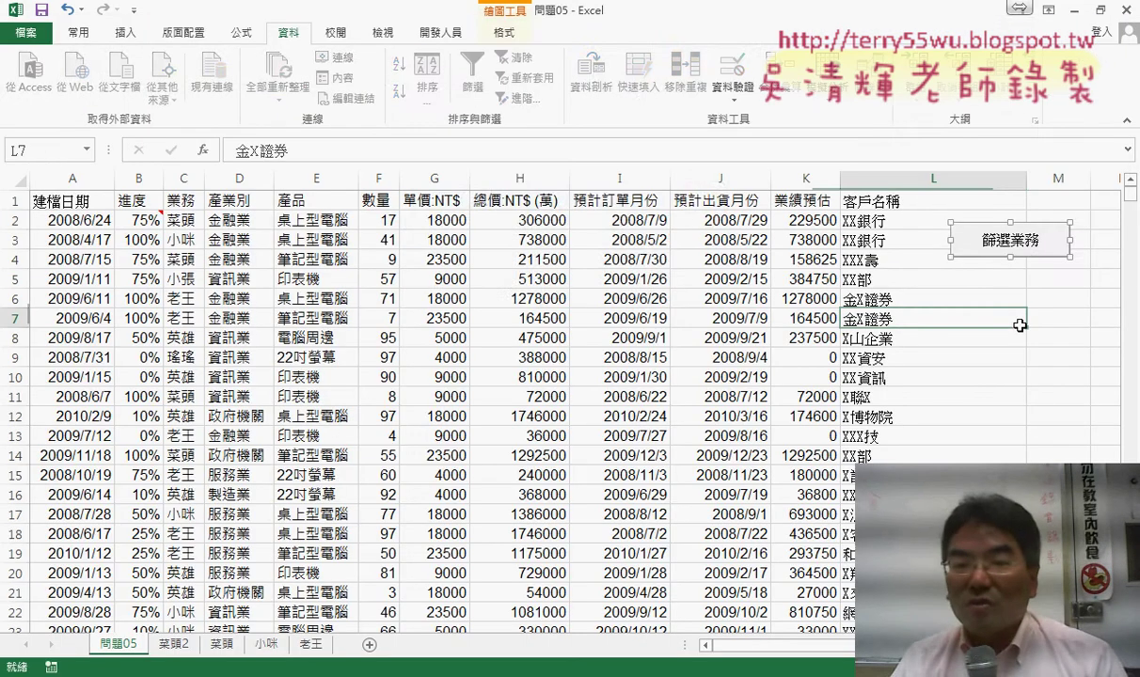
# - Run 篩選業務 with a partial salesperson name and check the new sheet's matching rows
pyautogui.click(1020, 242)
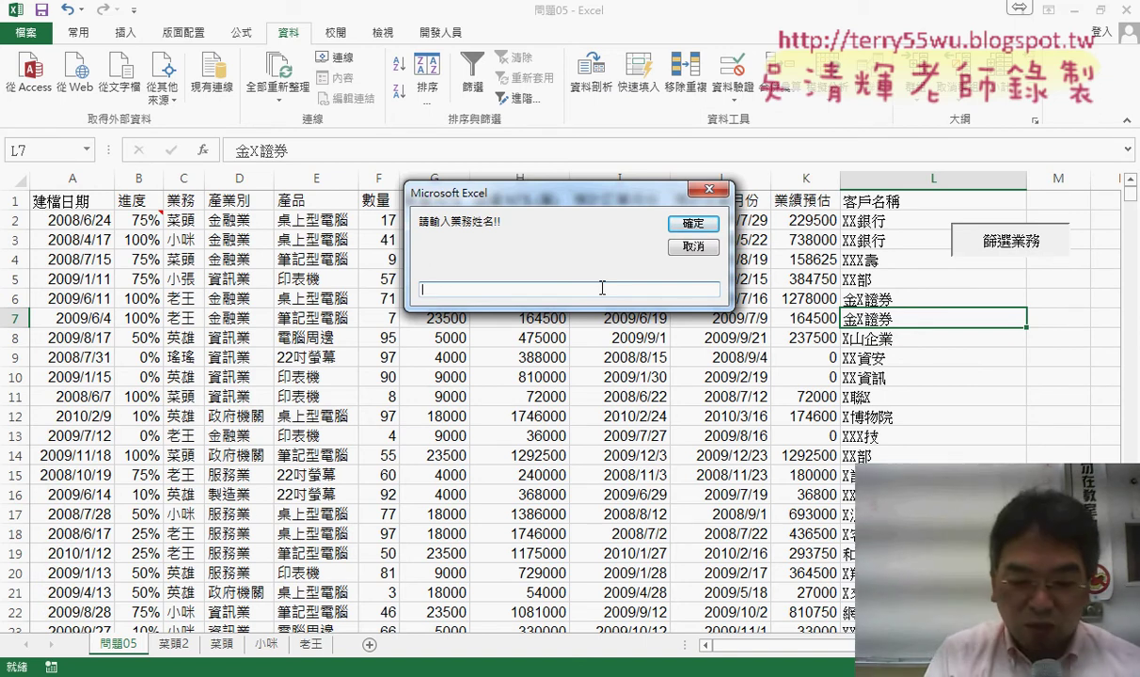
pyautogui.write('老')
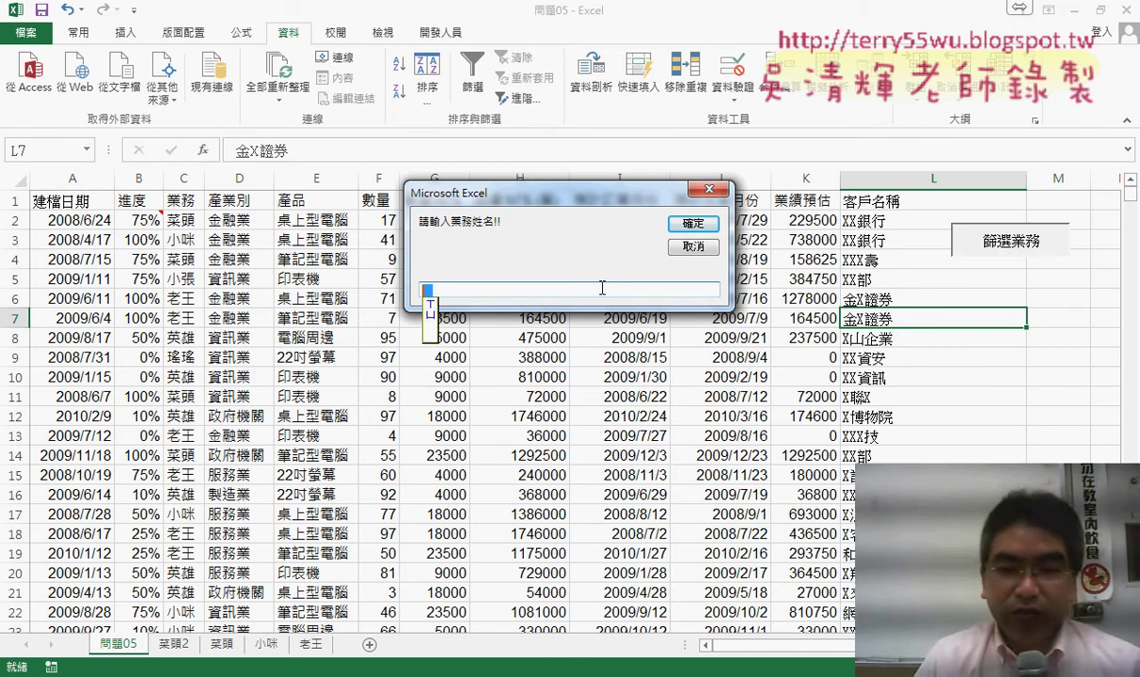
pyautogui.write('菜')
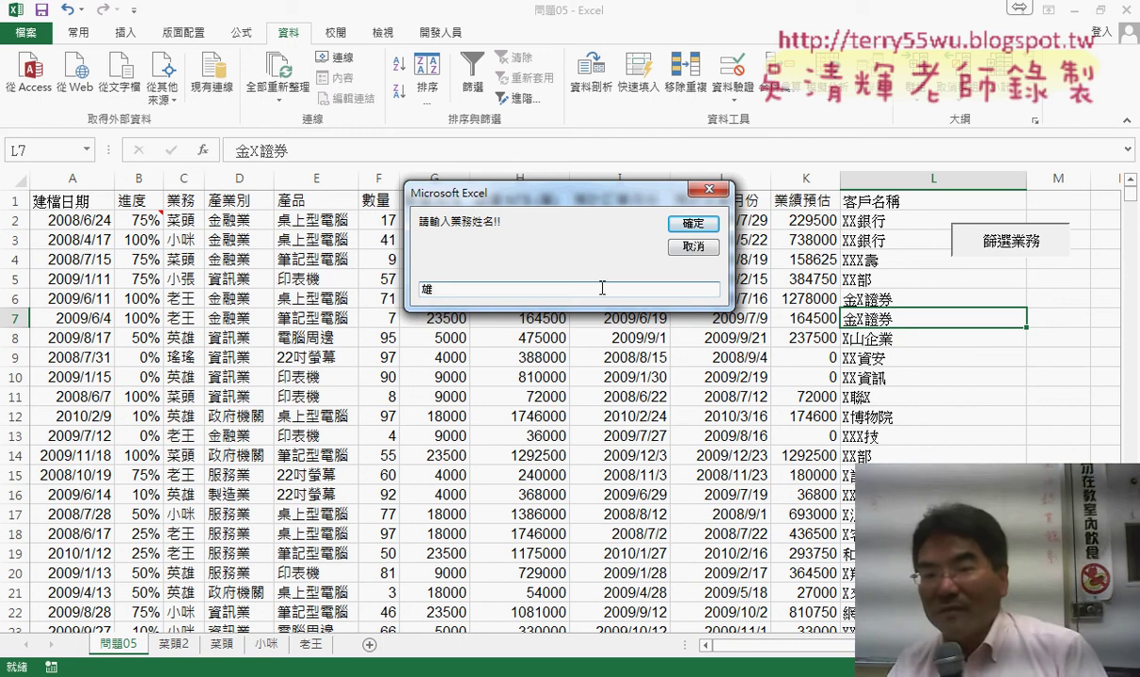
pyautogui.click(705, 227)
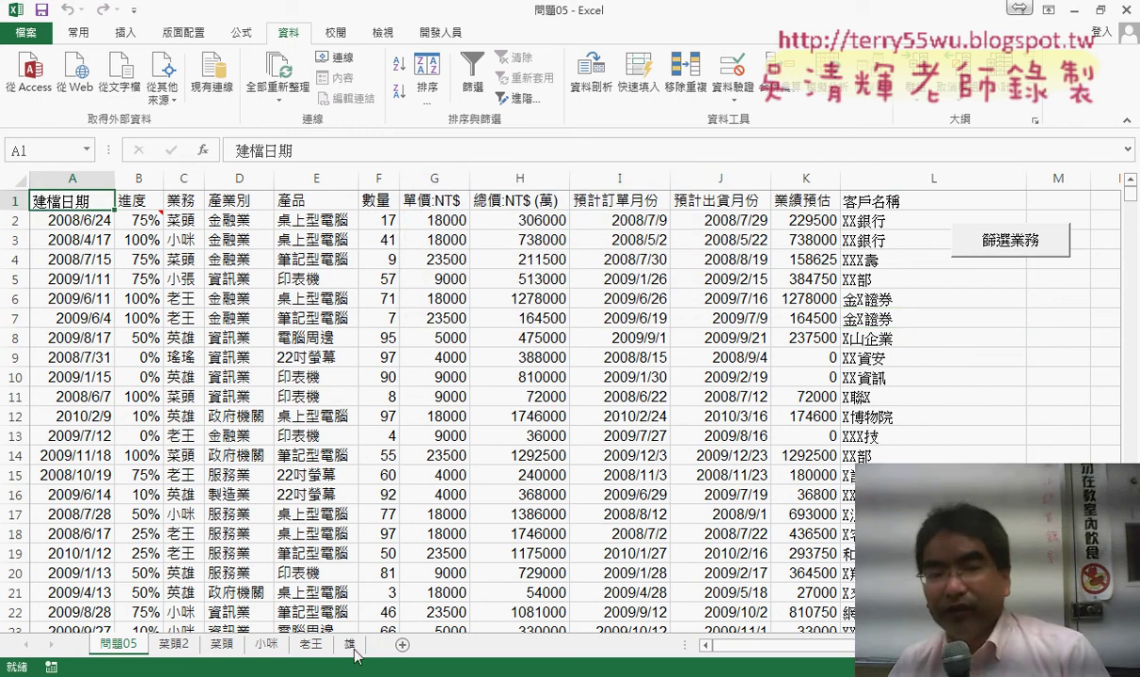
pyautogui.click(349, 644)
pyautogui.click(192, 181)
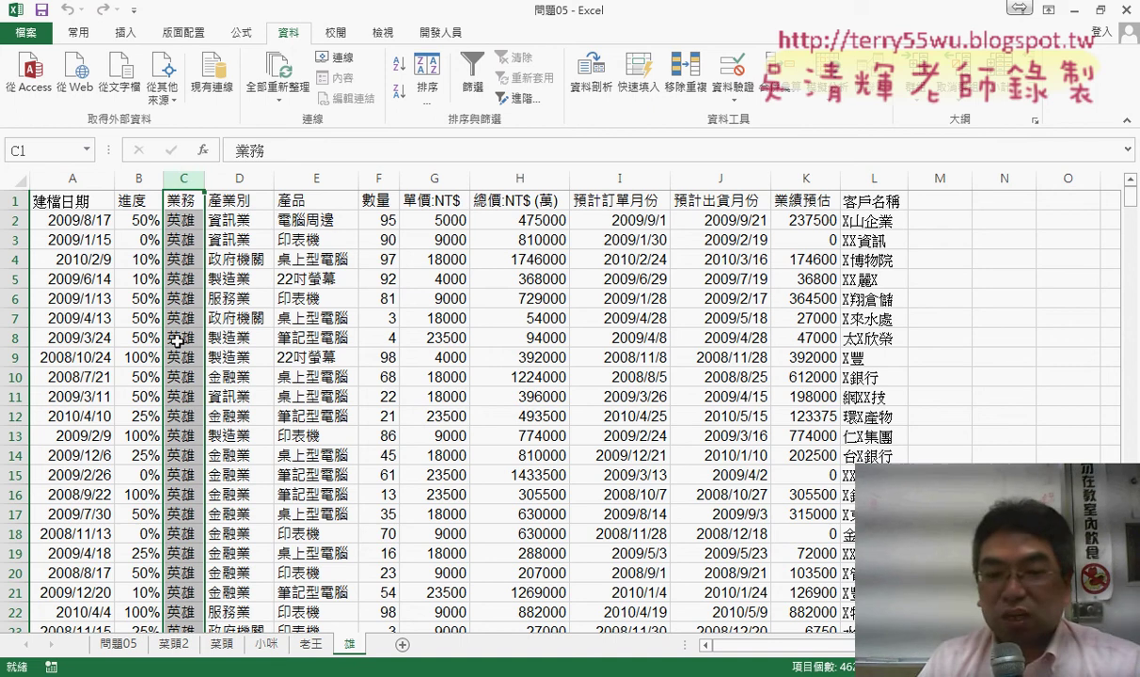
pyautogui.hotkey('alt', 'Tab')
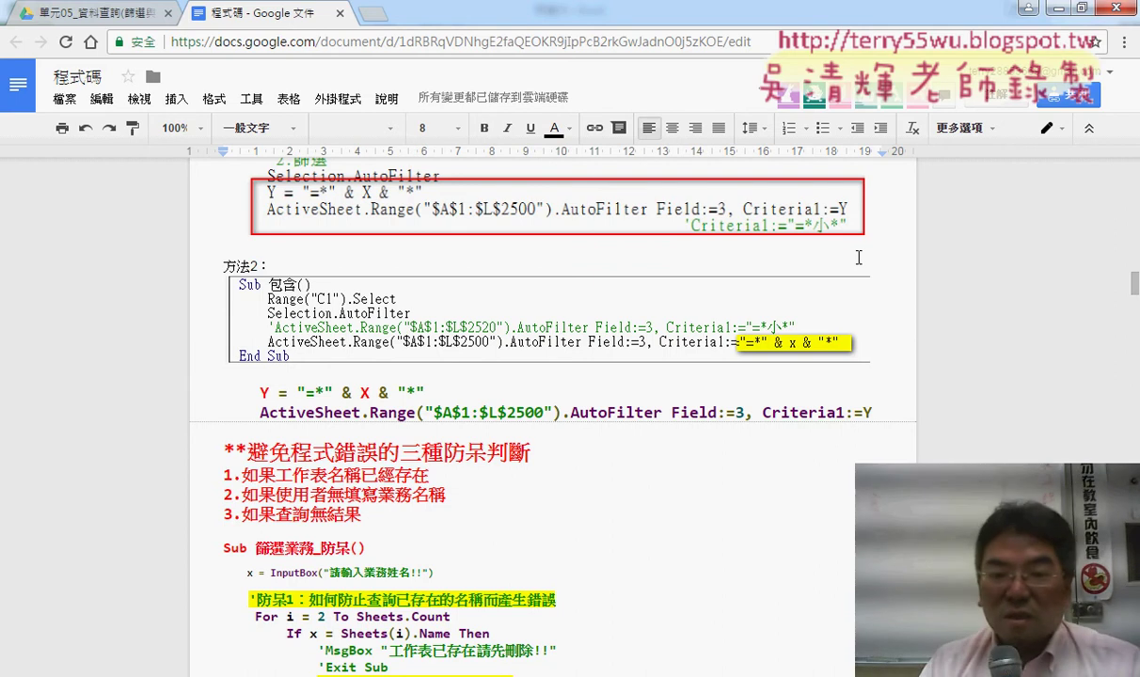
# - Scroll the wildcard-criteria notes past 方法2 and return to the Excel workbook
pyautogui.scroll(-2, 824, 427)
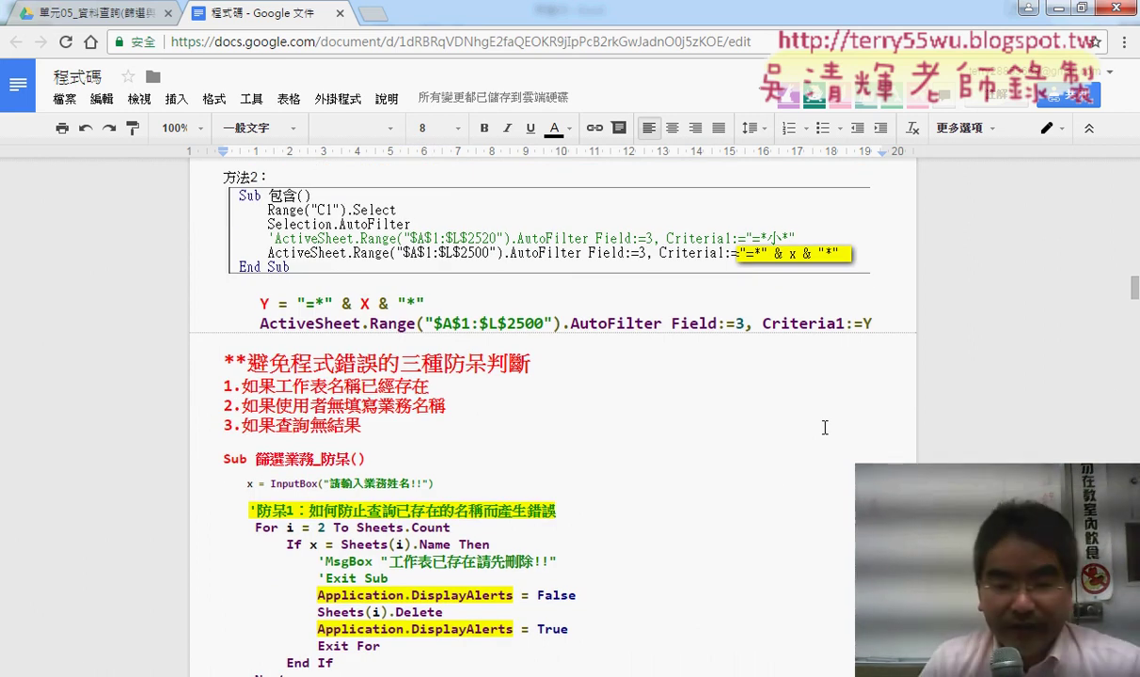
pyautogui.hotkey('alt', 'Tab')
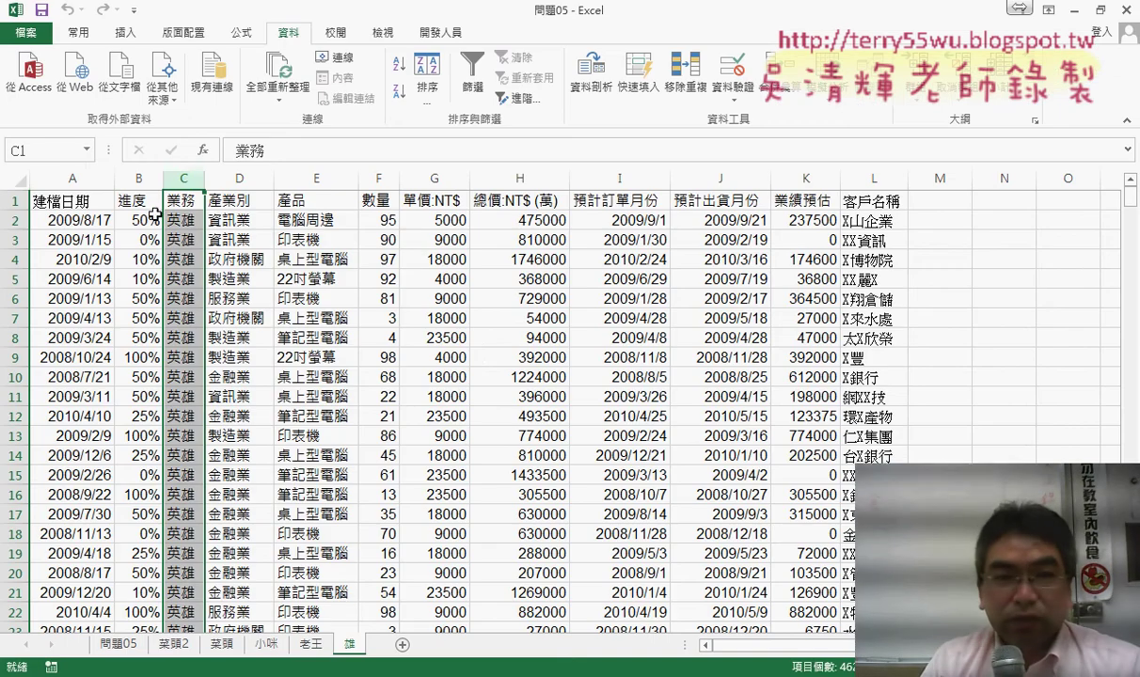
# - Open Module1 in the VBA editor and highlight the fixed 2500 row limit in Range("$A$1:$L$2500")
pyautogui.click(423, 34)
pyautogui.click(28, 71)
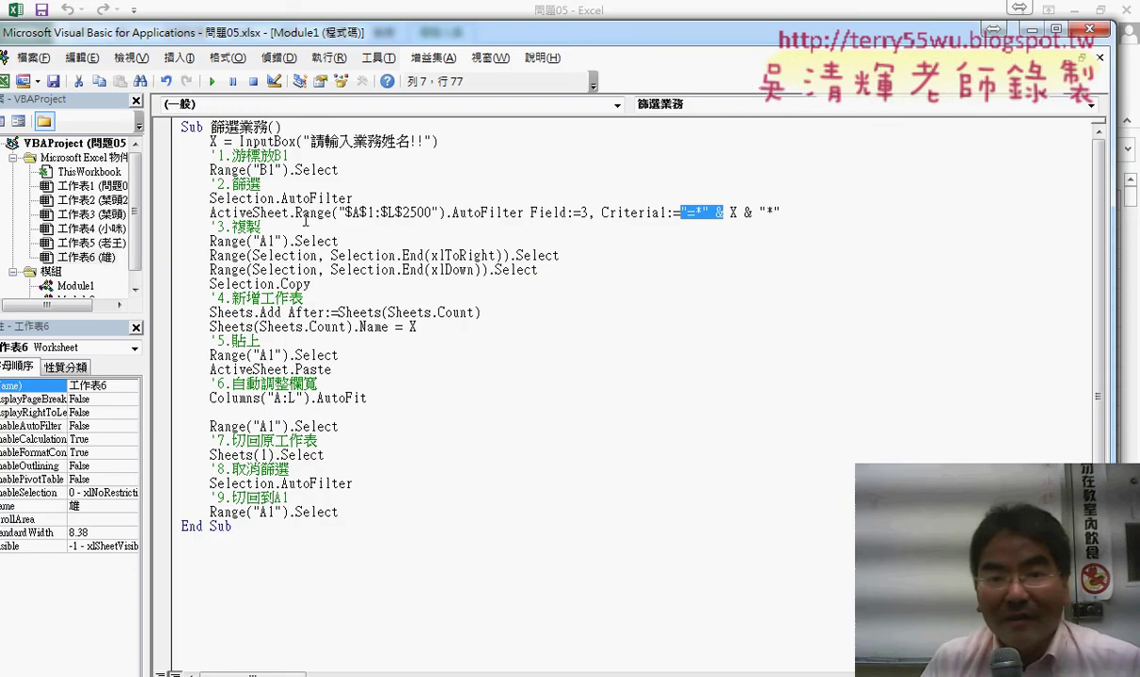
pyautogui.moveTo(402, 213); pyautogui.dragTo(431, 212)
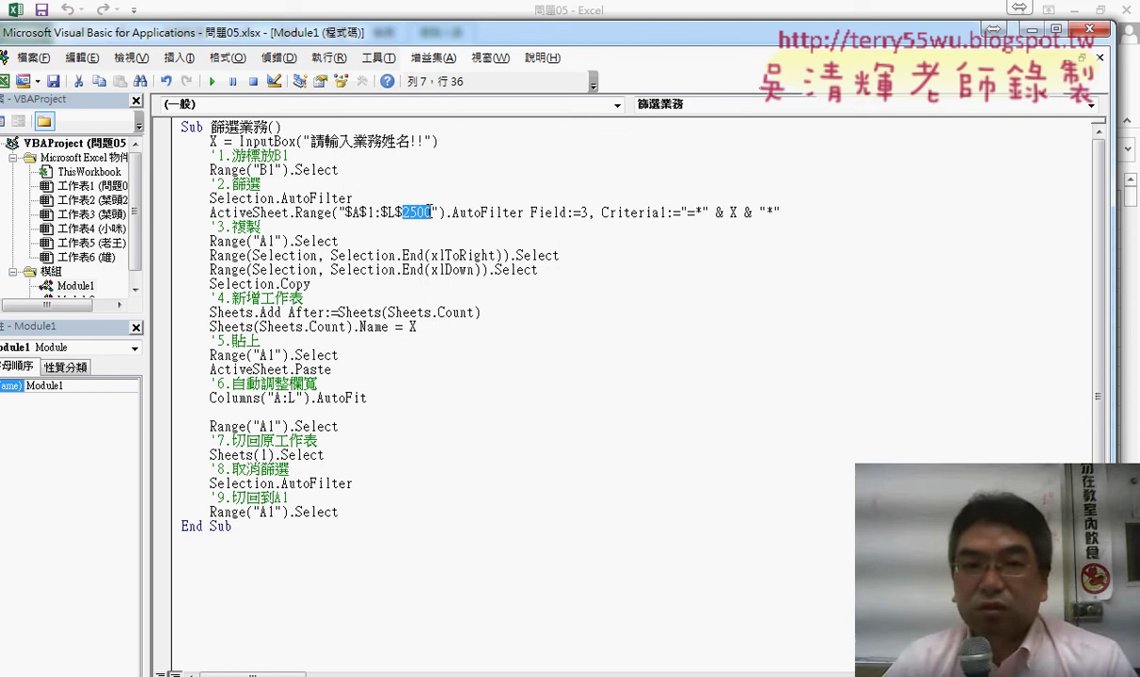
pyautogui.moveTo(269, 43); pyautogui.dragTo(494, 28)
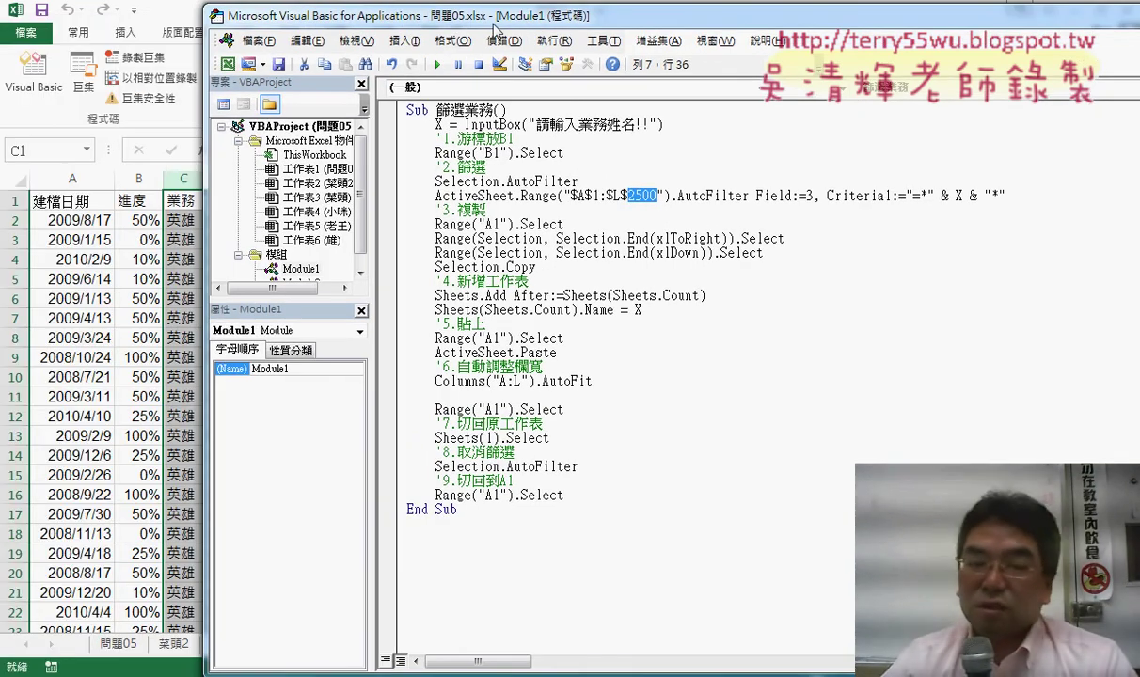
# - Check the results sheet ends at row 462 and 問題05 data at row 2500, then return to the code
pyautogui.click(81, 201)
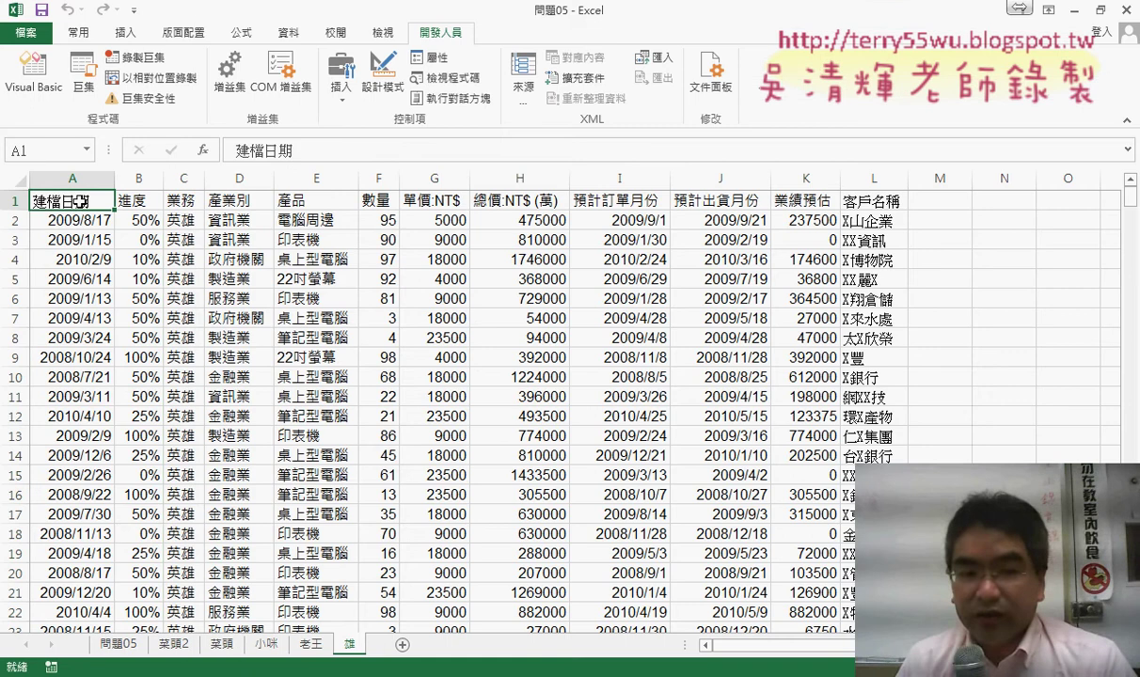
pyautogui.hotkey('ctrl', 'Down')
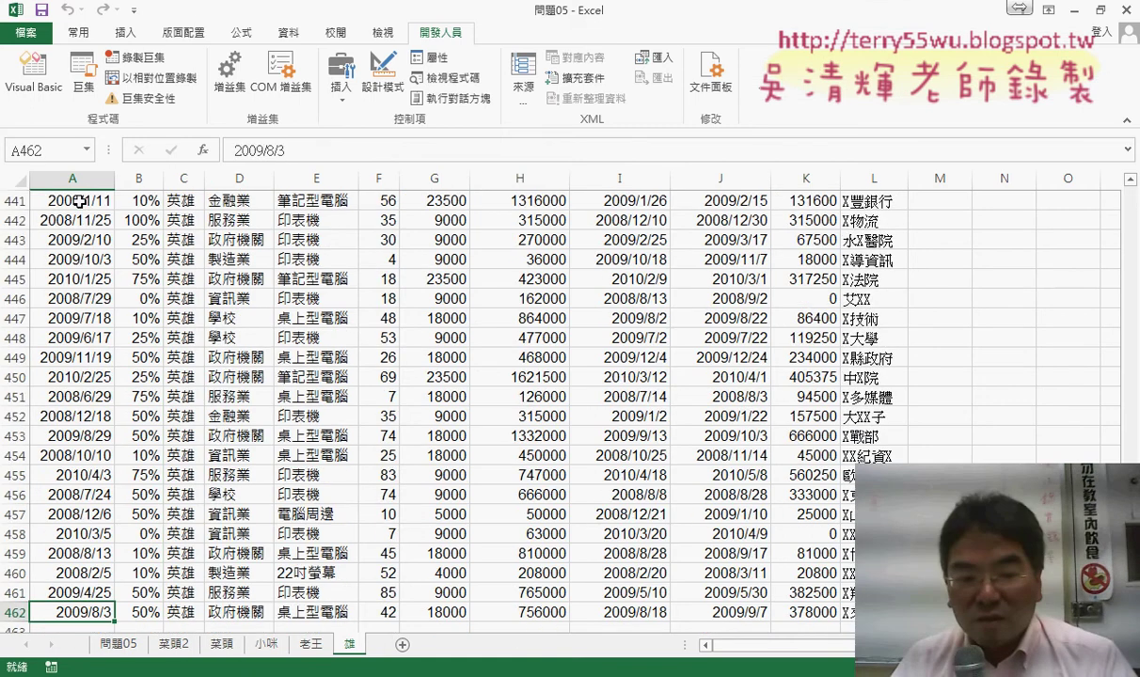
pyautogui.click(120, 644)
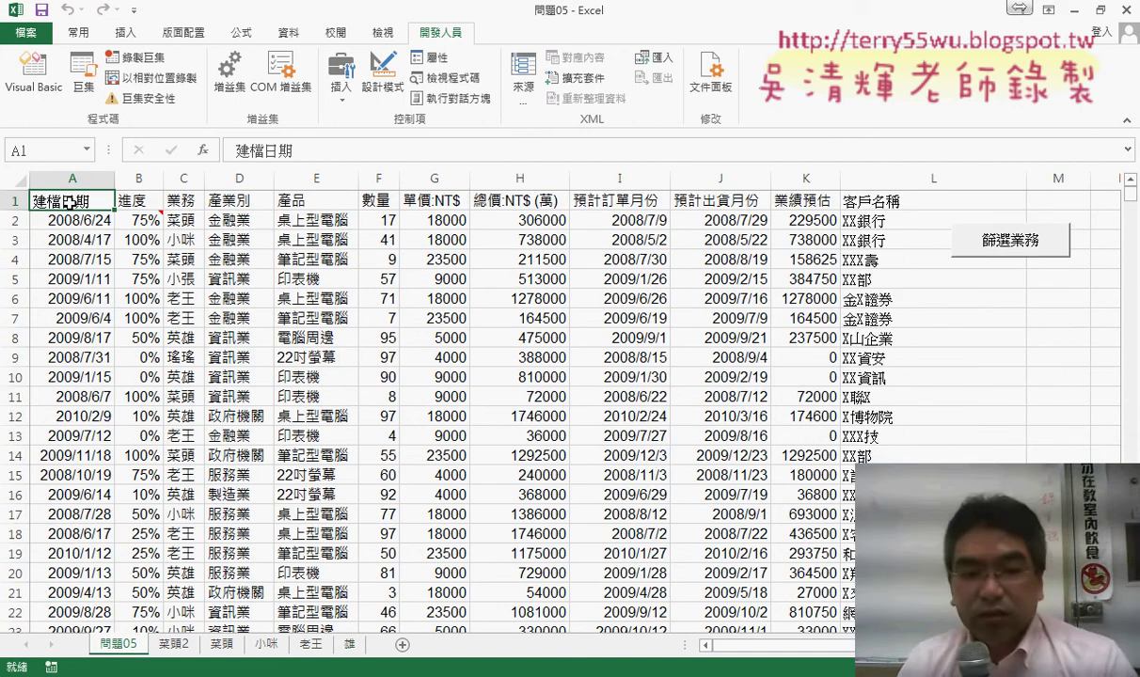
pyautogui.hotkey('ctrl', 'Down')
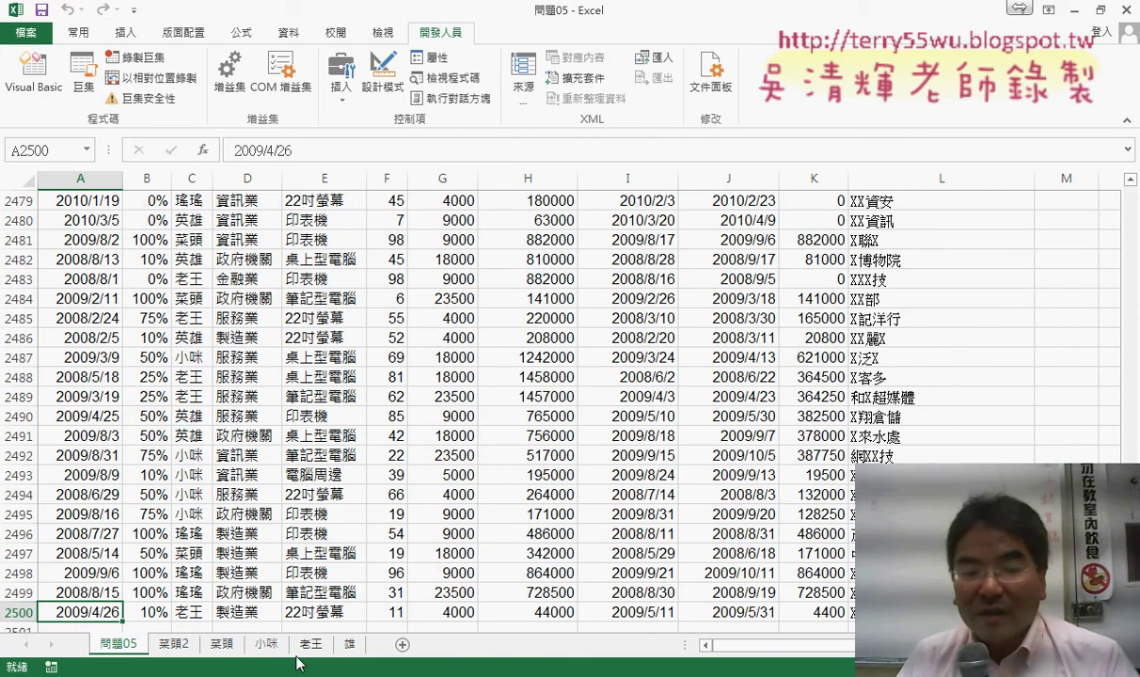
pyautogui.click(325, 565)
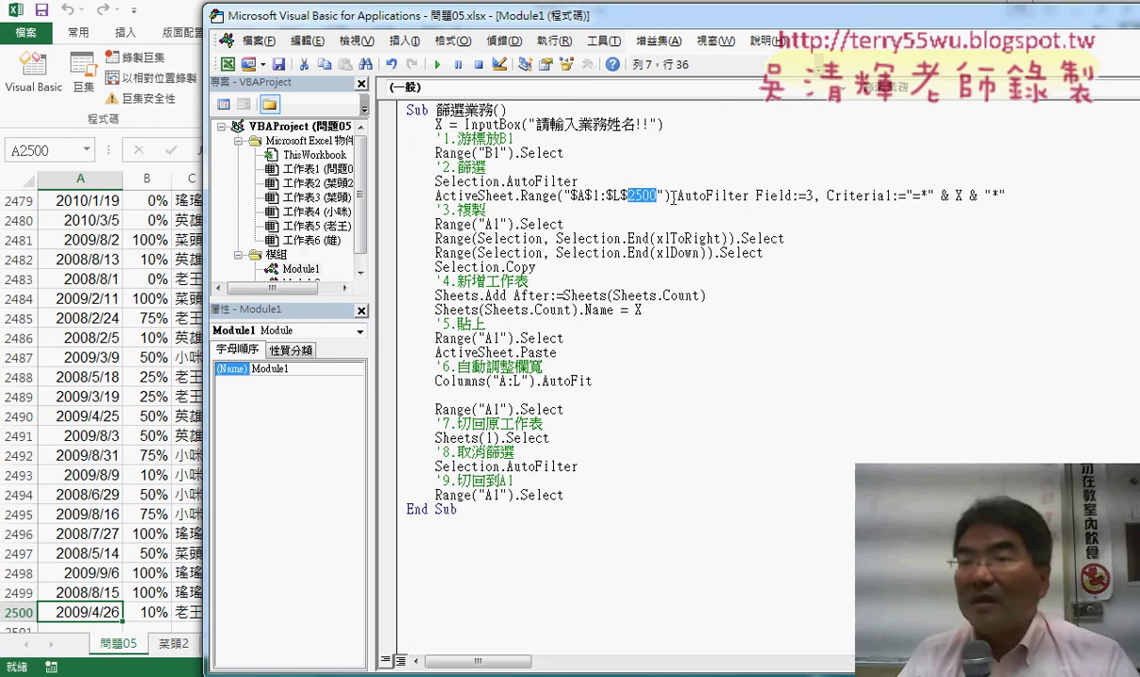
# - Add the line i = Range("A1").End(xlDown).Row after the Selection.AutoFilter line
pyautogui.click(594, 182)
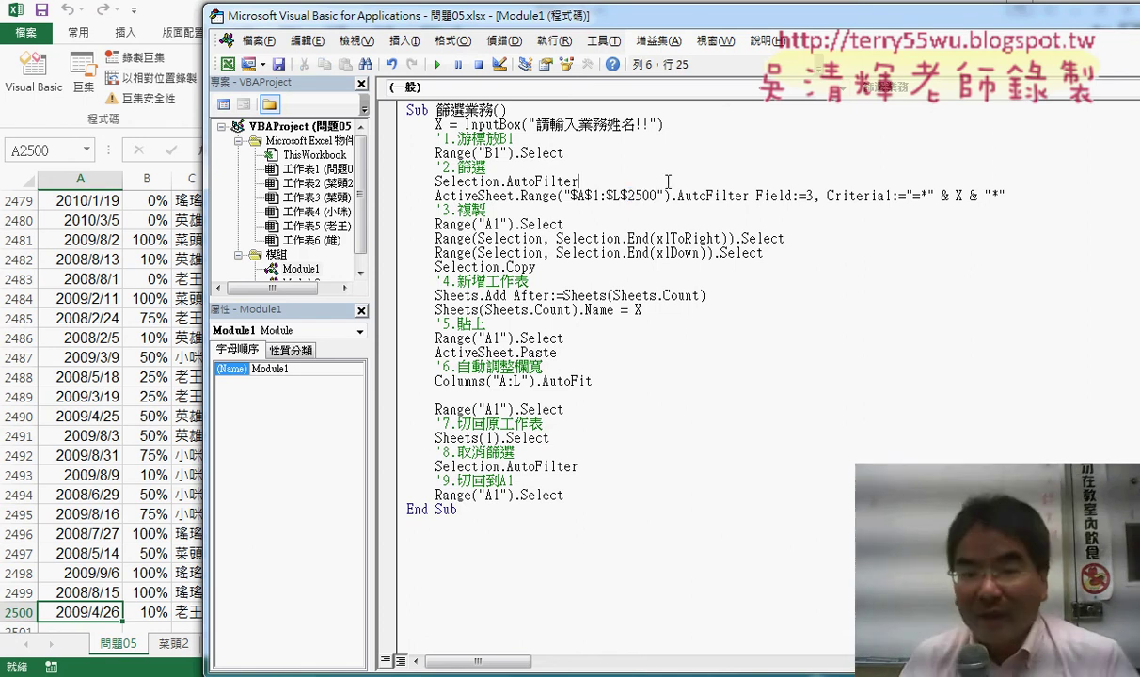
pyautogui.press('Return')
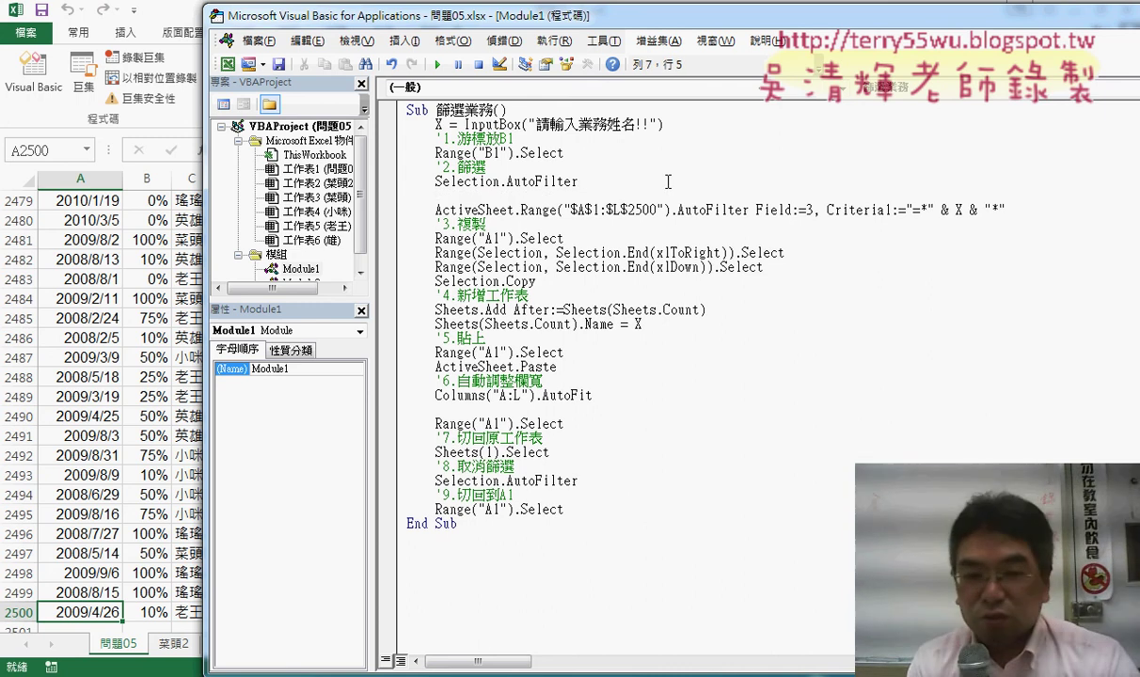
pyautogui.write('i')
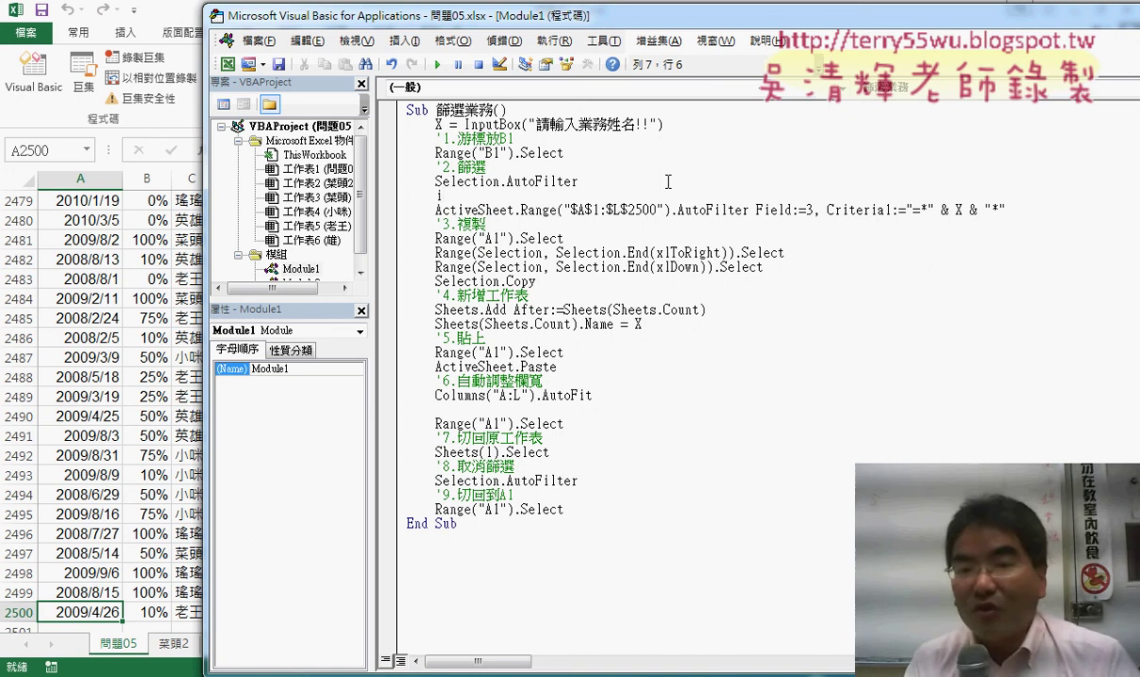
pyautogui.write('=')
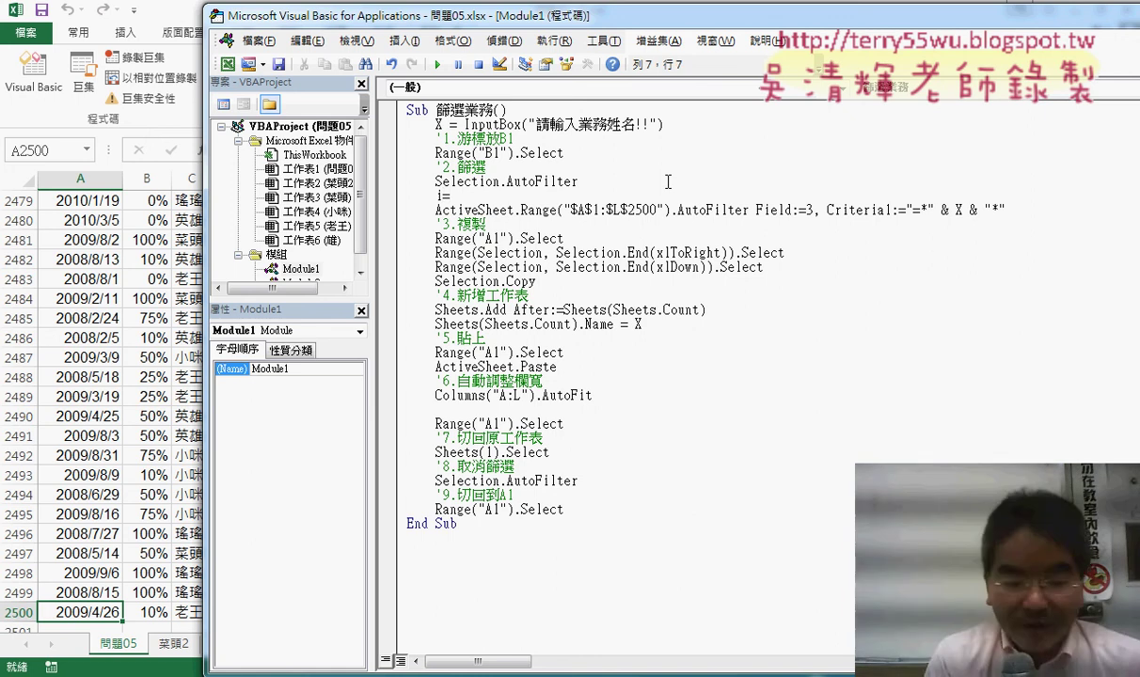
pyautogui.write('ra')
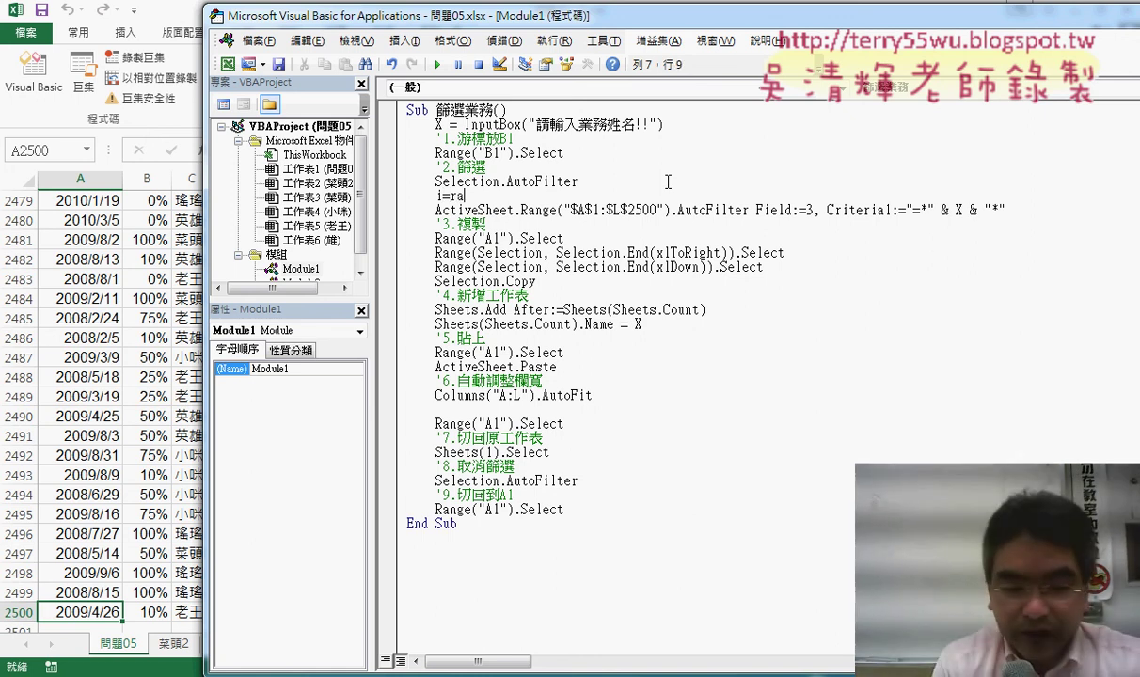
pyautogui.write('nge(')
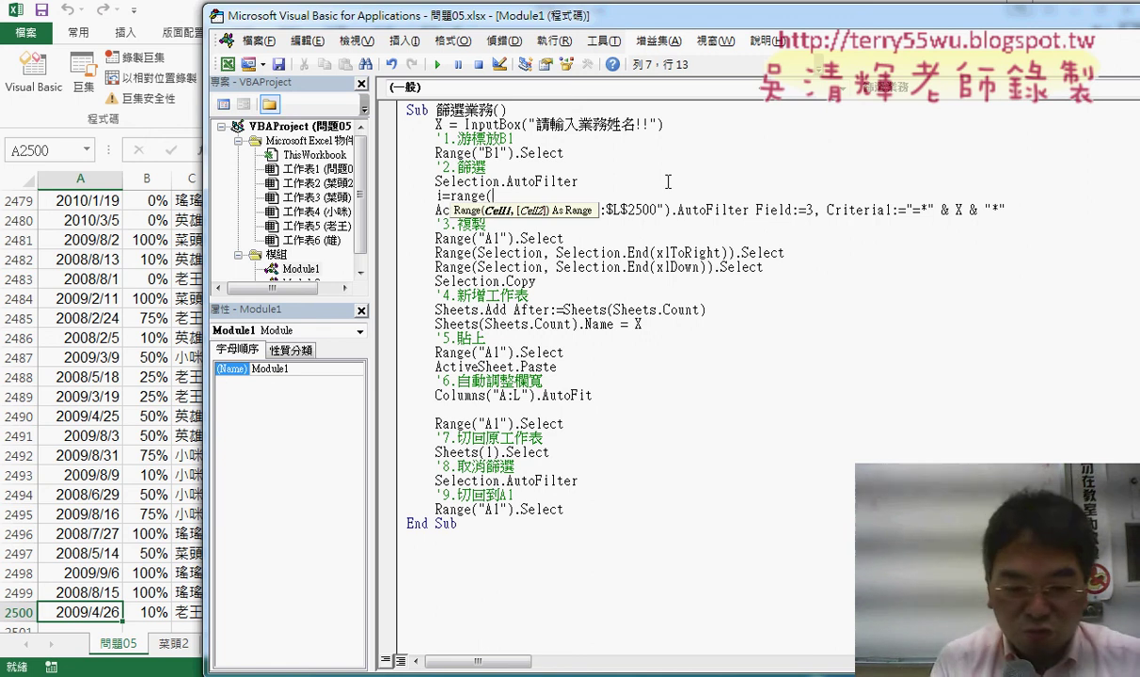
pyautogui.write('"A')
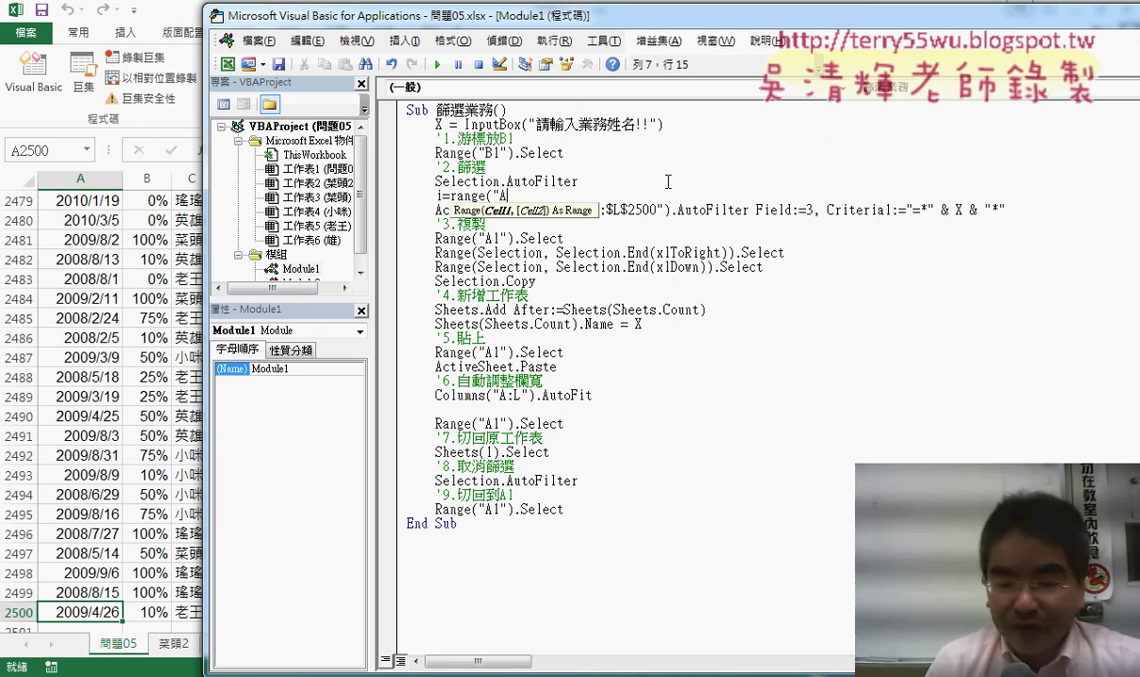
pyautogui.write('1"')
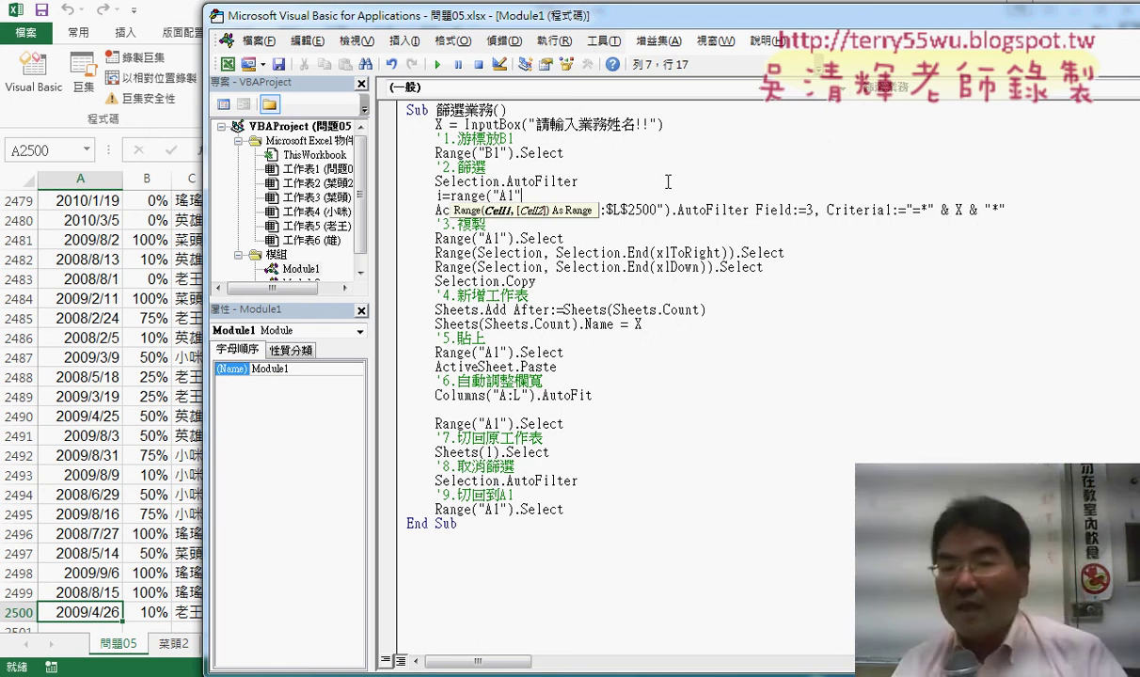
pyautogui.write(')')
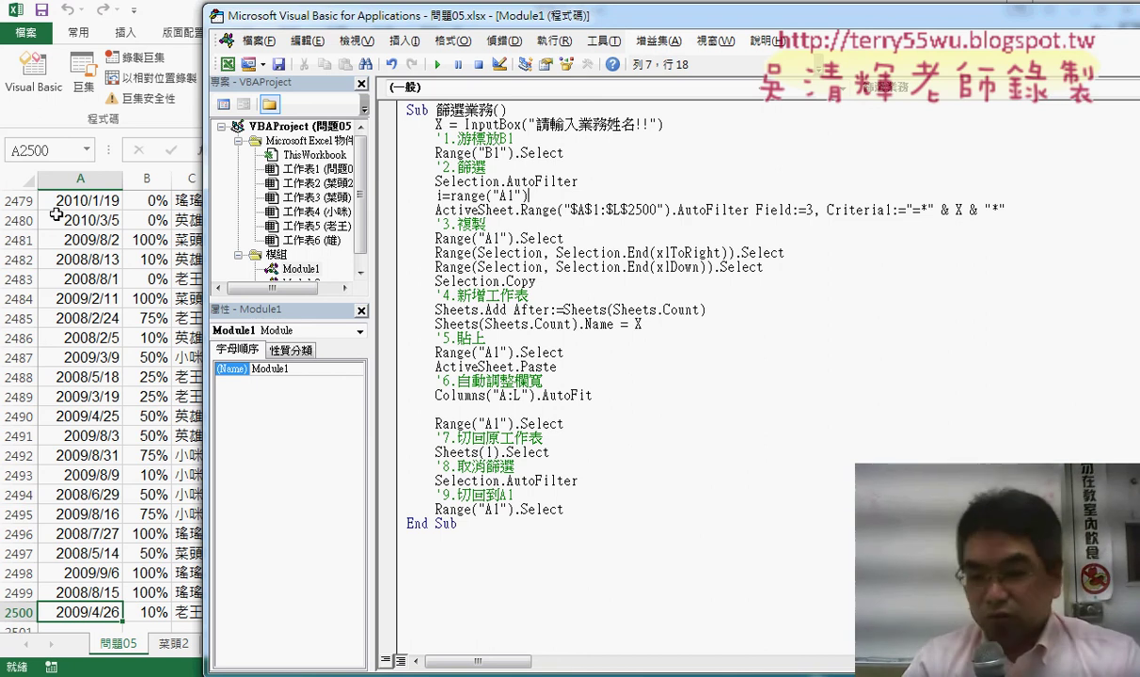
pyautogui.write('.')
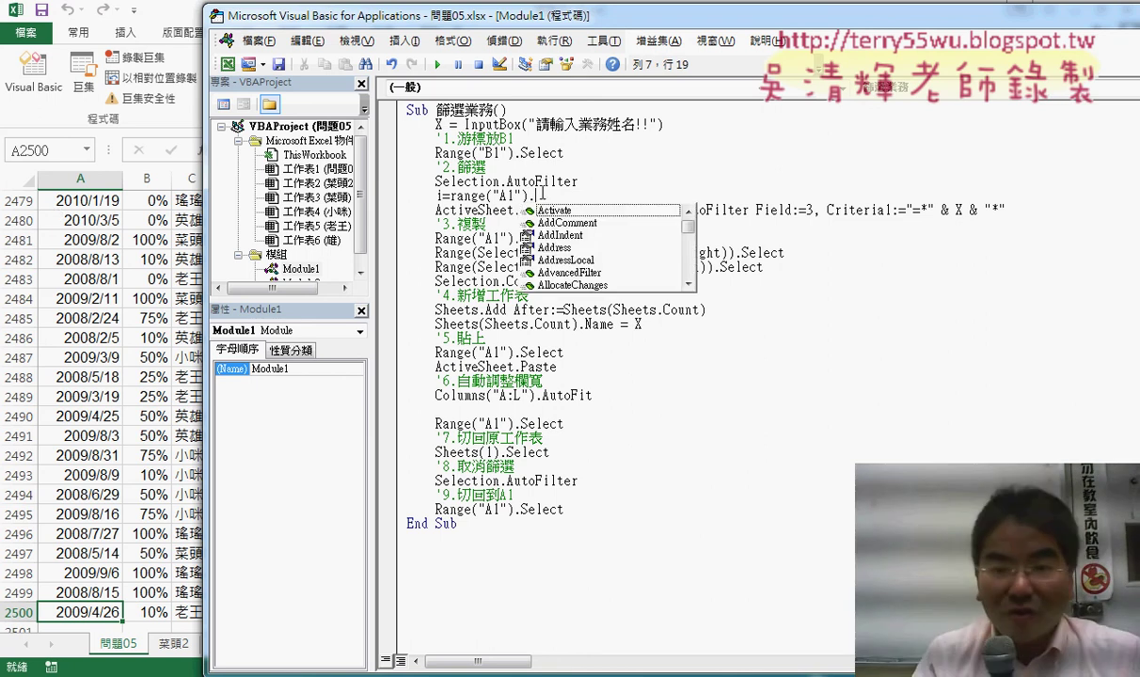
pyautogui.write('e')
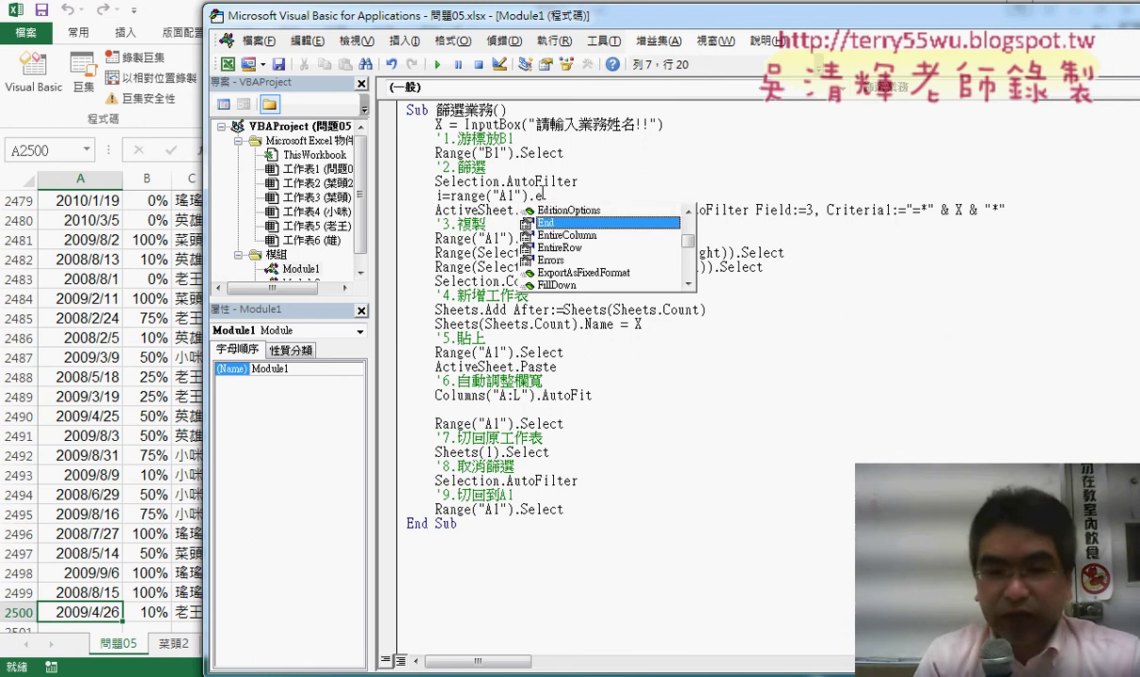
pyautogui.press('Tab')
pyautogui.write('(')
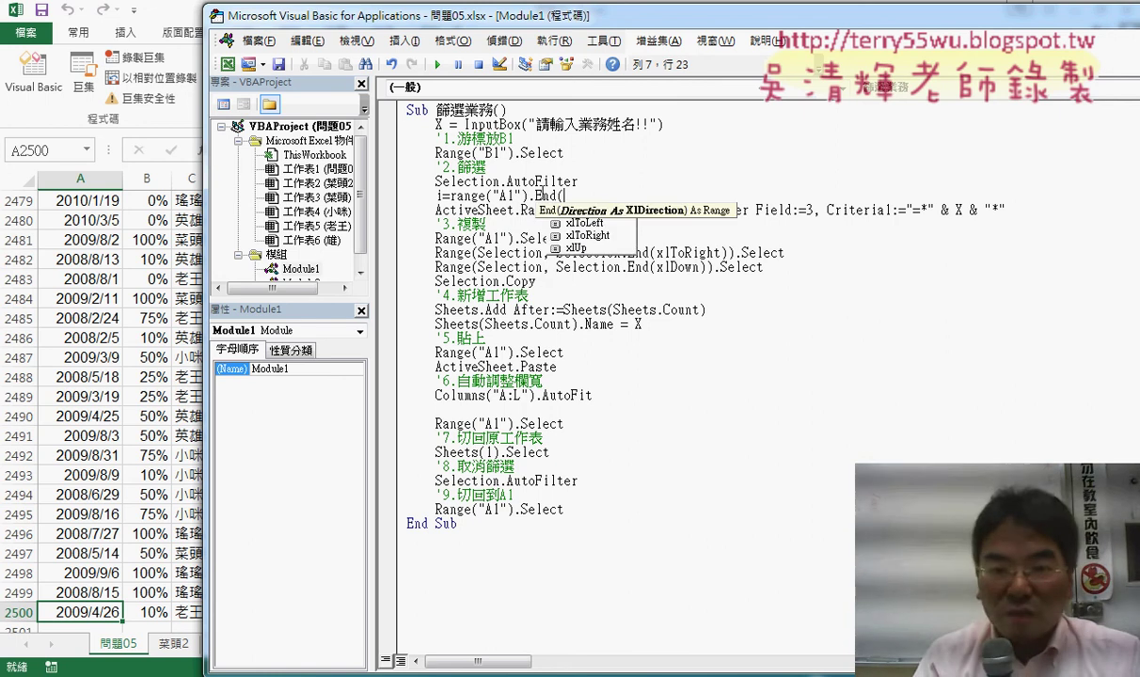
pyautogui.write('xld')
pyautogui.press('Tab')
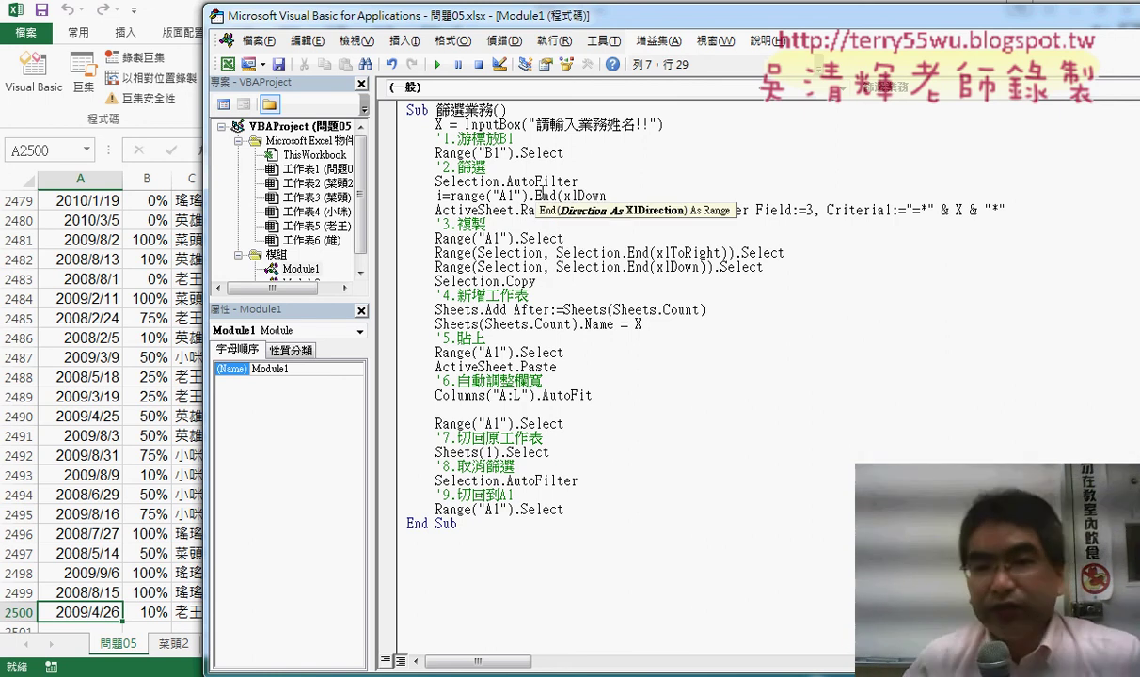
pyautogui.write(')')
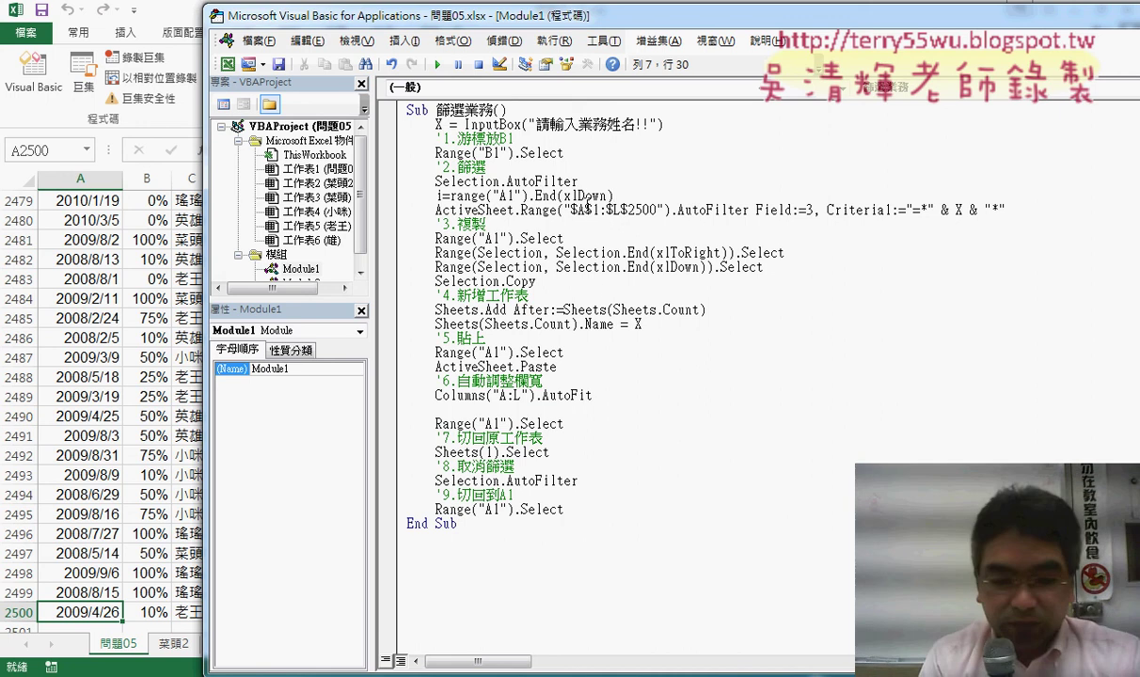
pyautogui.write('.row')
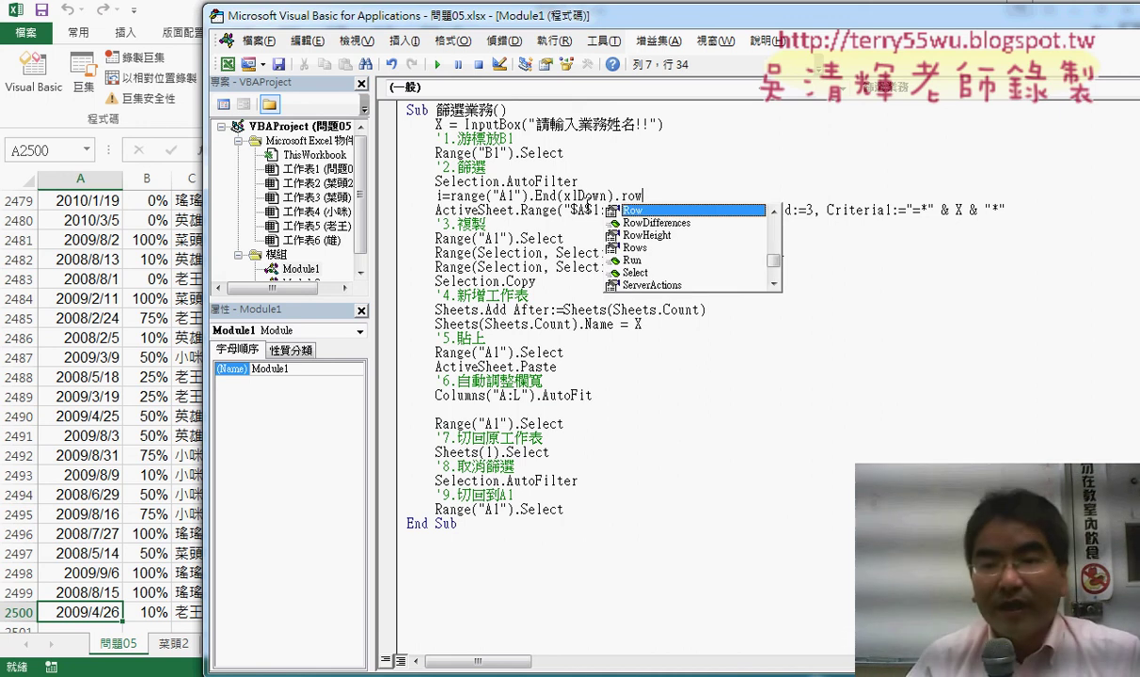
# - Highlight the new last-row expression and the fixed "$A$1:$L$2500" address it will replace
pyautogui.click(738, 189)
pyautogui.moveTo(657, 196); pyautogui.dragTo(461, 196)
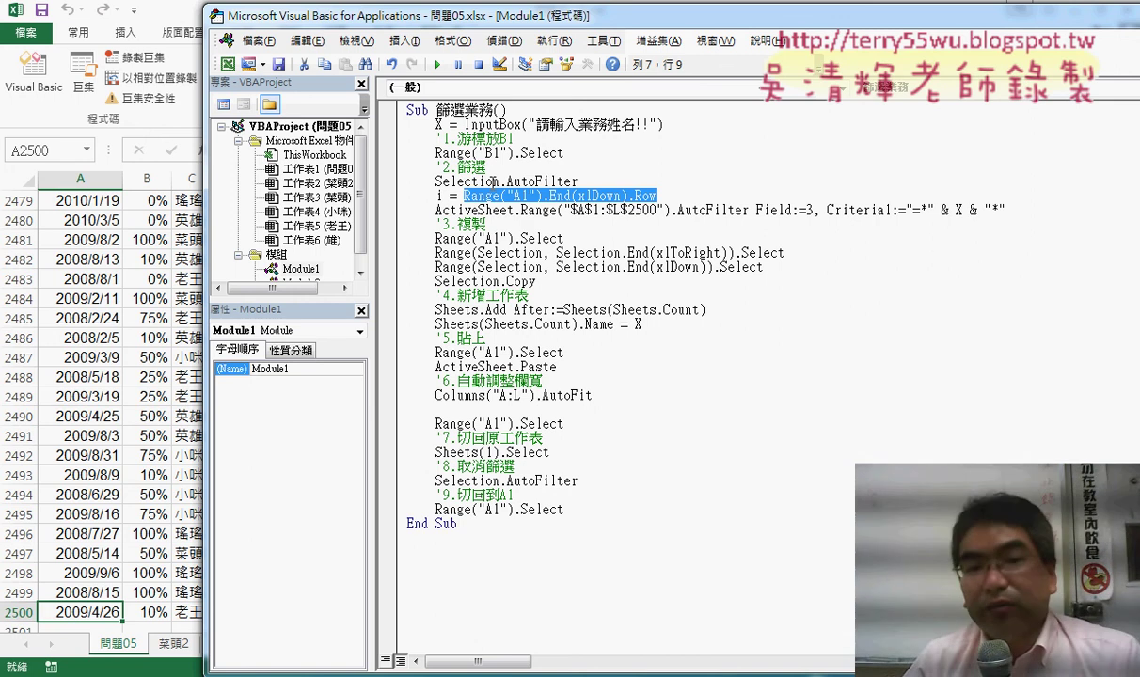
pyautogui.click(436, 196)
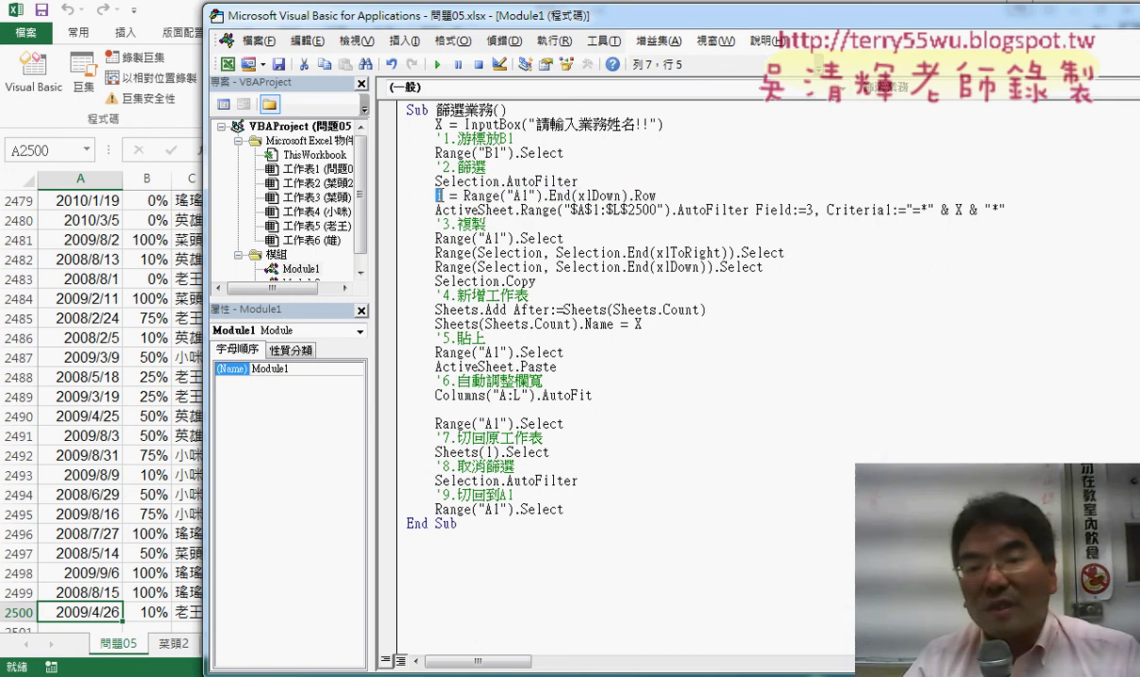
pyautogui.moveTo(655, 195); pyautogui.dragTo(462, 196)
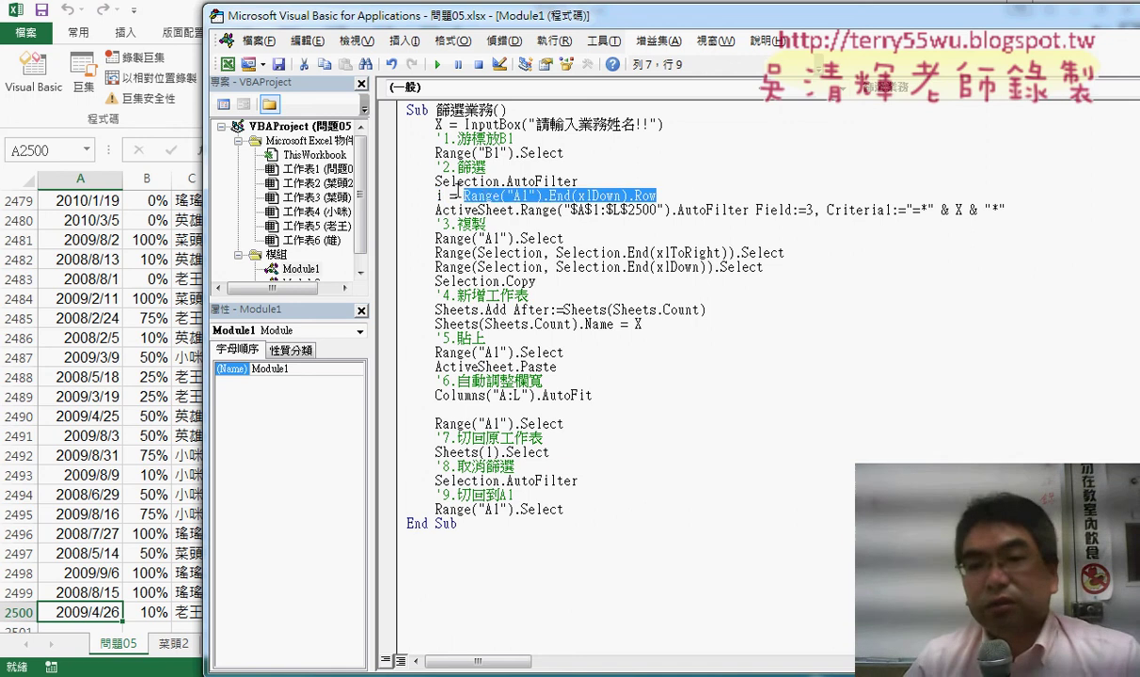
pyautogui.click(598, 209)
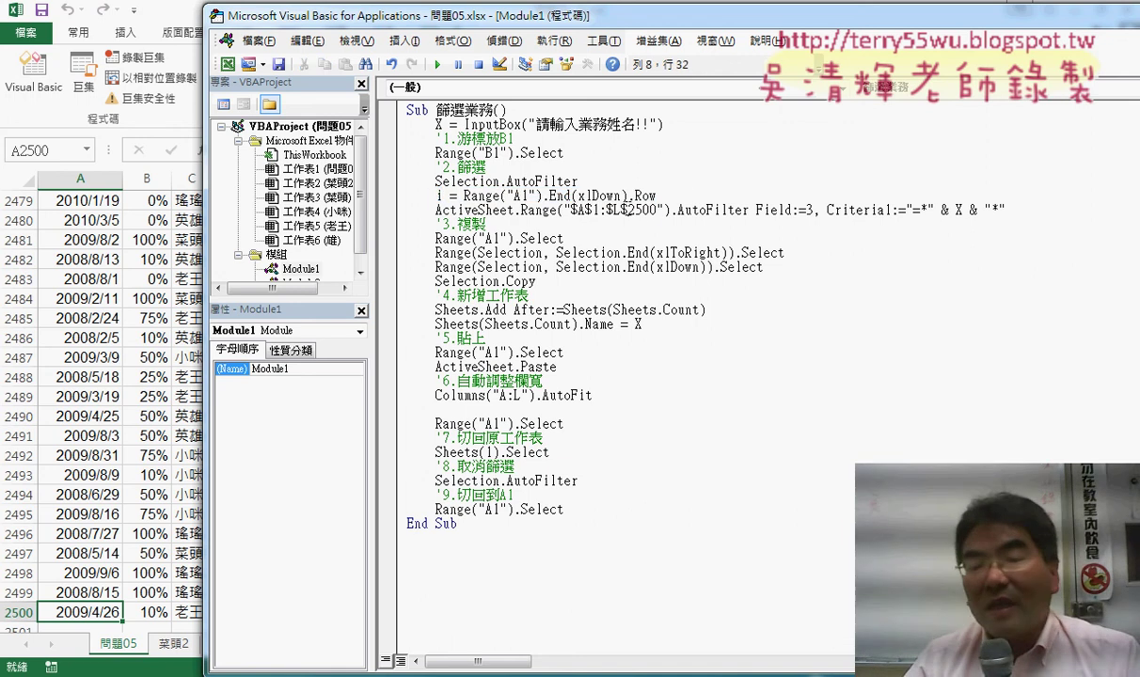
pyautogui.hotkey('shift', 'Right')
pyautogui.hotkey('shift', 'Right')
pyautogui.hotkey('shift', 'Right')
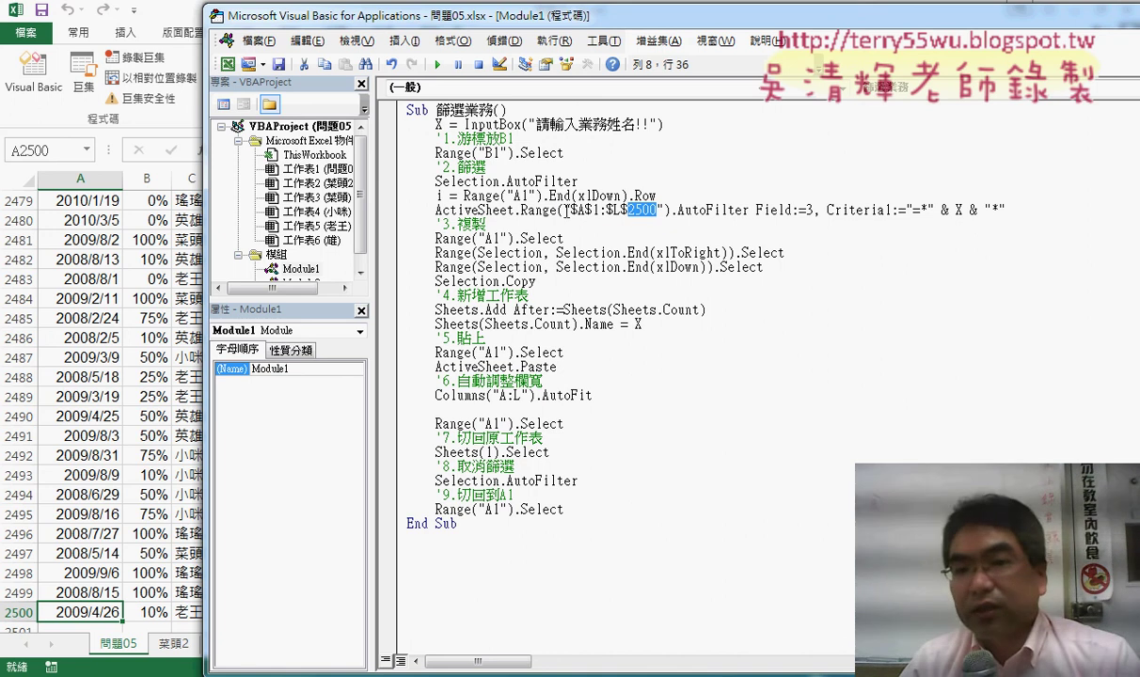
pyautogui.moveTo(563, 211); pyautogui.dragTo(664, 213)
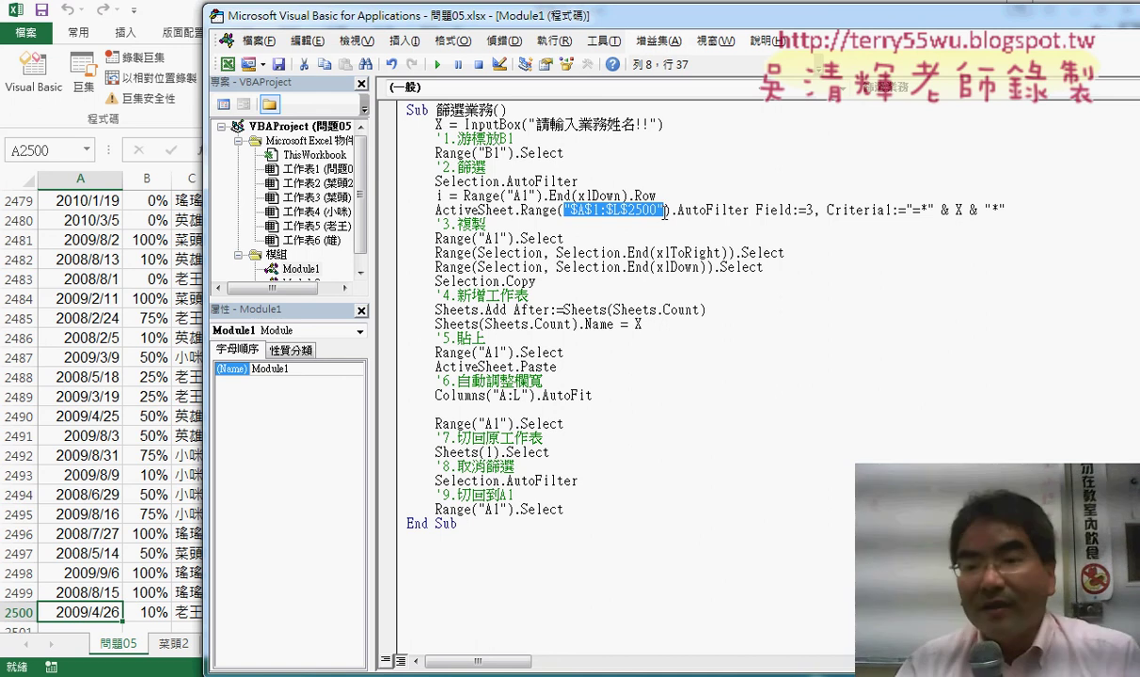
# - Replace 2500 with " & i so the filter range reads "$A$1:$L$" & i, linking it to the last-row line
pyautogui.click(664, 213)
pyautogui.moveTo(664, 213); pyautogui.dragTo(628, 210)
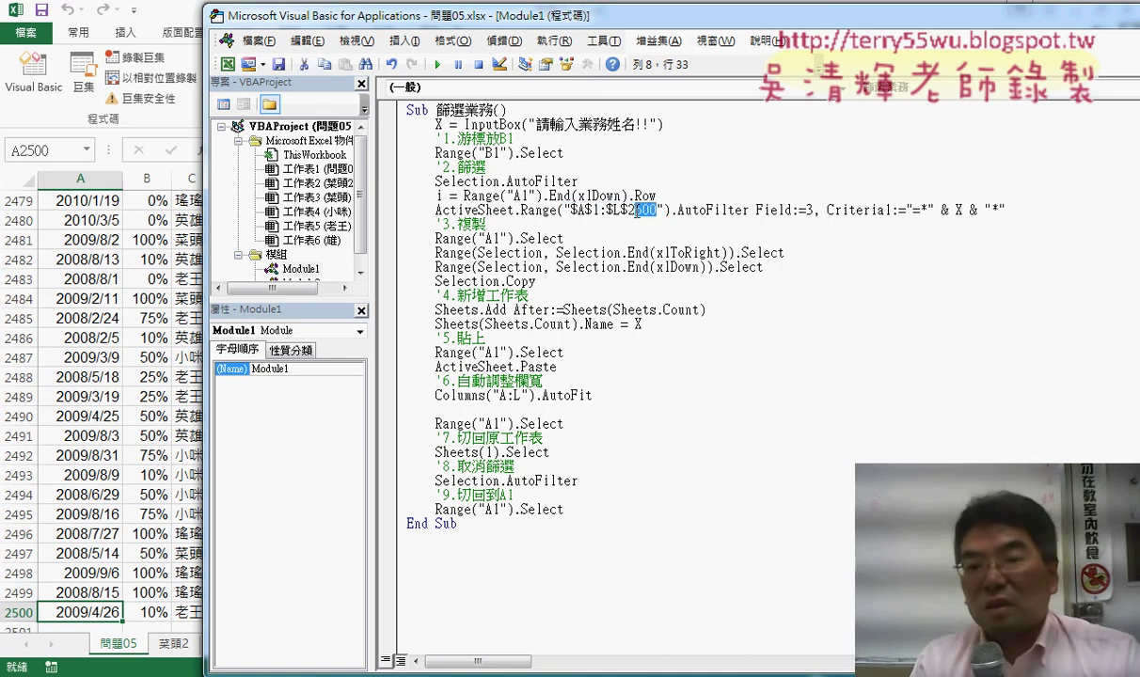
pyautogui.write('"')
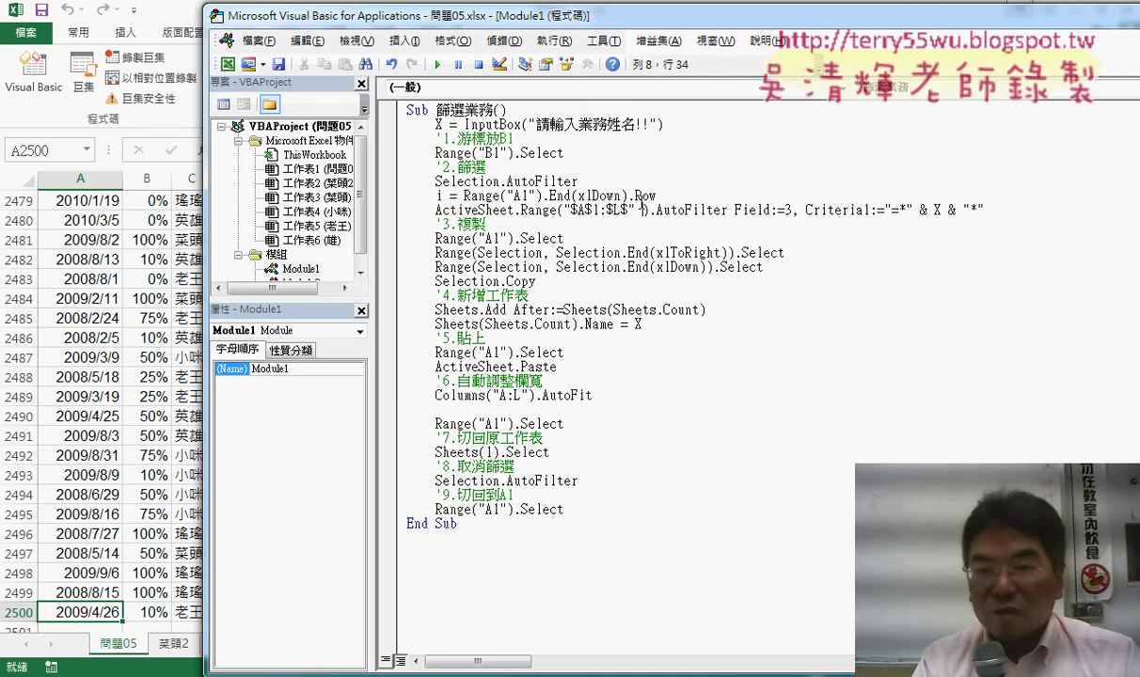
pyautogui.write(' & i')
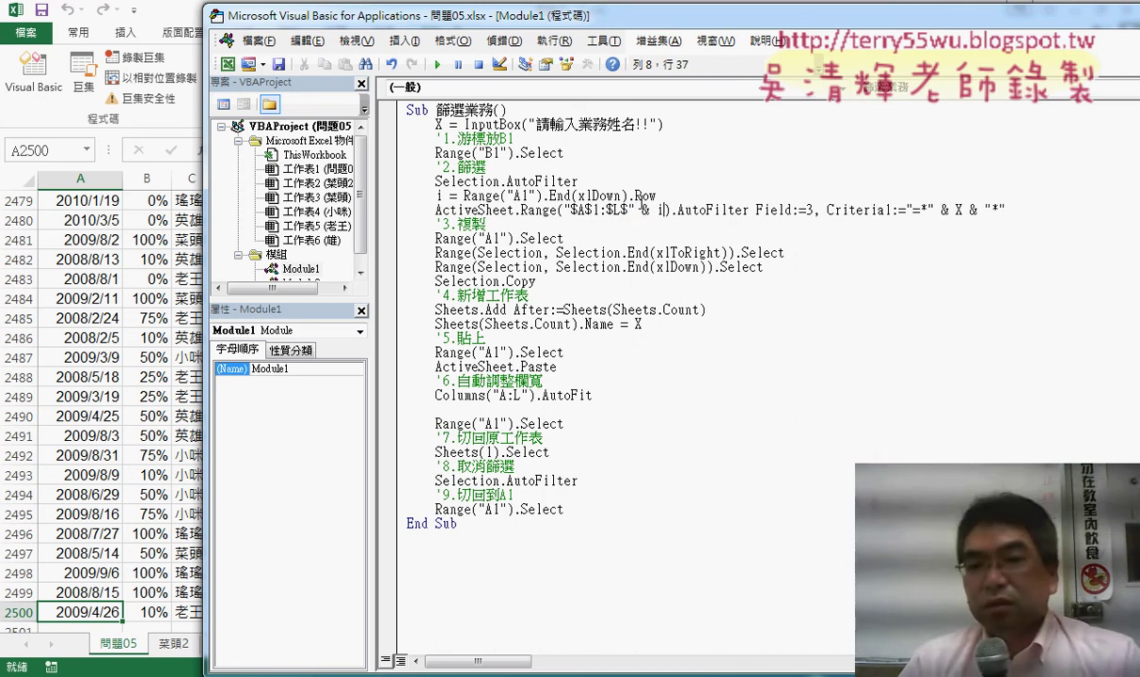
pyautogui.click(736, 365)
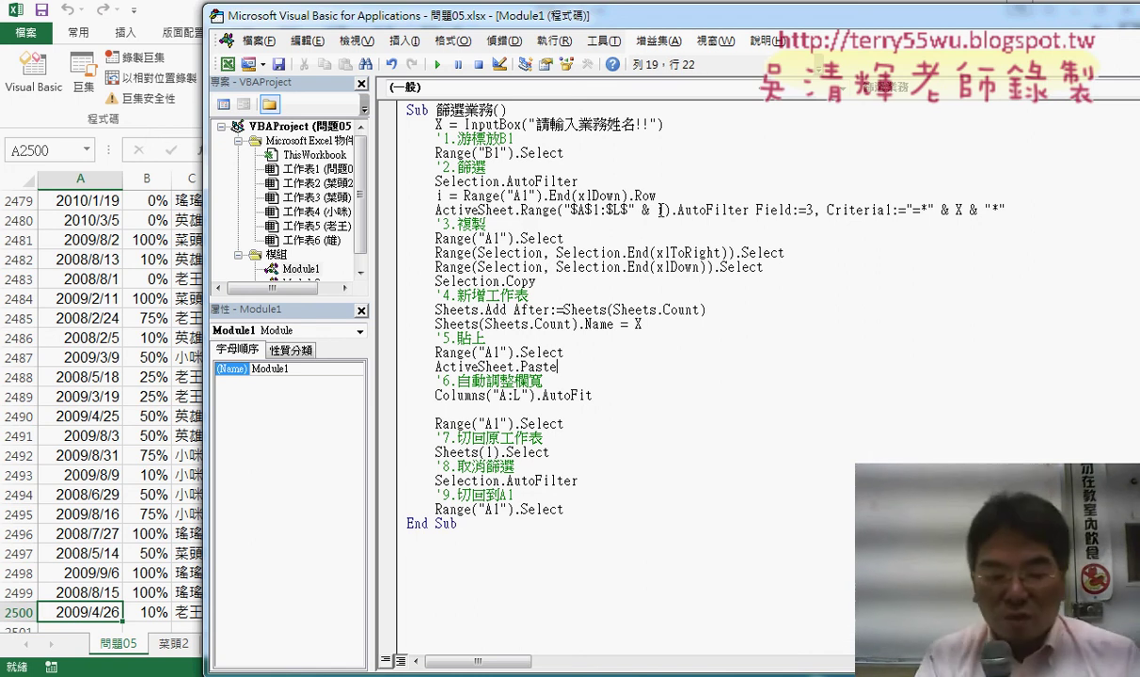
pyautogui.doubleClick(659, 209)
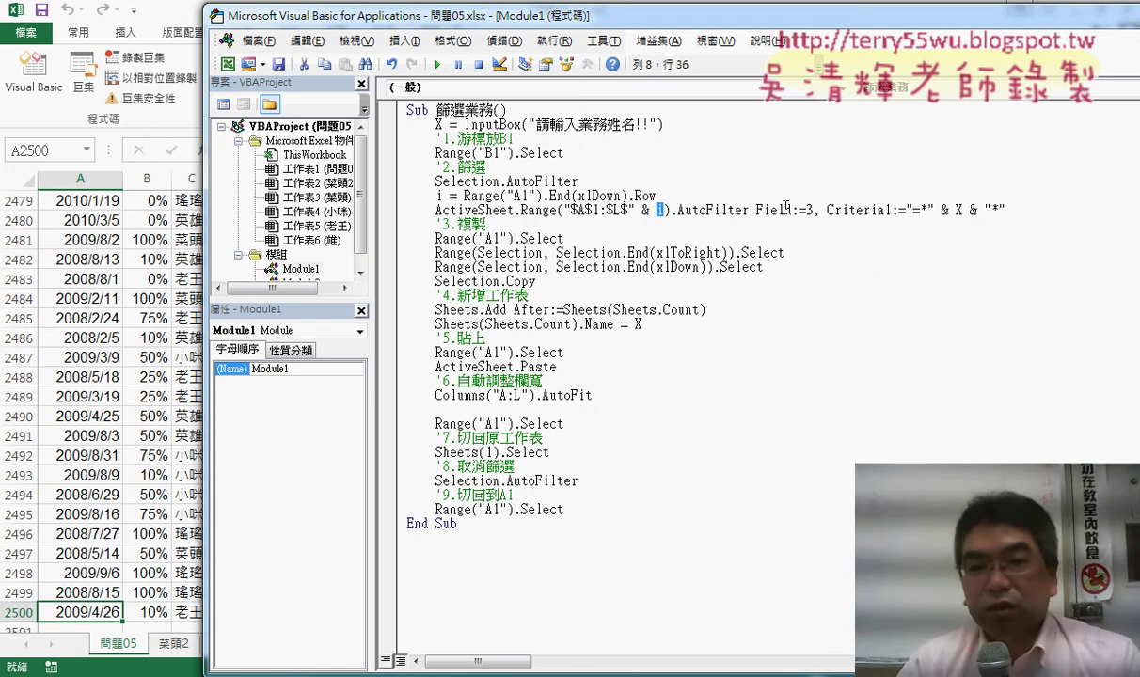
pyautogui.moveTo(651, 209)
pyautogui.mouseDown()
pyautogui.moveTo(454, 192)
pyautogui.moveTo(460, 199)
pyautogui.mouseUp()
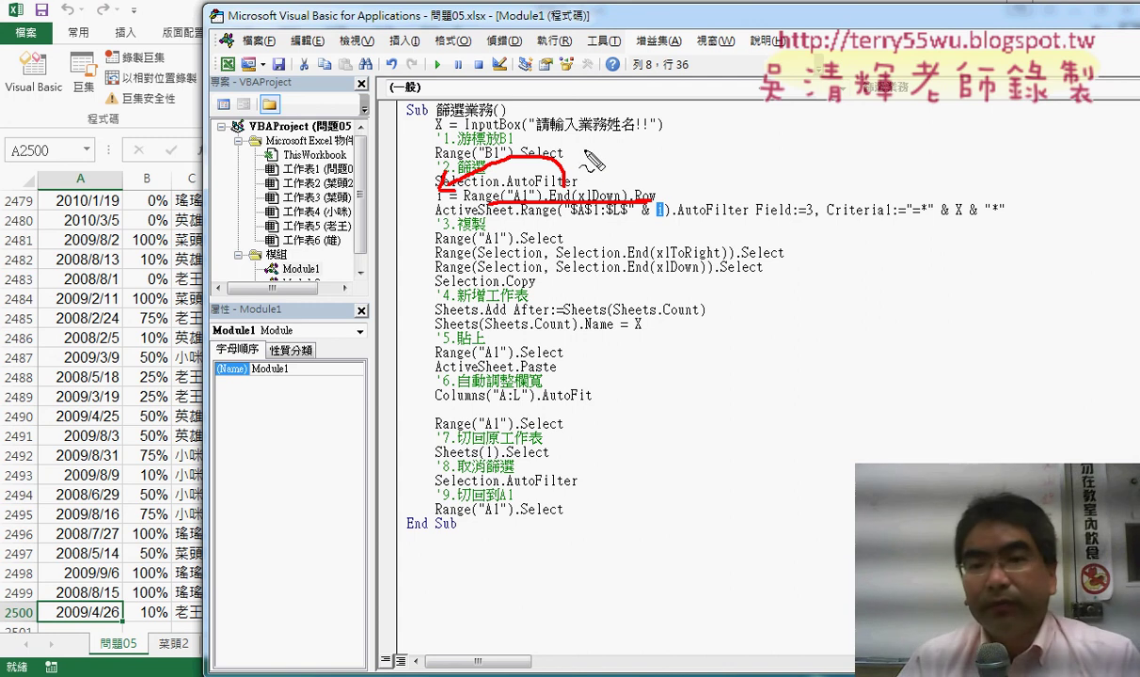
pyautogui.moveTo(586, 151)
pyautogui.mouseDown()
pyautogui.moveTo(617, 172)
pyautogui.moveTo(640, 148)
pyautogui.moveTo(674, 146)
pyautogui.mouseUp()
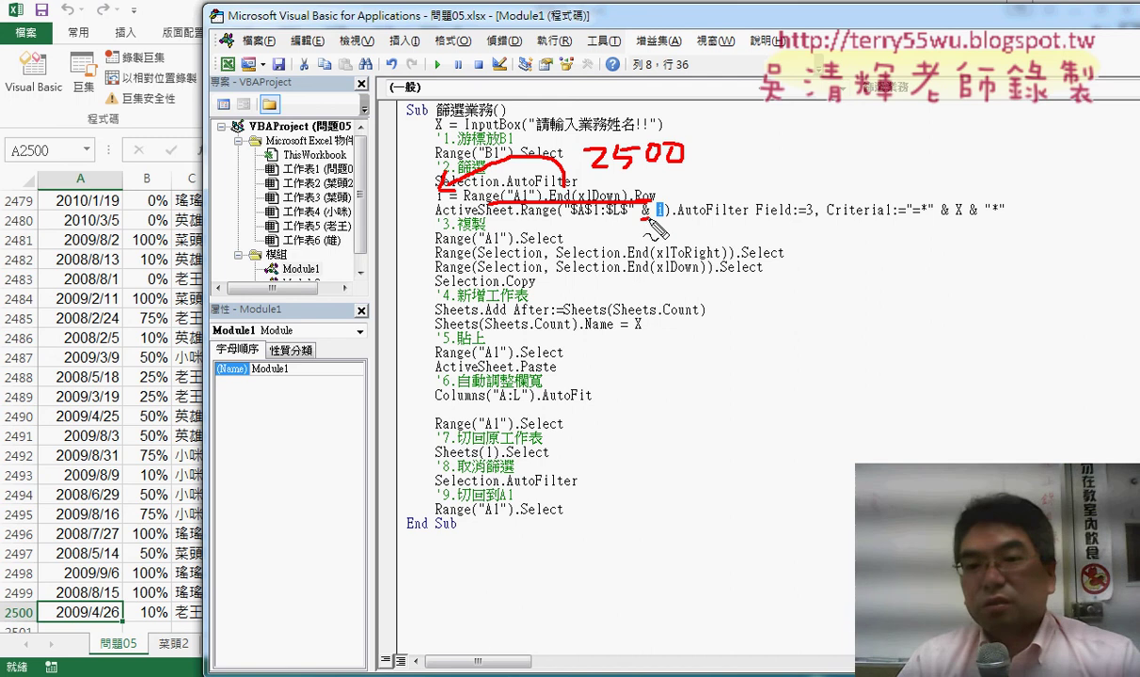
pyautogui.moveTo(570, 219); pyautogui.dragTo(654, 227)
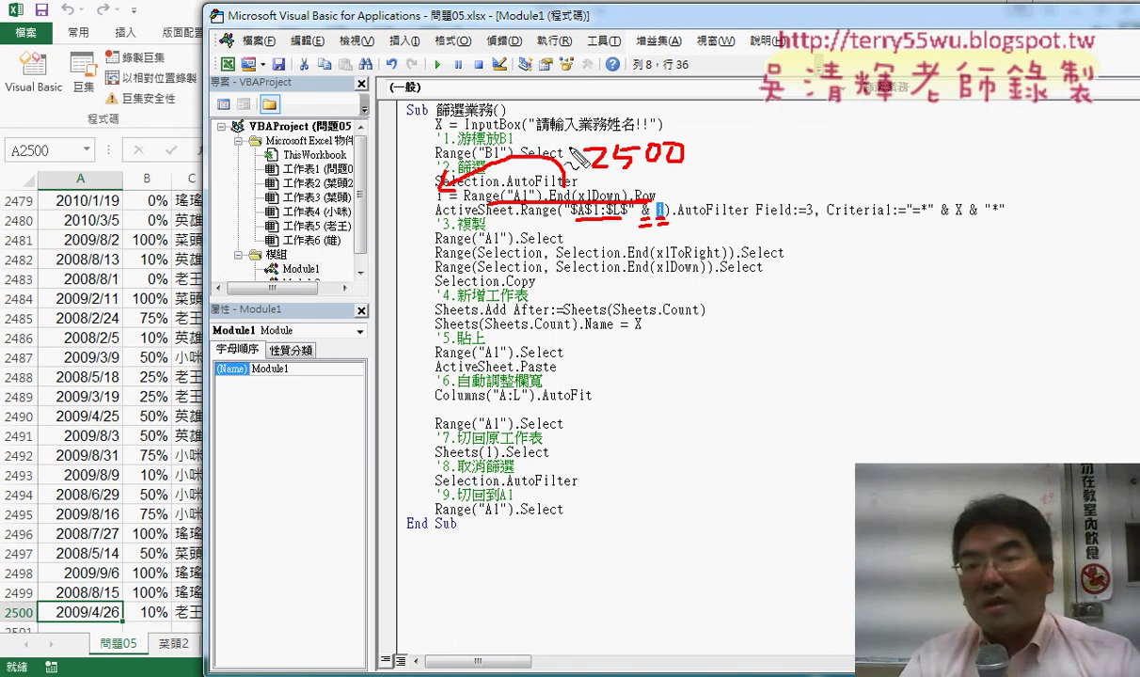
pyautogui.moveTo(570, 137); pyautogui.dragTo(575, 150)
pyautogui.moveTo(686, 126); pyautogui.dragTo(690, 141)
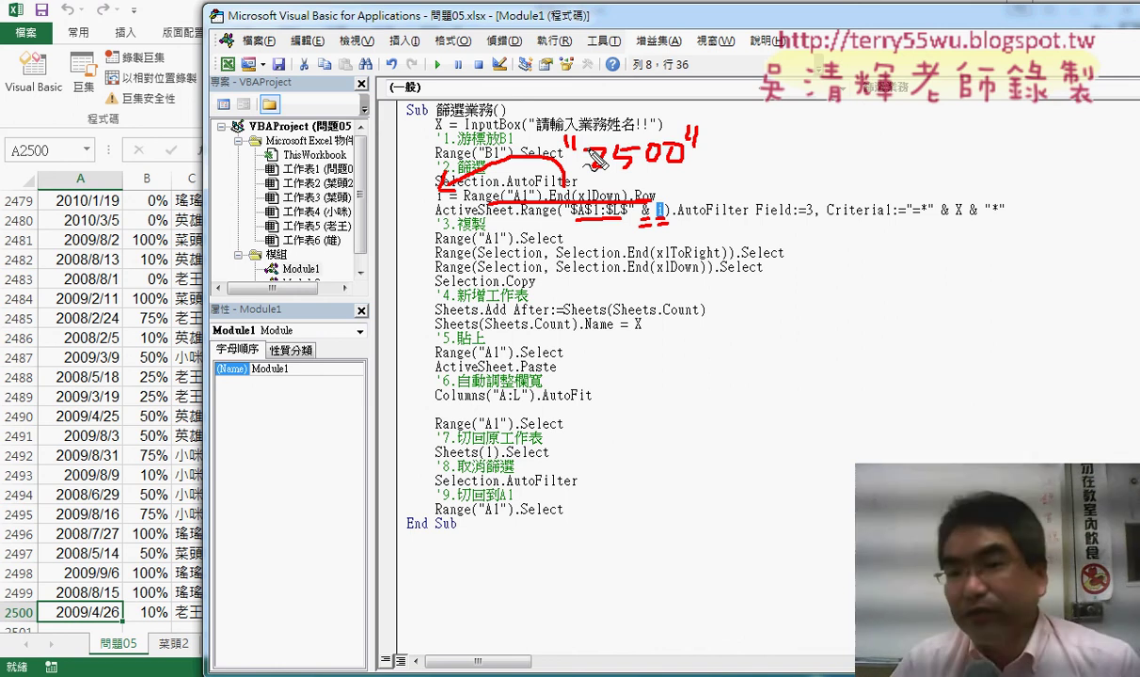
pyautogui.hotkey('ctrl', 'z')
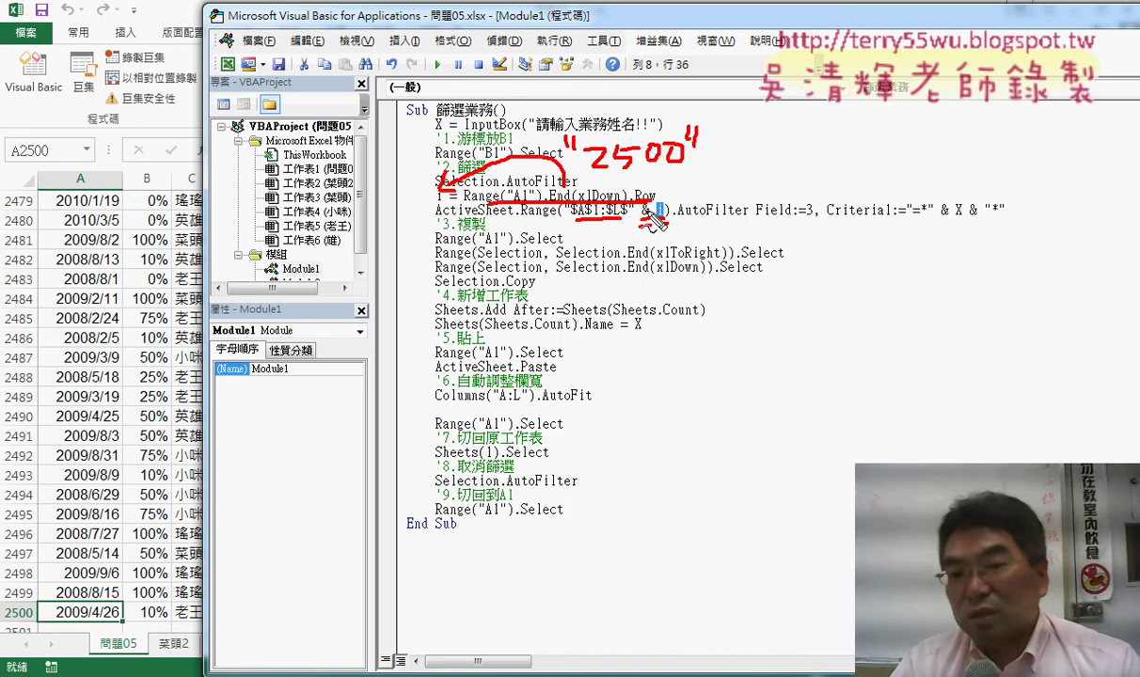
pyautogui.moveTo(593, 211); pyautogui.dragTo(581, 226)
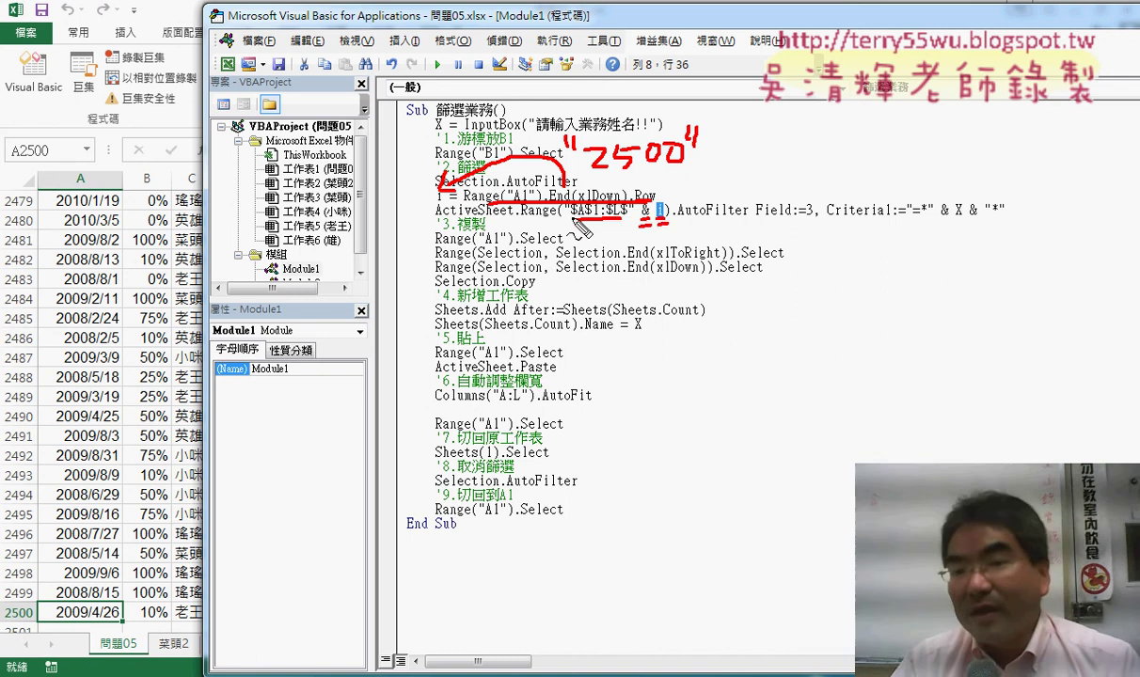
pyautogui.hotkey('ctrl', 'z')
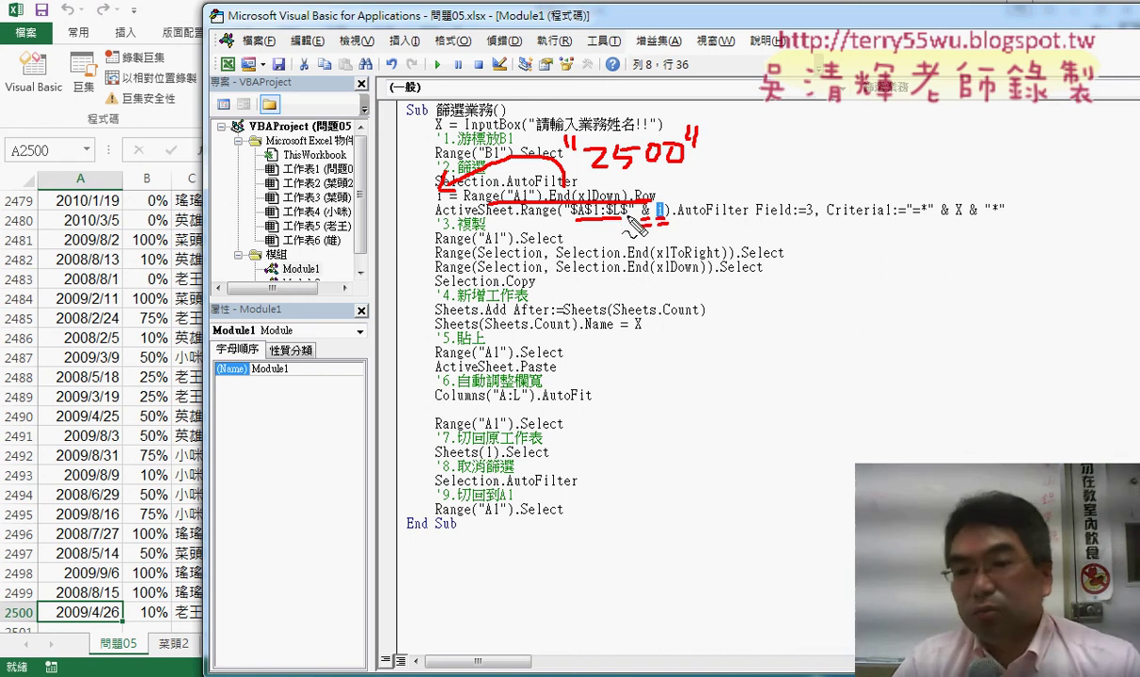
pyautogui.moveTo(576, 172); pyautogui.dragTo(689, 175)
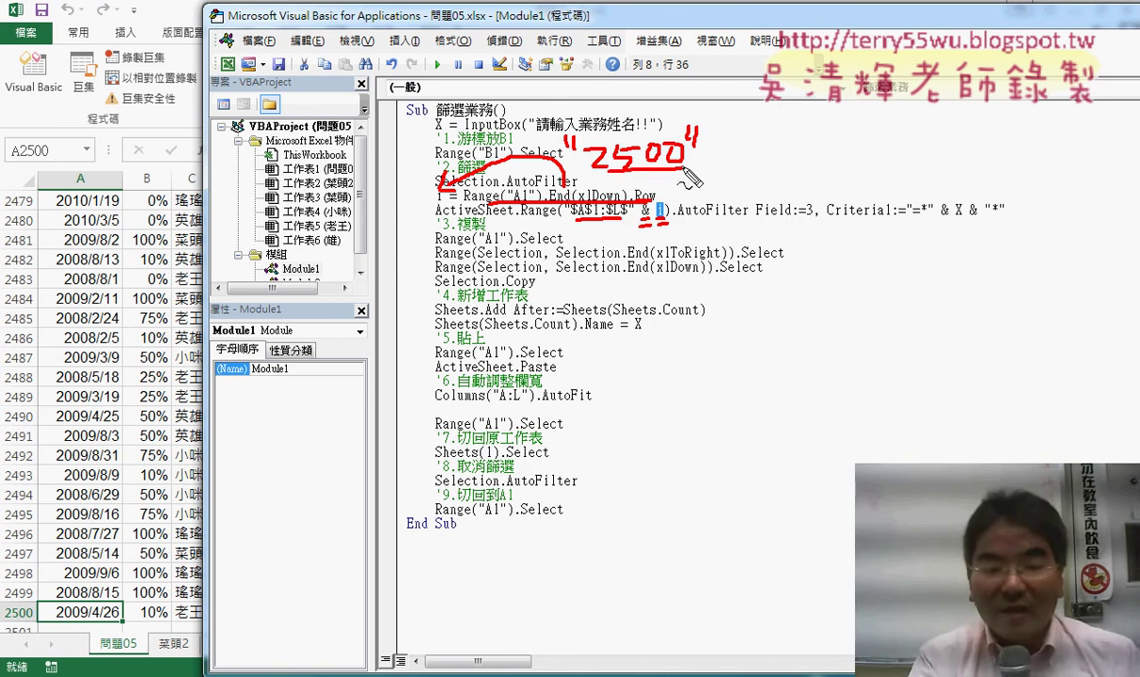
pyautogui.press('Escape')
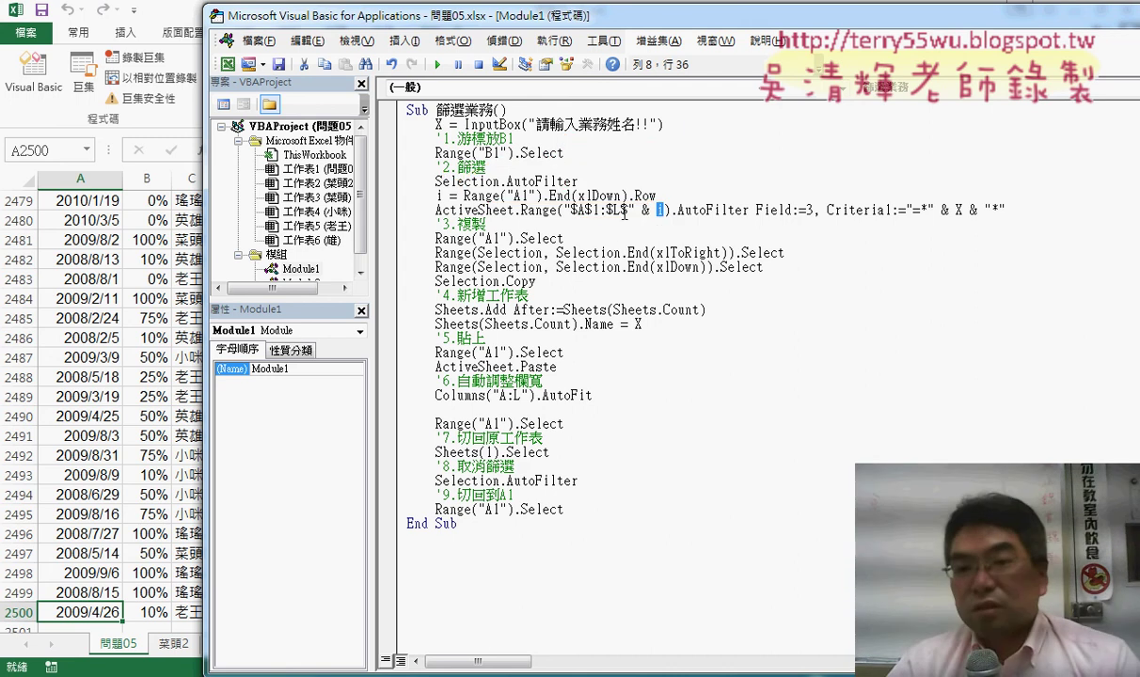
# - Highlight the "$A$1:$L$" & i range, then raise the editor's bottom edge to reveal Excel's sheet tabs
pyautogui.click(664, 210)
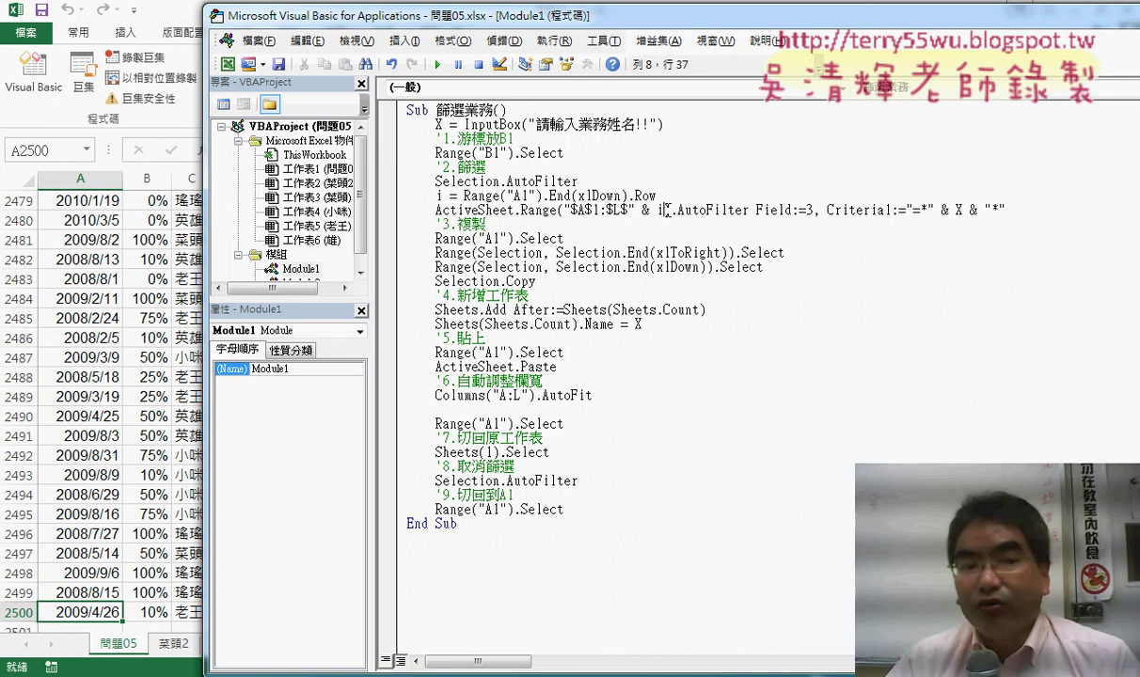
pyautogui.moveTo(664, 210); pyautogui.dragTo(564, 209)
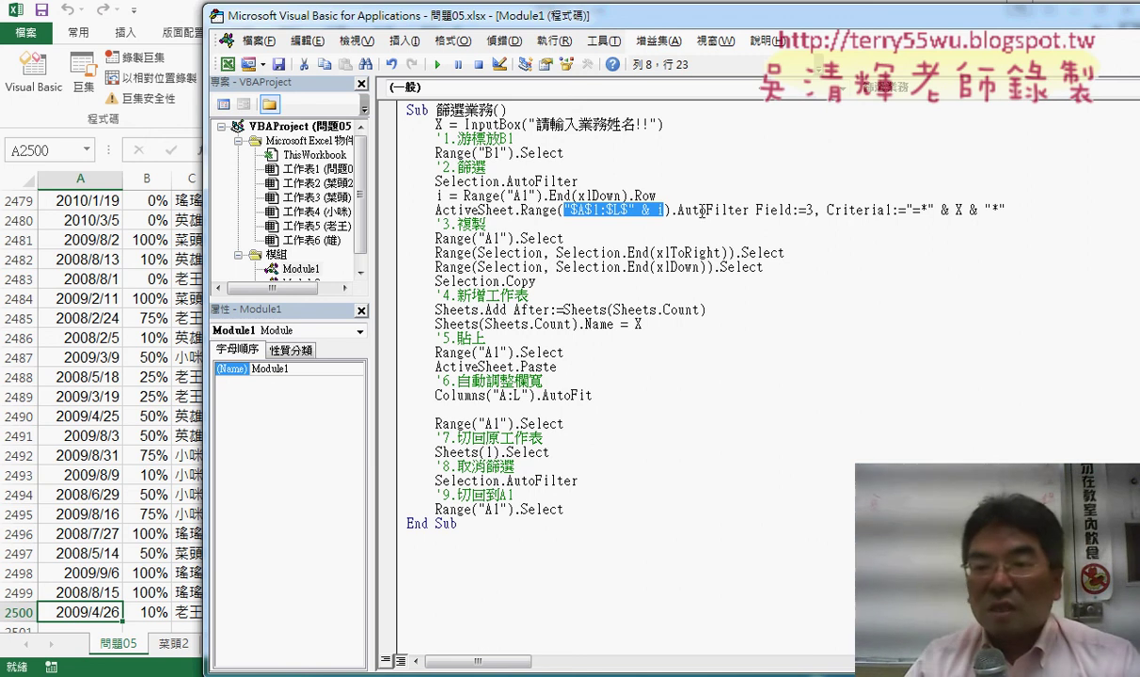
pyautogui.click(715, 406)
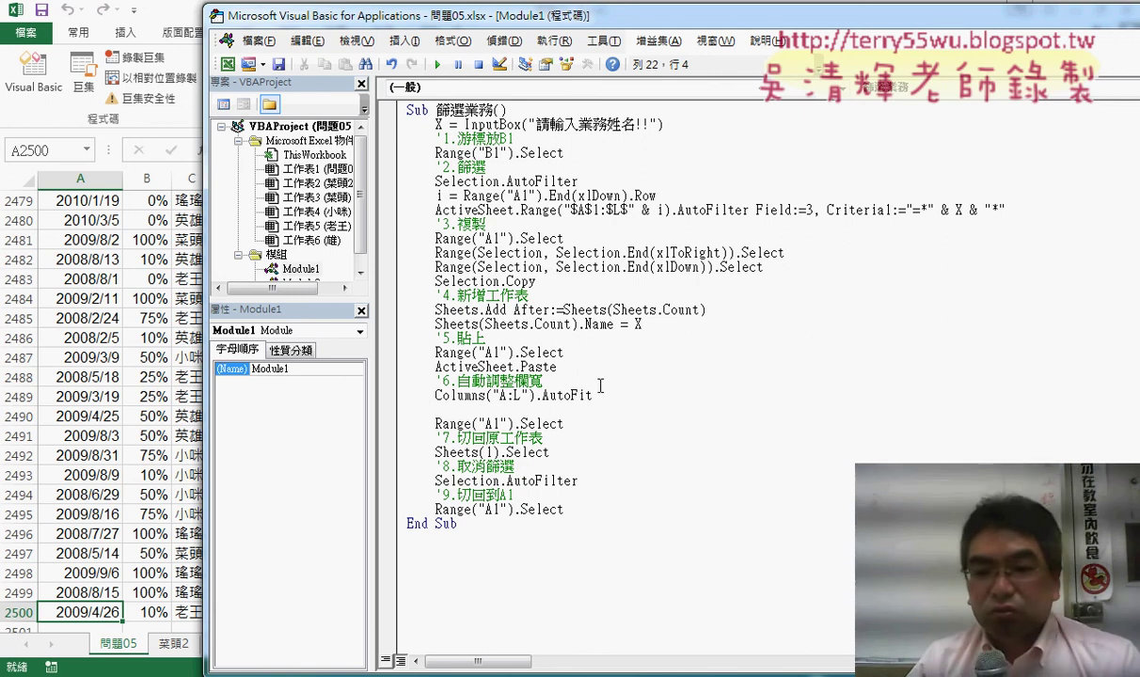
pyautogui.moveTo(601, 672); pyautogui.dragTo(602, 570)
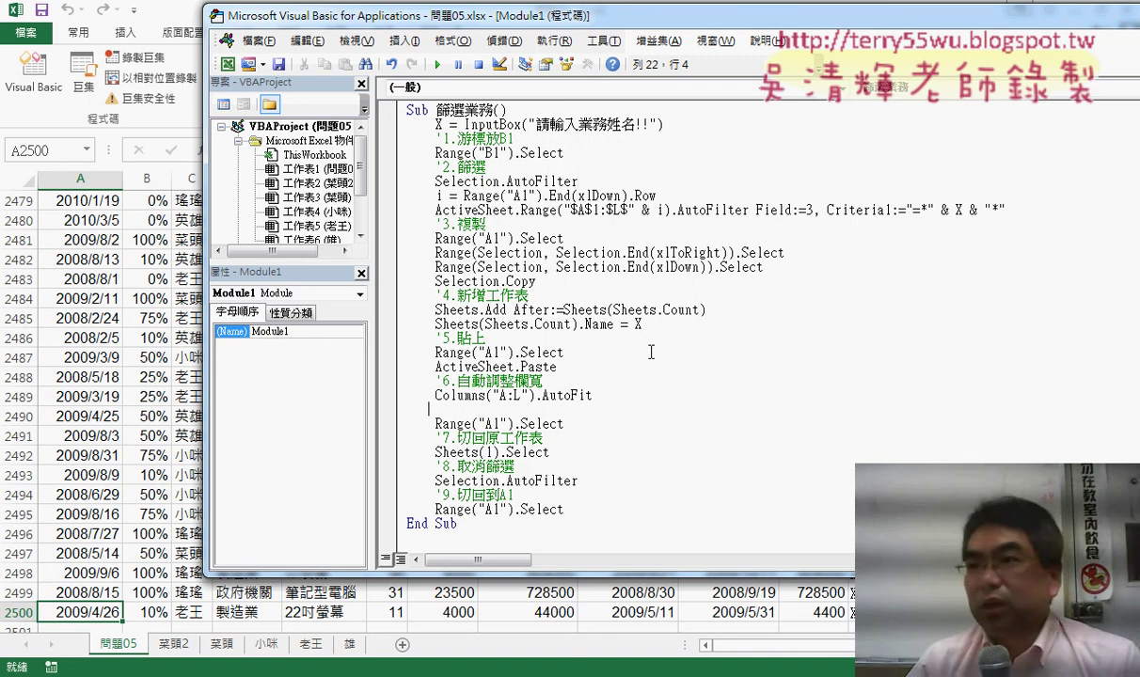
pyautogui.moveTo(643, 324); pyautogui.dragTo(437, 327)
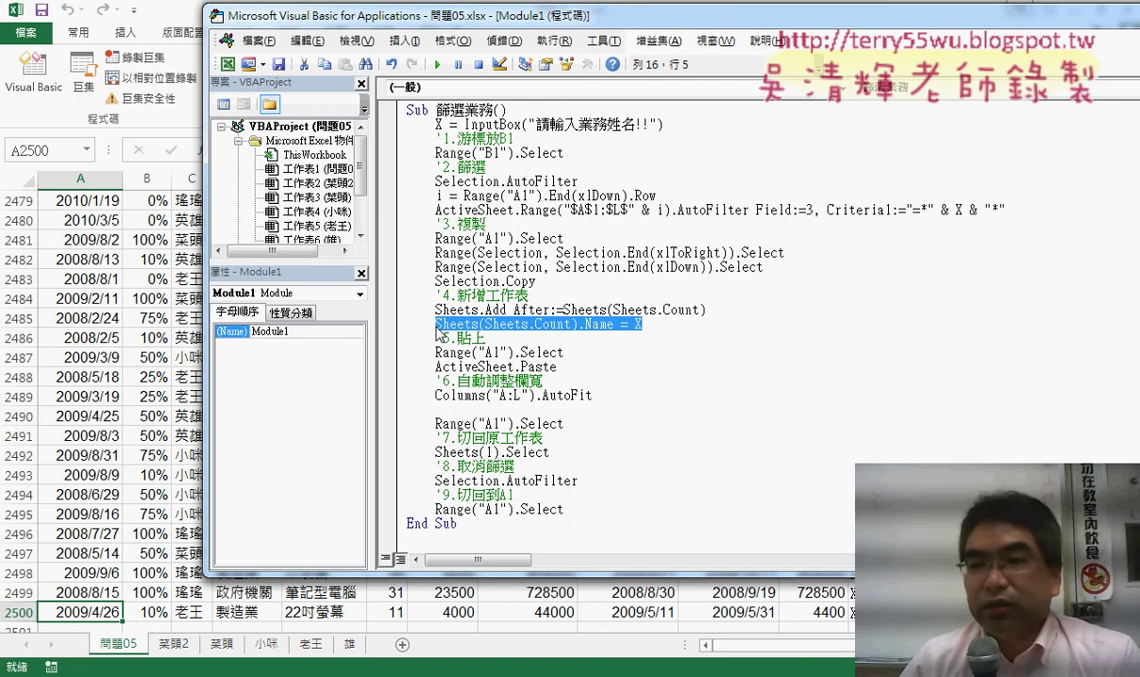
# - Run the 篩選業務 macro from row 1 of the data sheet, entering a partial salesperson name
pyautogui.click(71, 300)
pyautogui.scroll(8, 988, 293)
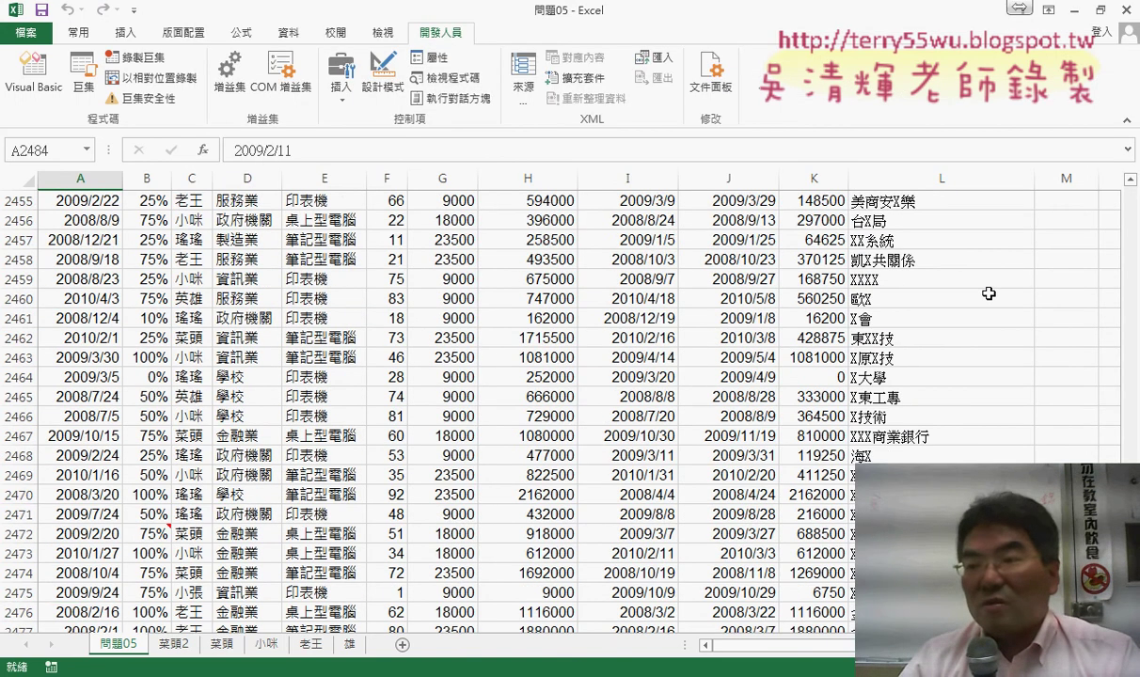
pyautogui.scroll(20, 988, 293)
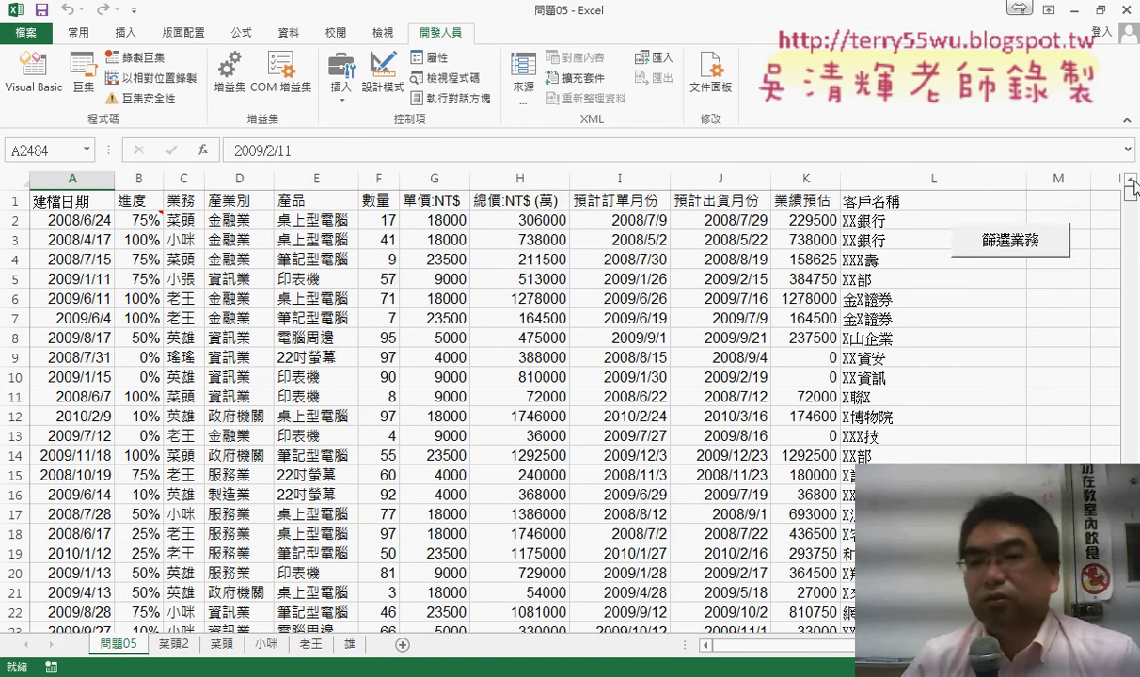
pyautogui.click(1048, 257)
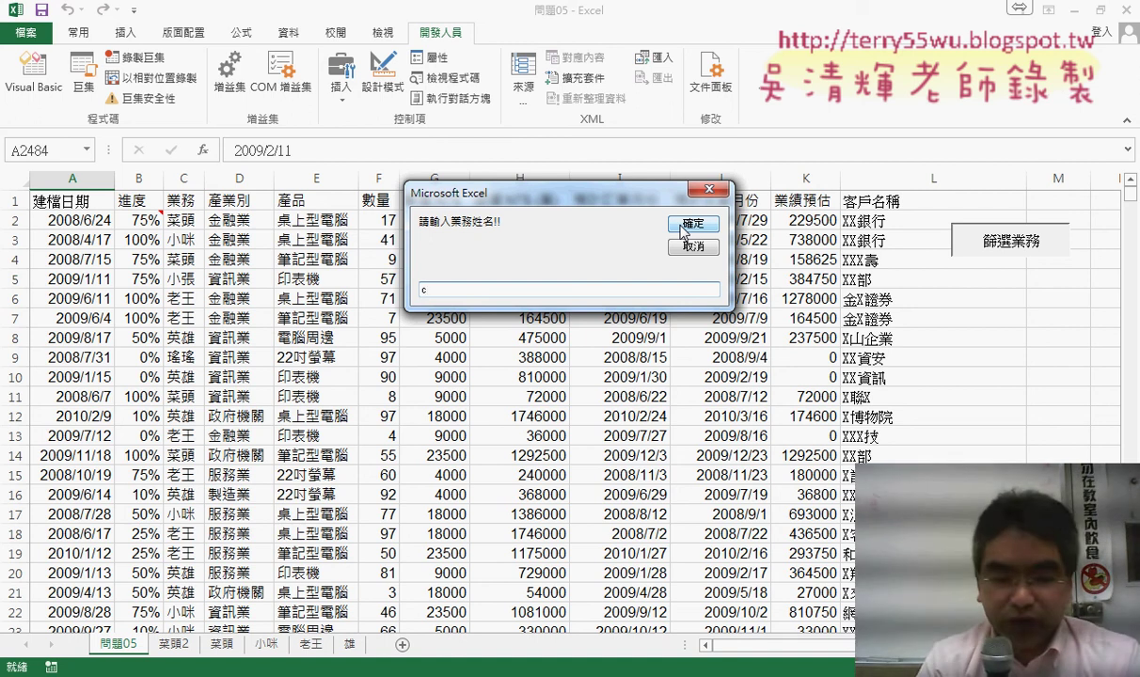
pyautogui.write('小')
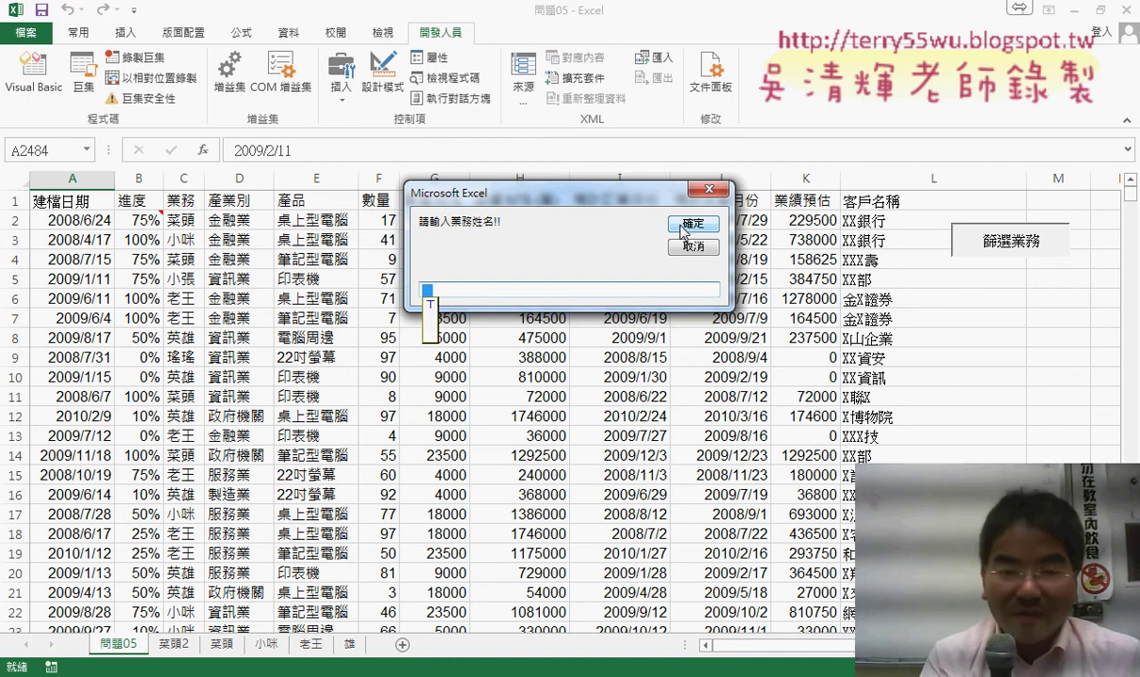
pyautogui.write('禮')
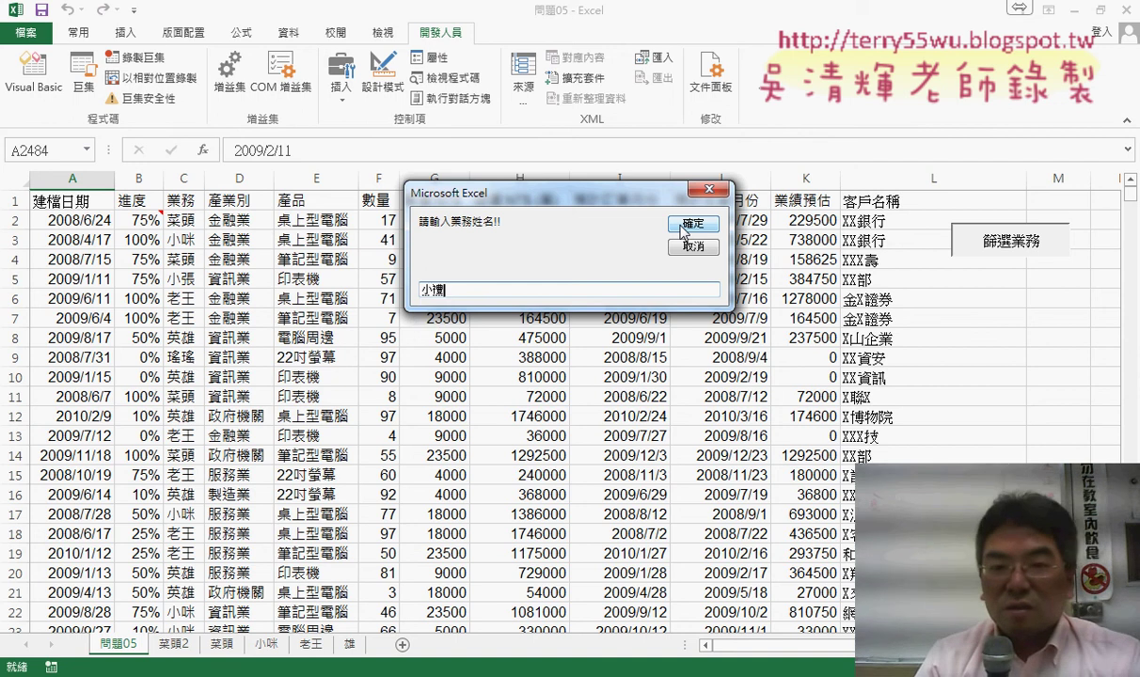
pyautogui.press('Down')
pyautogui.press('Return')
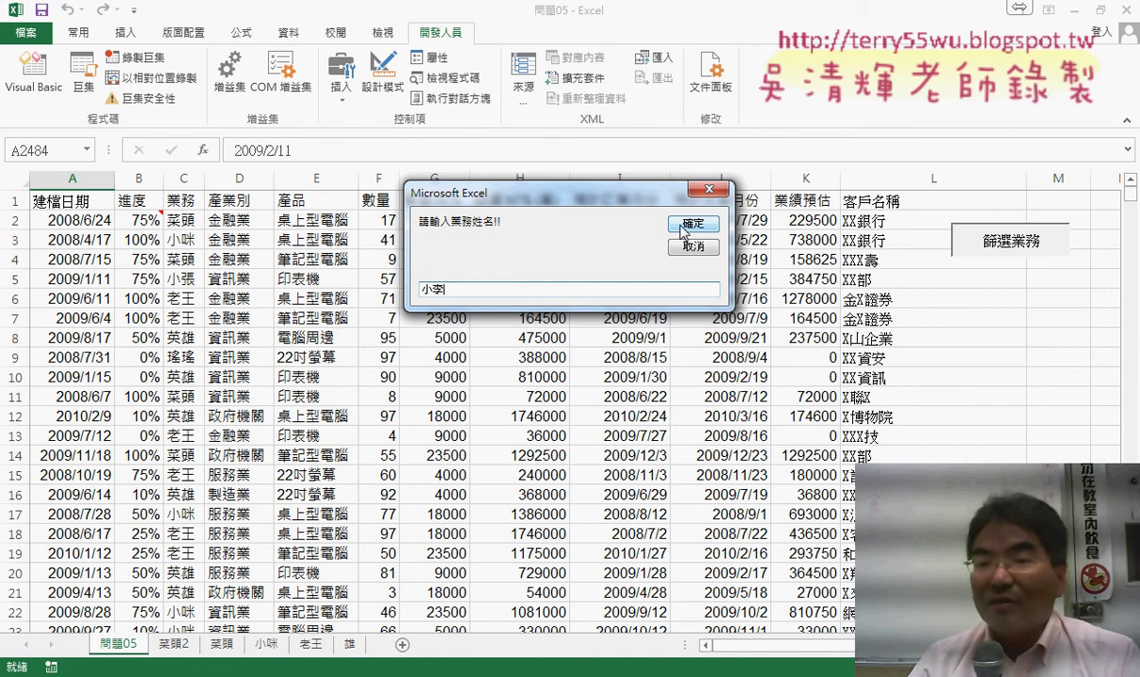
pyautogui.click(682, 228)
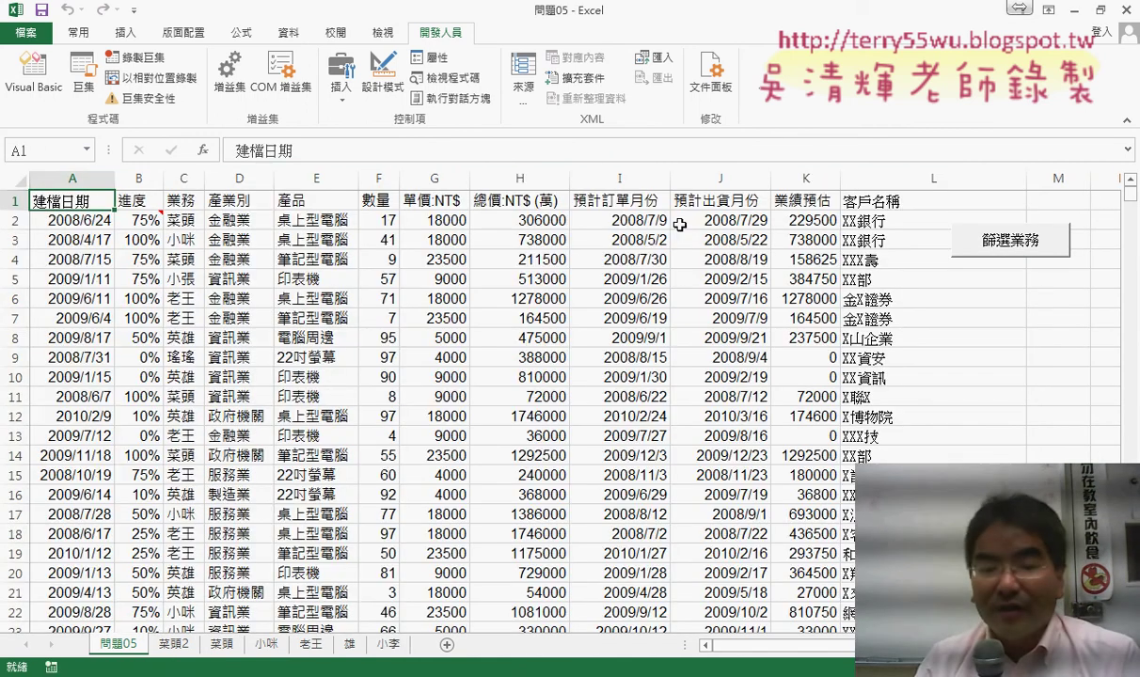
# - Open the new salesperson sheet and select A2 beneath its header-only row
pyautogui.click(380, 643)
pyautogui.click(53, 223)
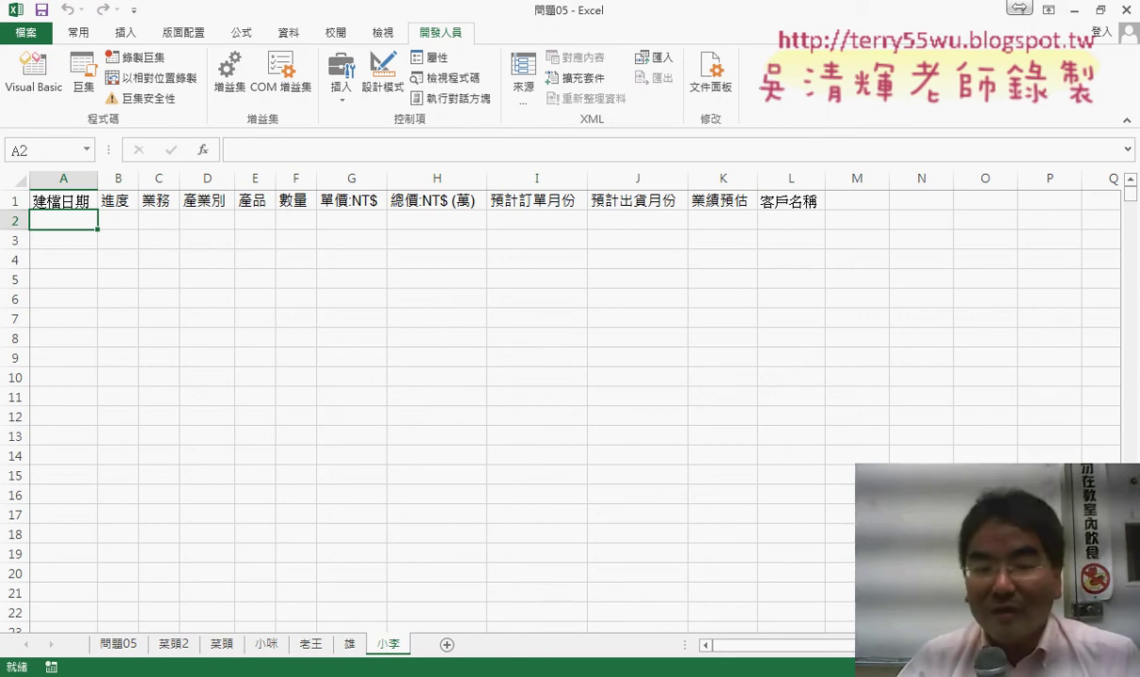
# - Switch to the Google Docs code notes and highlight the three numbered 防呆 safeguard points
pyautogui.hotkey('alt', 'Tab')
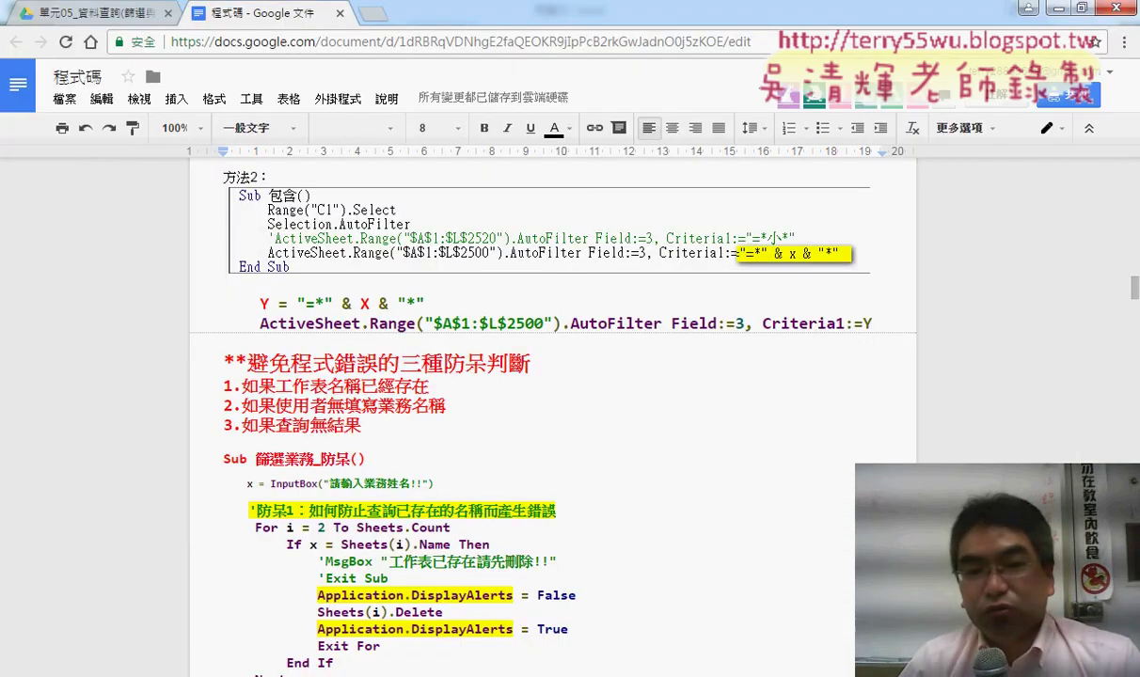
pyautogui.scroll(-1, 355, 317)
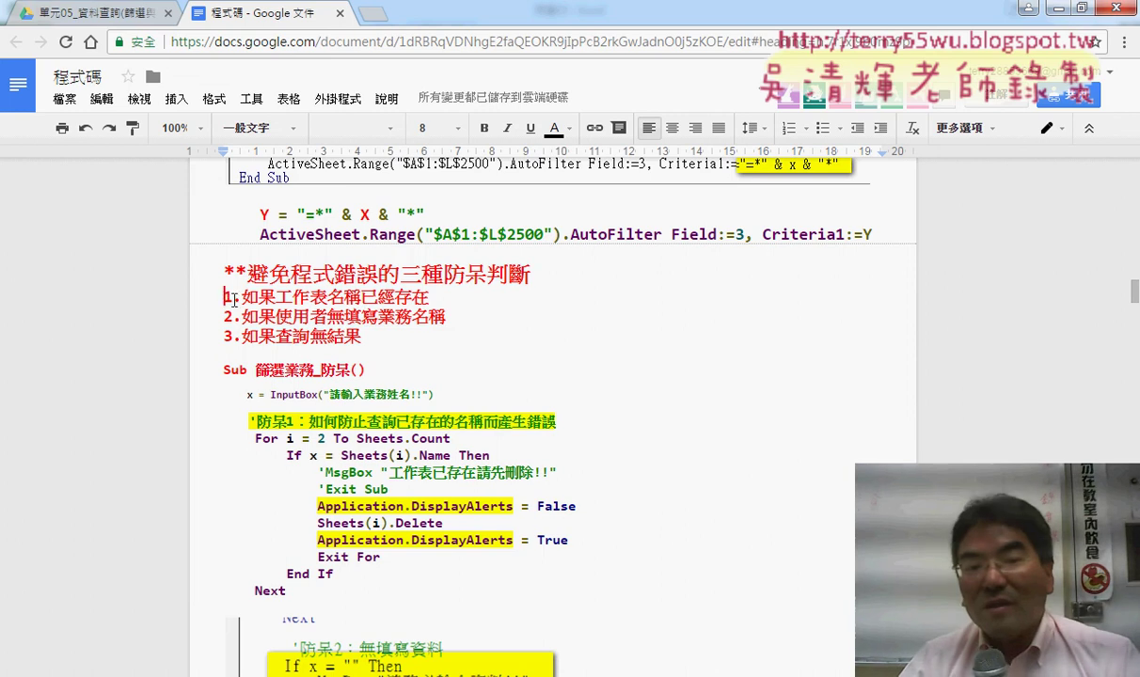
pyautogui.moveTo(222, 293); pyautogui.dragTo(476, 333)
pyautogui.press('Up')
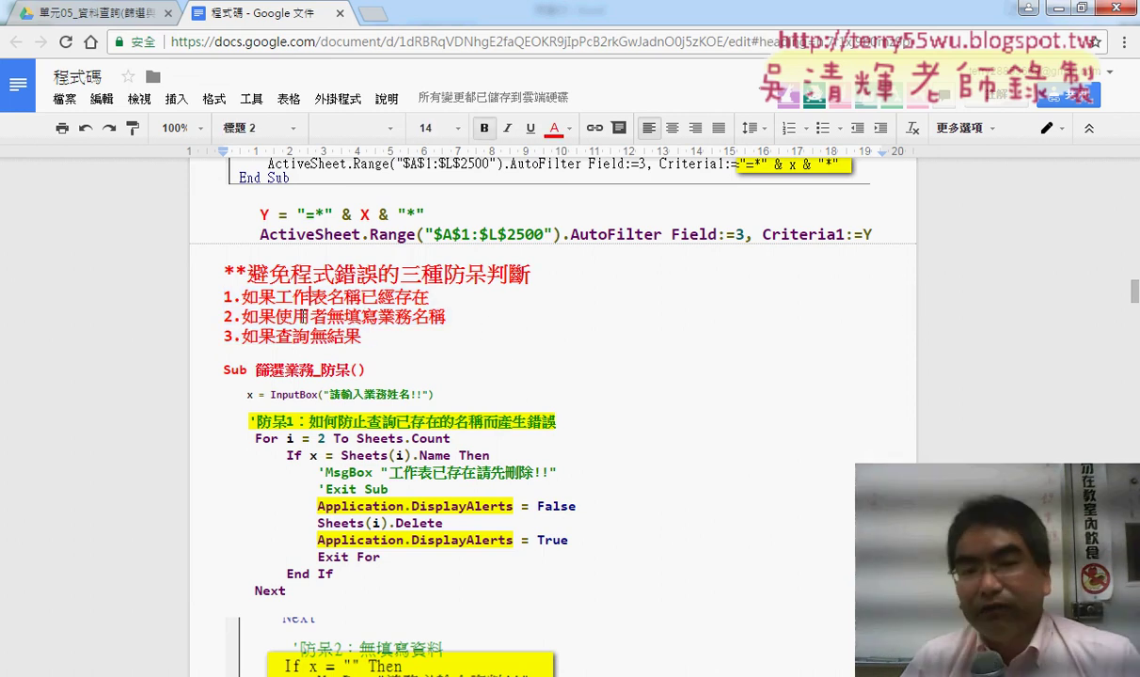
pyautogui.press('Down')
pyautogui.press('Down')
pyautogui.press('Down')
# - Select the 防呆1 code block that handles an already existing sheet name
pyautogui.scroll(-2, 505, 365)
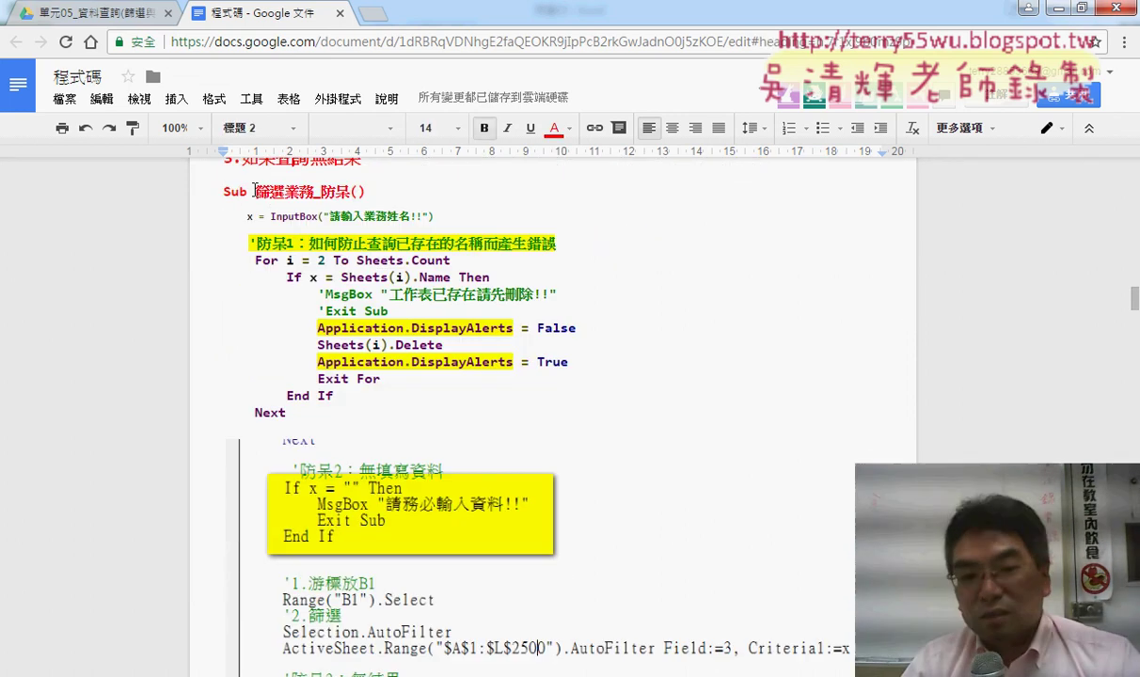
pyautogui.moveTo(251, 243); pyautogui.dragTo(282, 409)
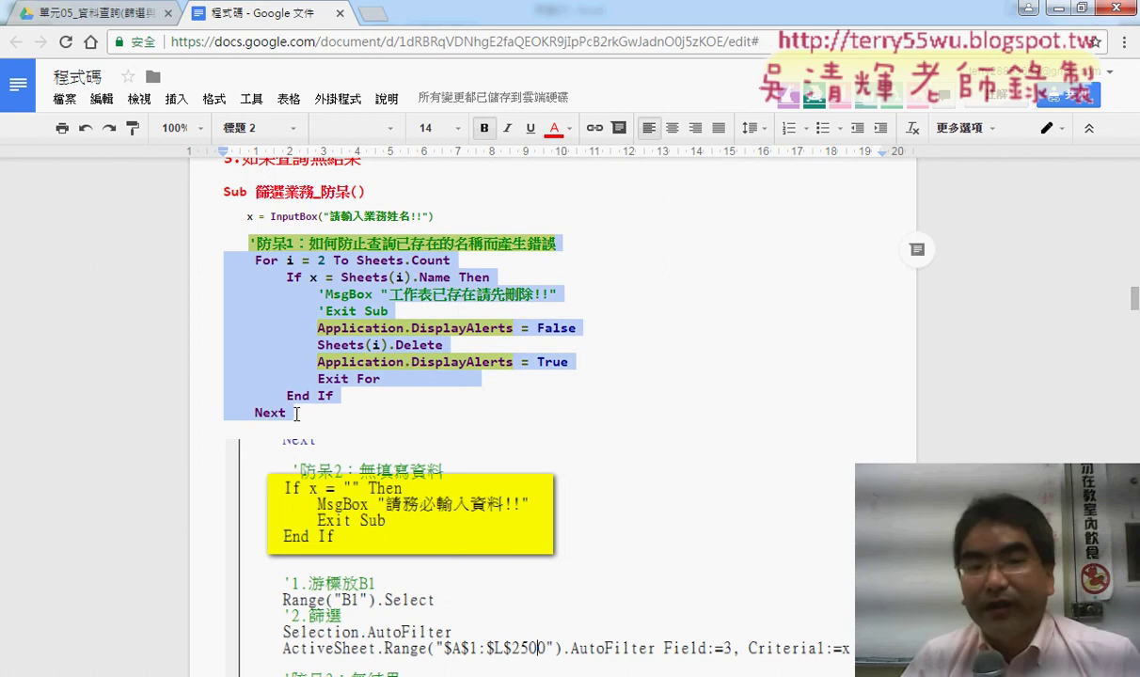
pyautogui.scroll(-3, 463, 374)
pyautogui.scroll(-5, 374, 256)
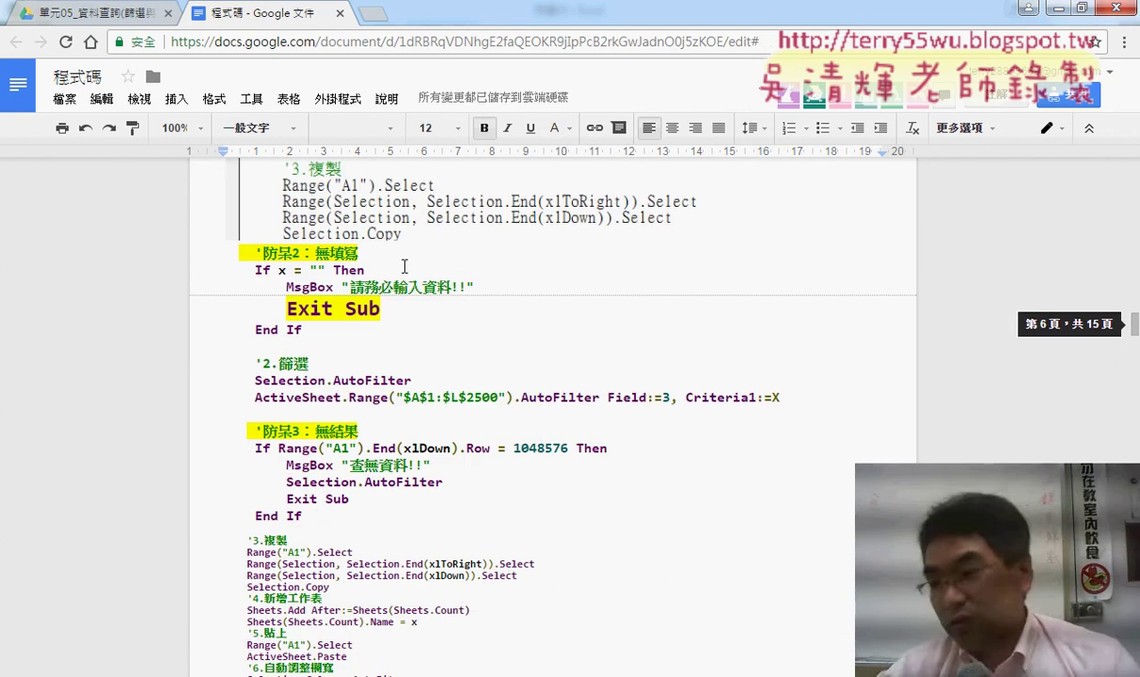
pyautogui.scroll(2, 352, 417)
pyautogui.scroll(5, 352, 417)
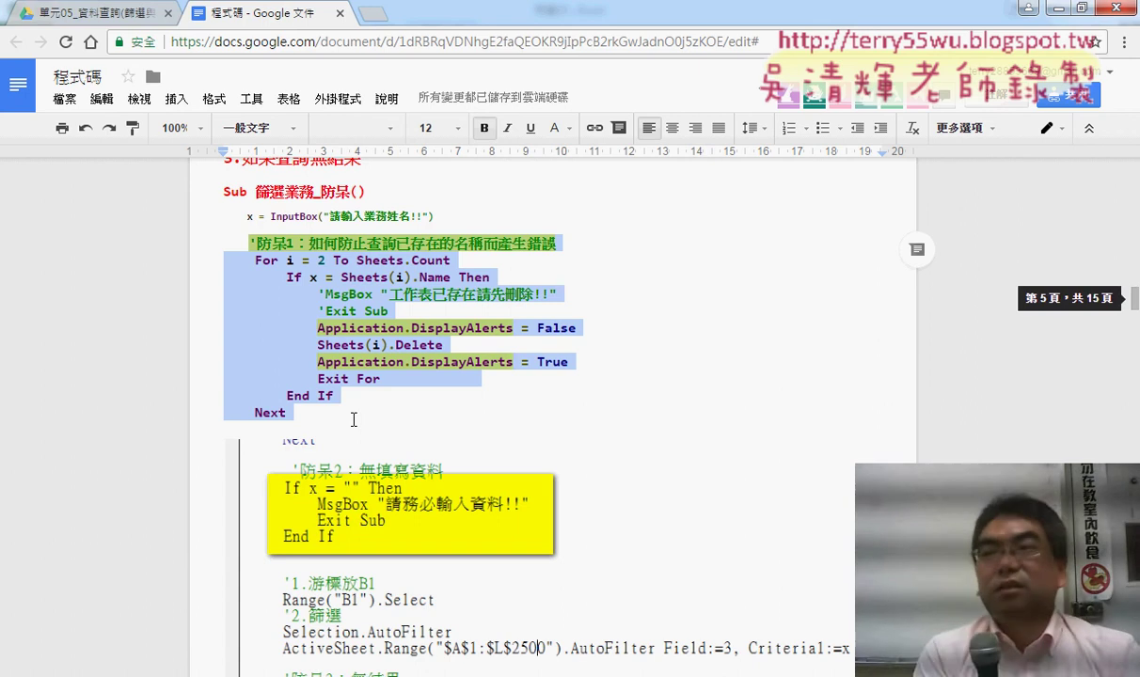